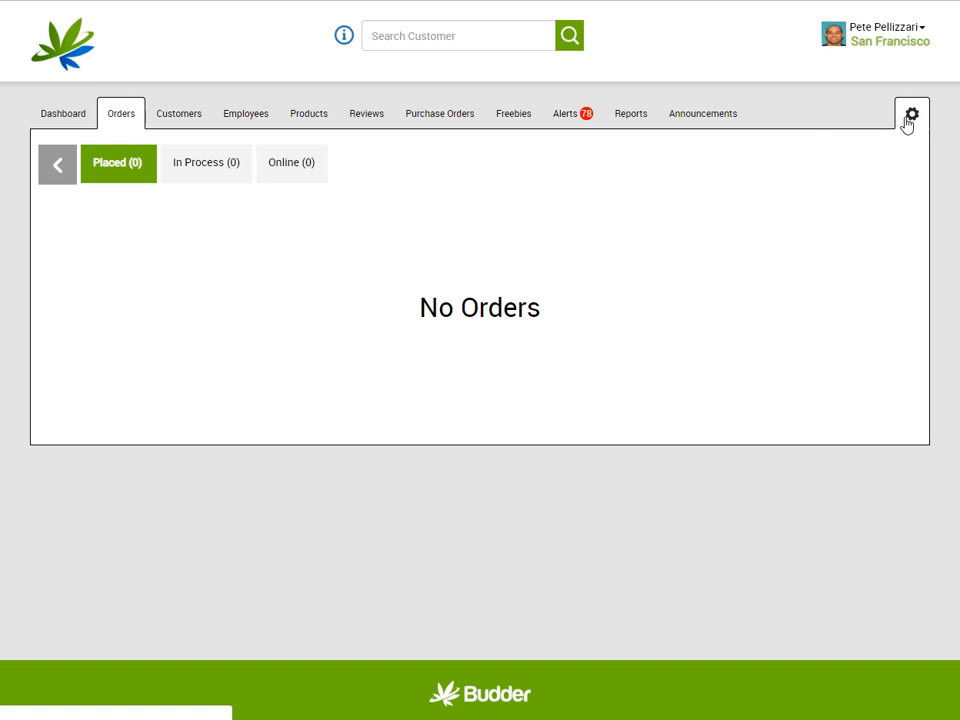
- Open the field configuration for customer types and review the Cultivator fields, especially Max Credit Allowed
left_click(908, 119)
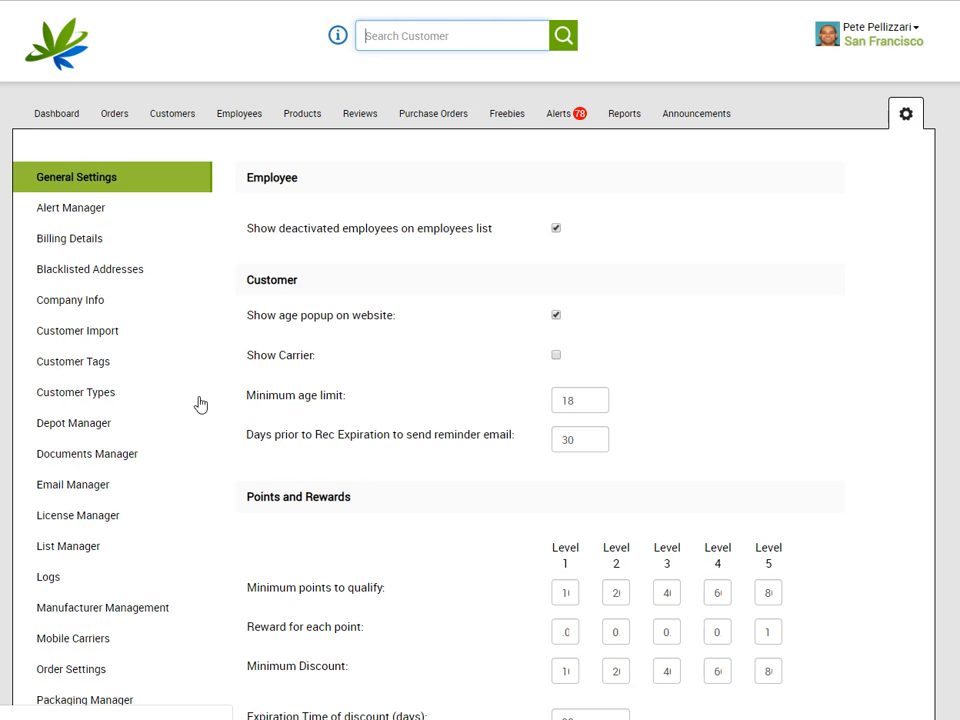
left_click(73, 395)
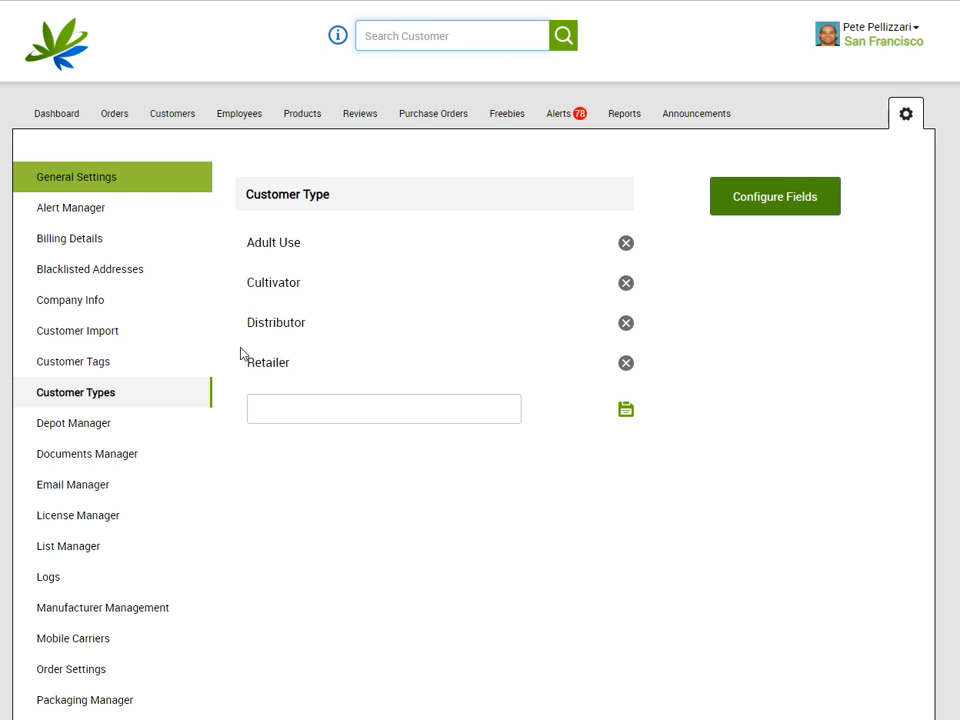
left_click(795, 208)
left_click(480, 204)
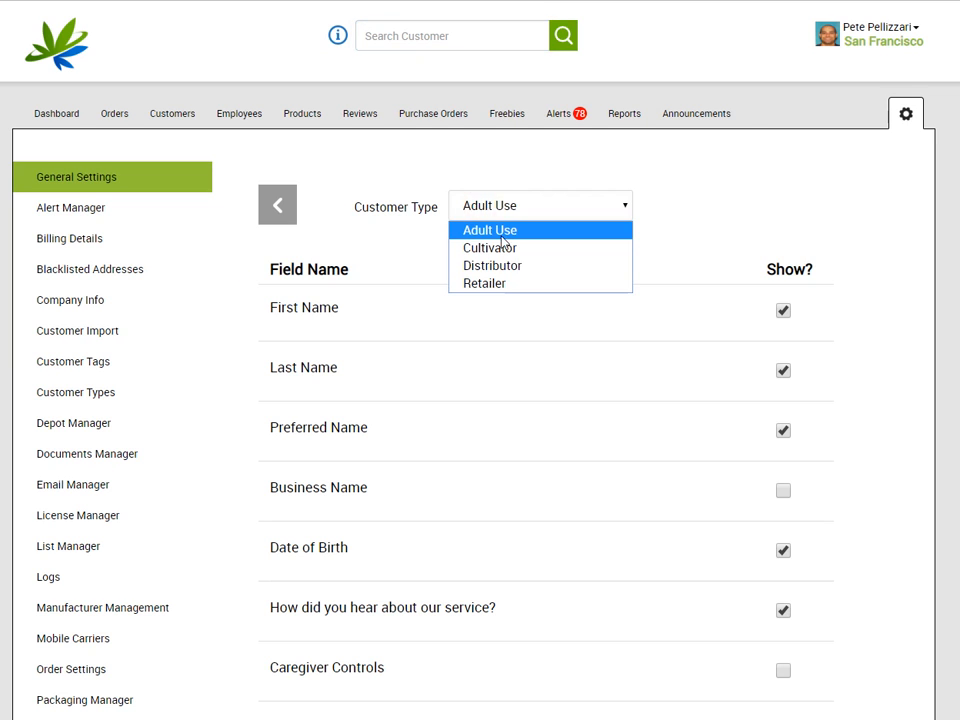
left_click(516, 252)
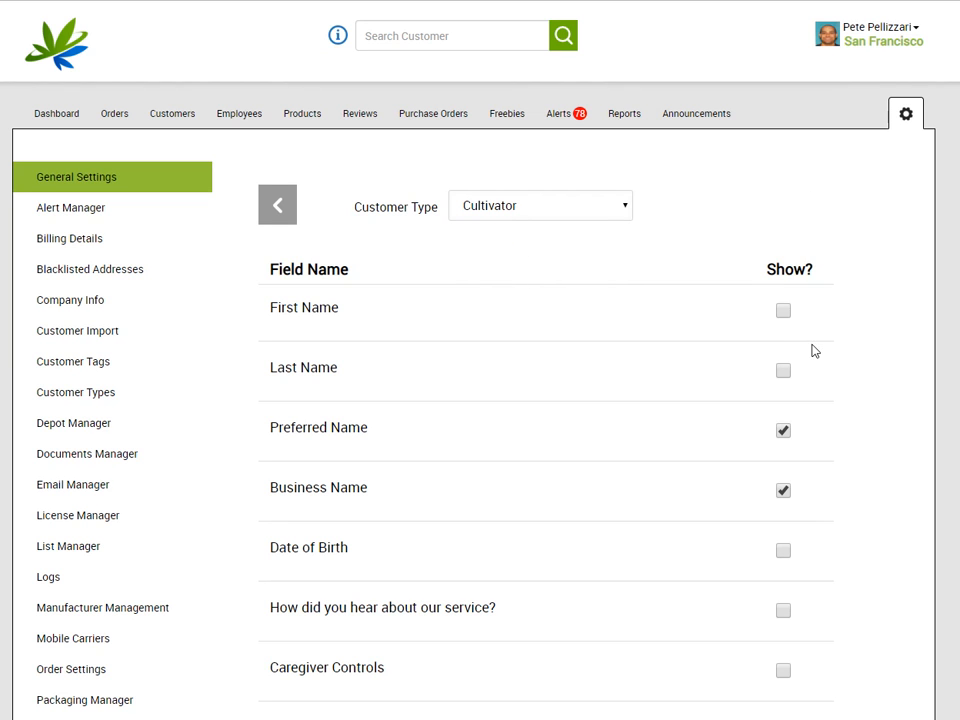
scroll(514, 619, "down", 6)
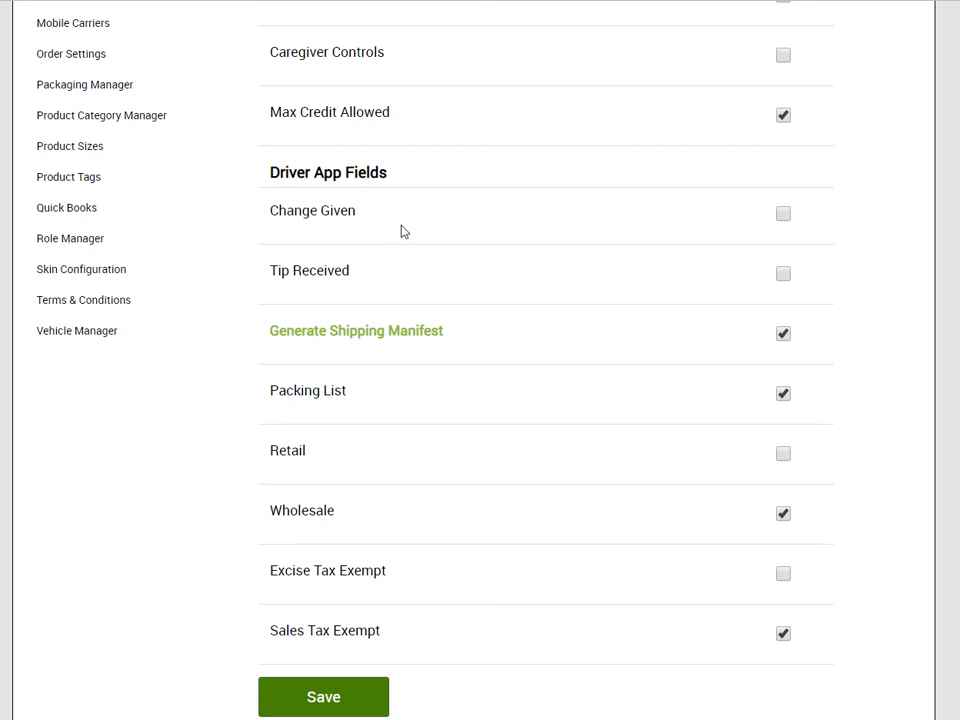
left_click_drag(264, 114, 510, 119)
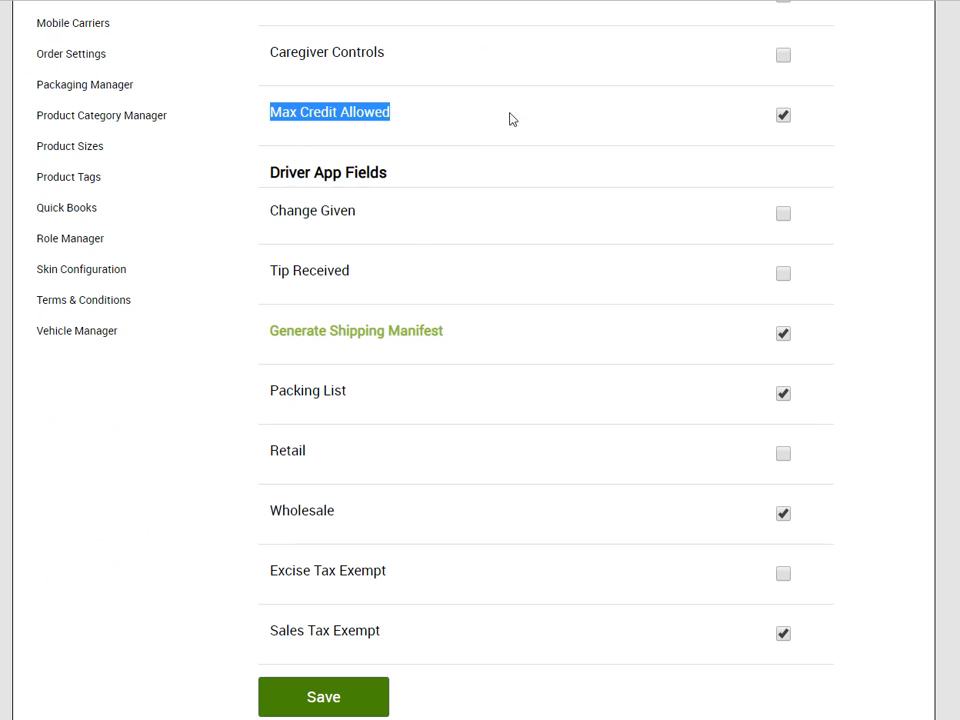
scroll(827, 350, "up", 1)
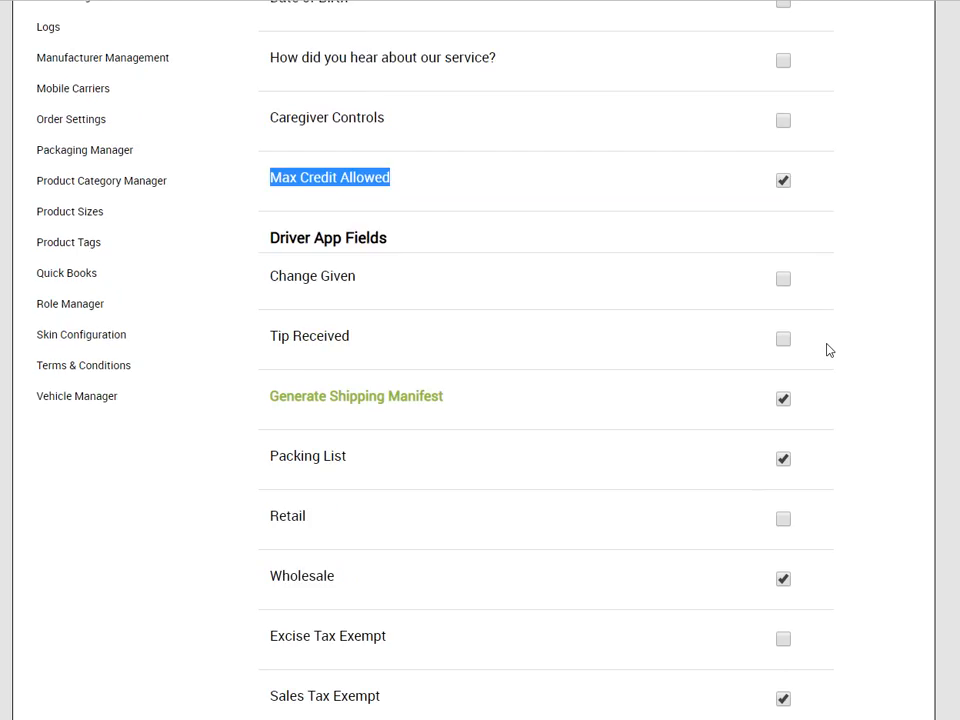
scroll(827, 350, "up", 3)
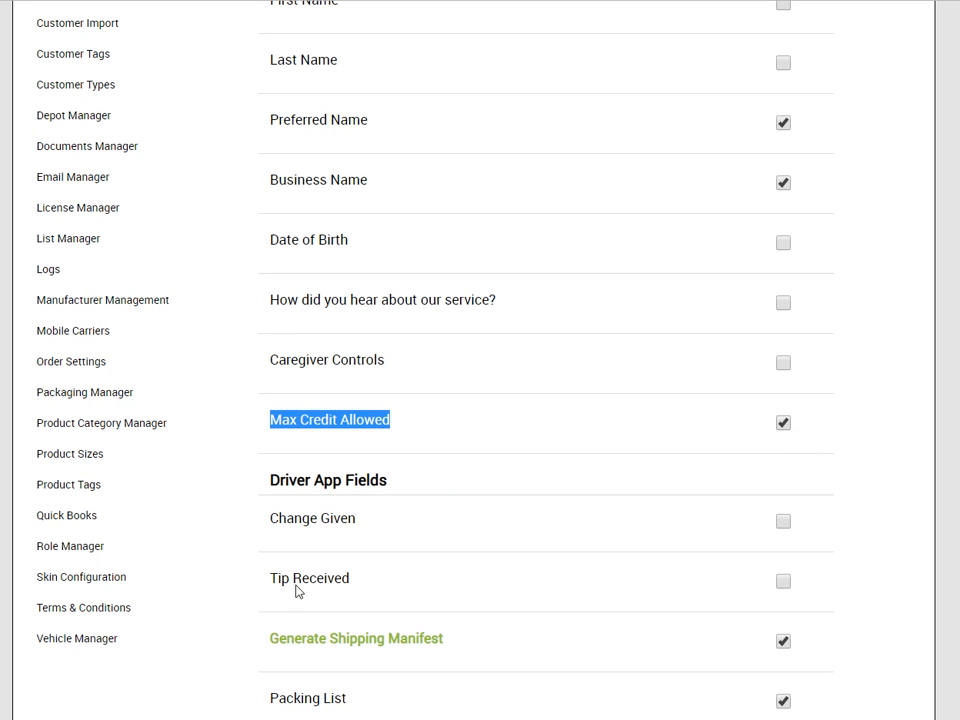
- Switch the field configuration to the Adult Use customer type and review which fields are shown
scroll(516, 501, "up", 4)
left_click(482, 210)
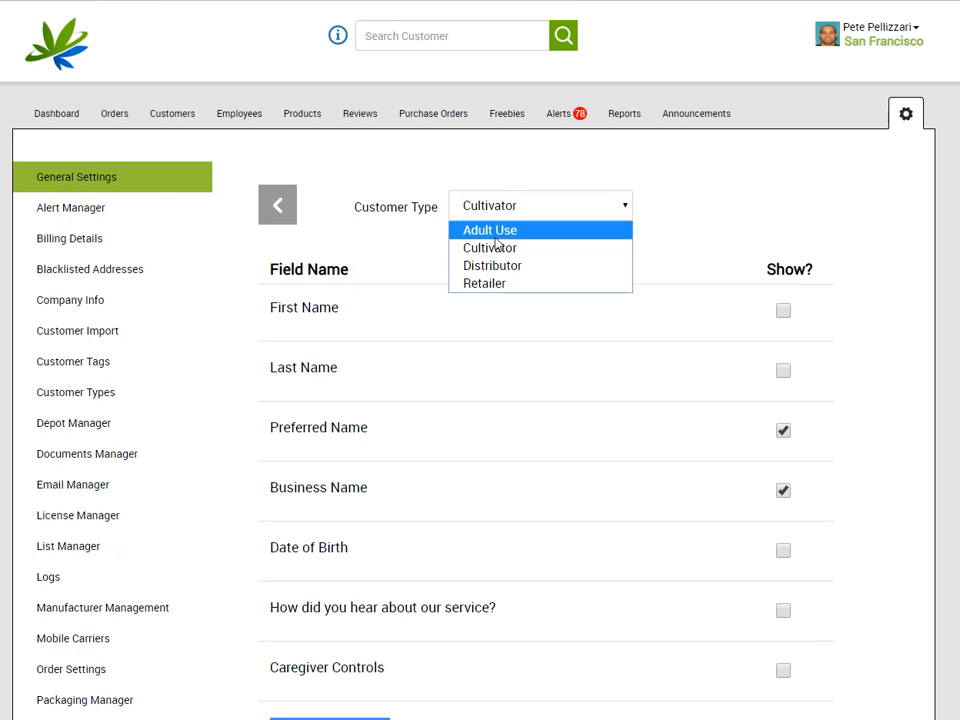
left_click(495, 236)
scroll(700, 405, "down", 4)
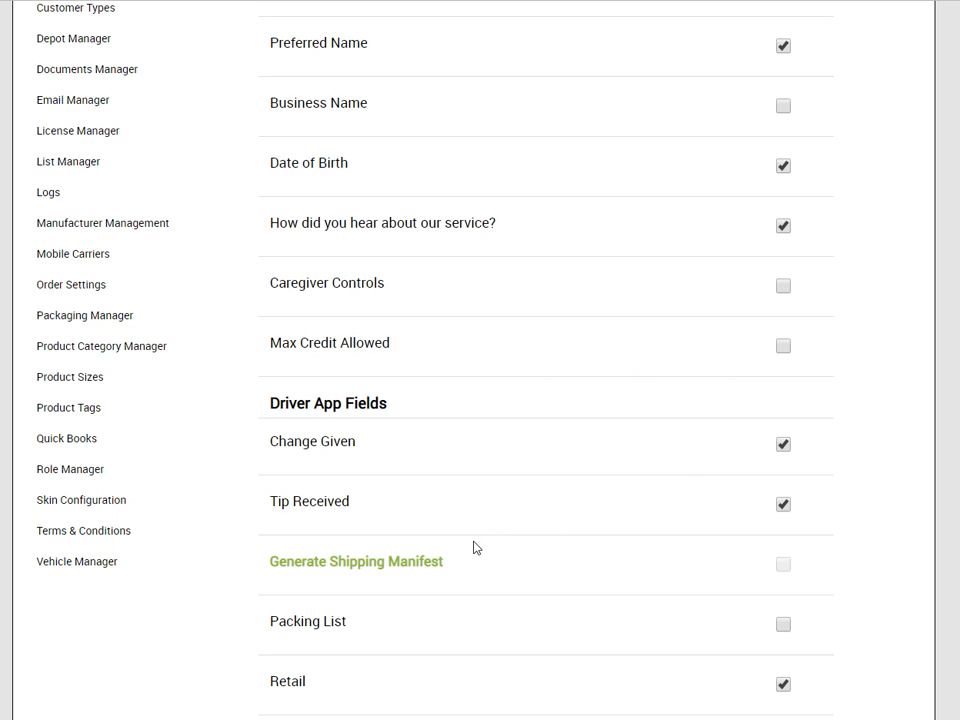
scroll(475, 548, "up", 4)
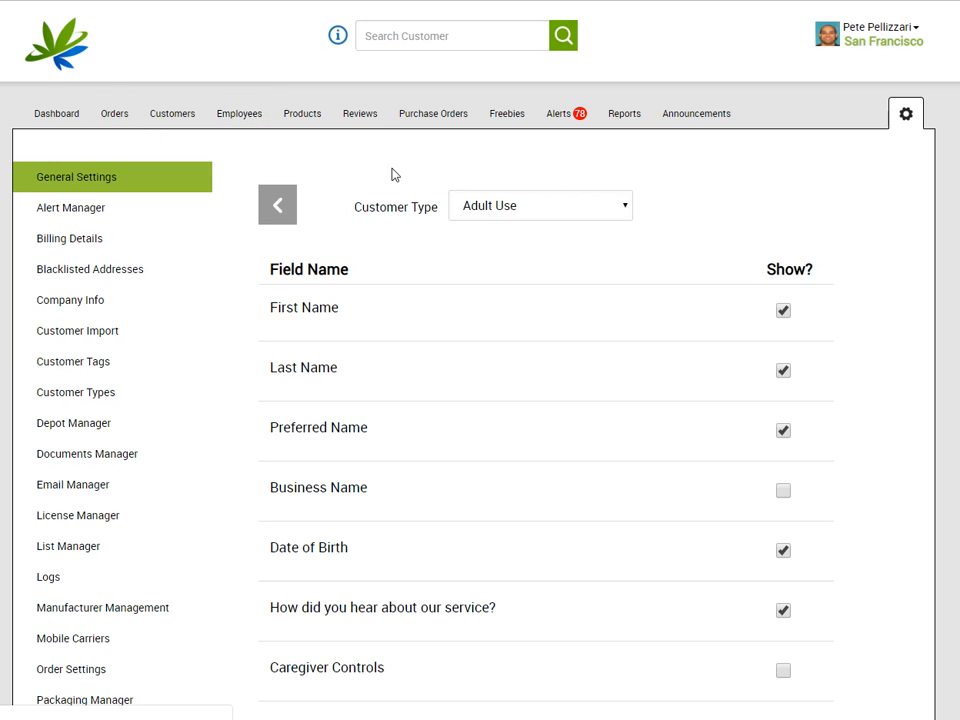
- Open the details of customer Sparc SF and check its Max Credit Allowed value
left_click(197, 118)
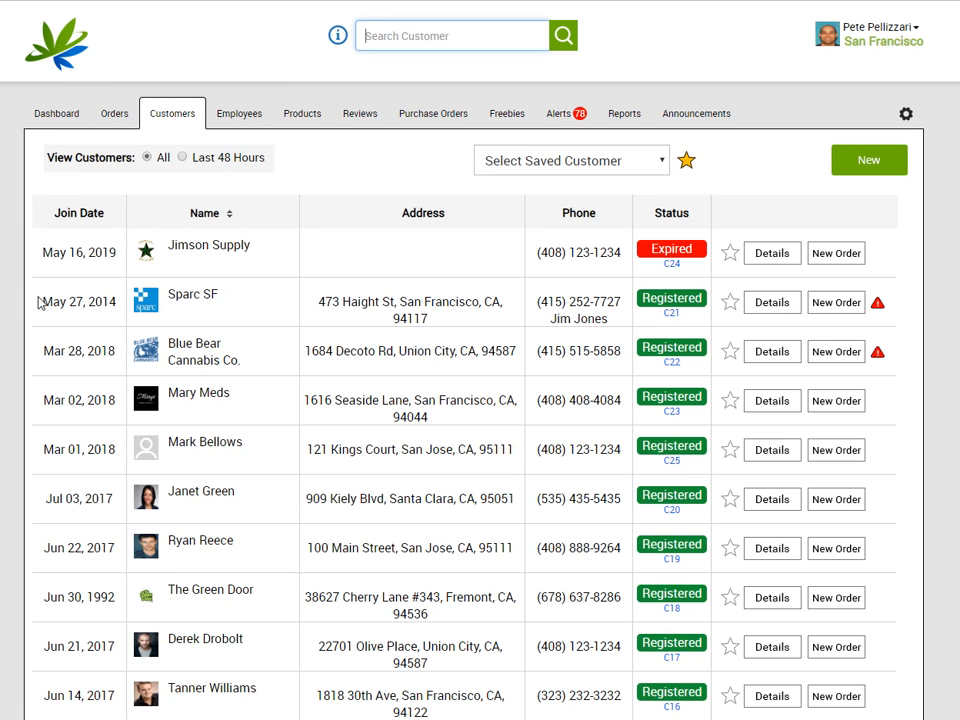
left_click(772, 303)
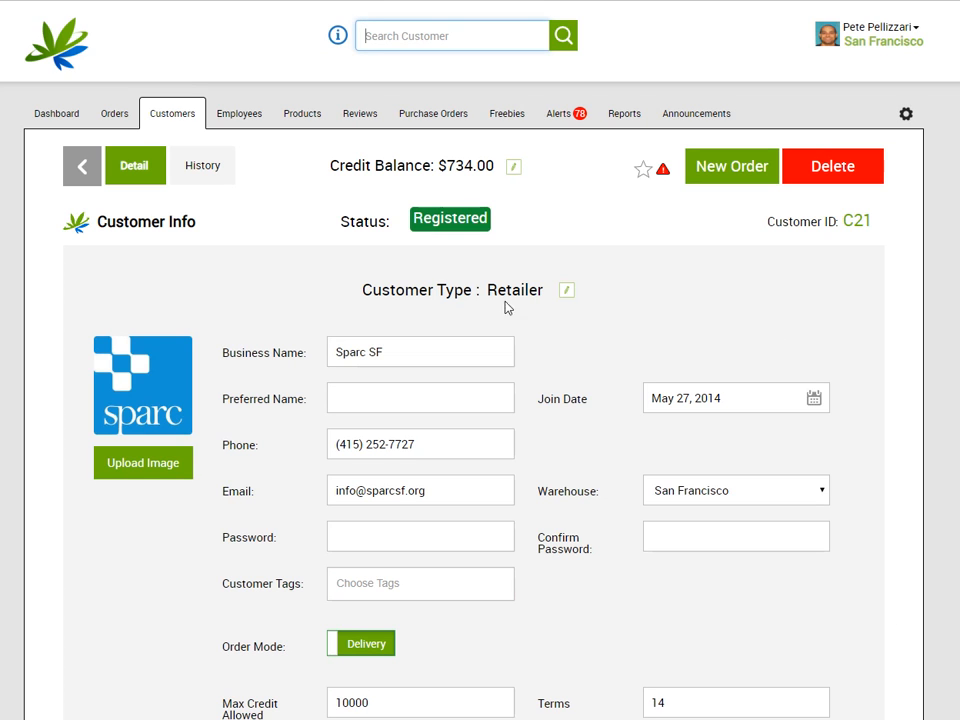
scroll(542, 484, "down", 3)
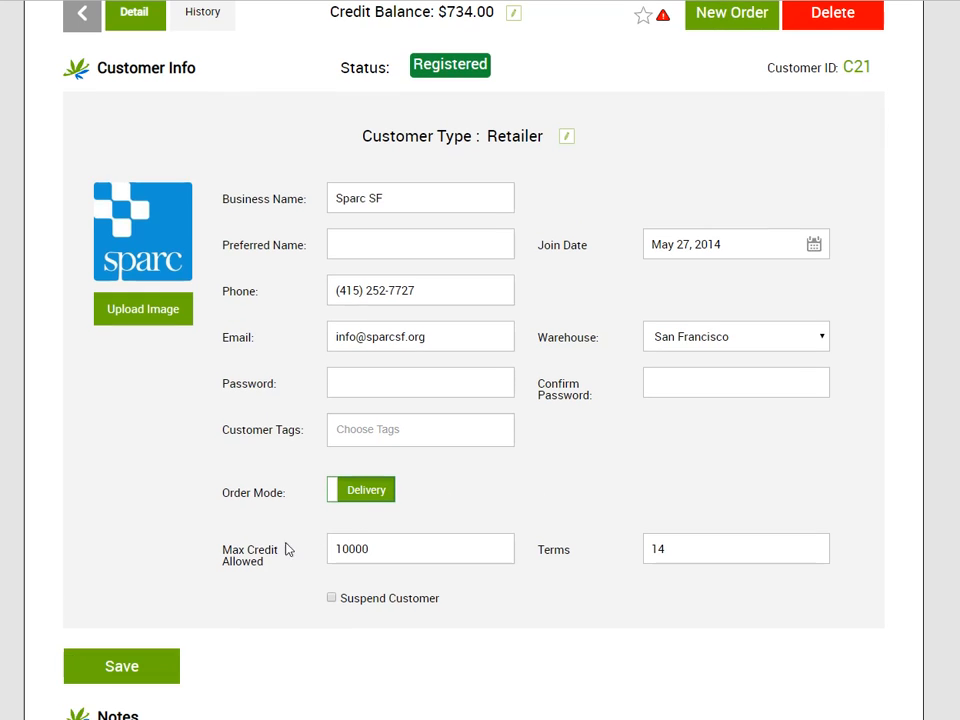
left_click_drag(222, 550, 272, 562)
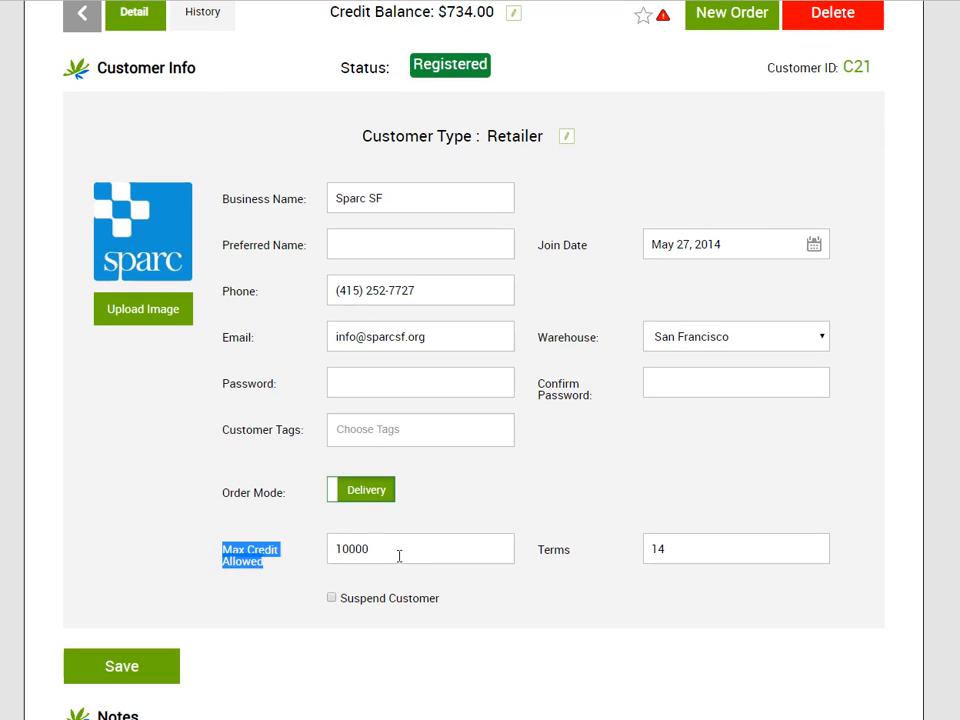
left_click_drag(399, 556, 327, 556)
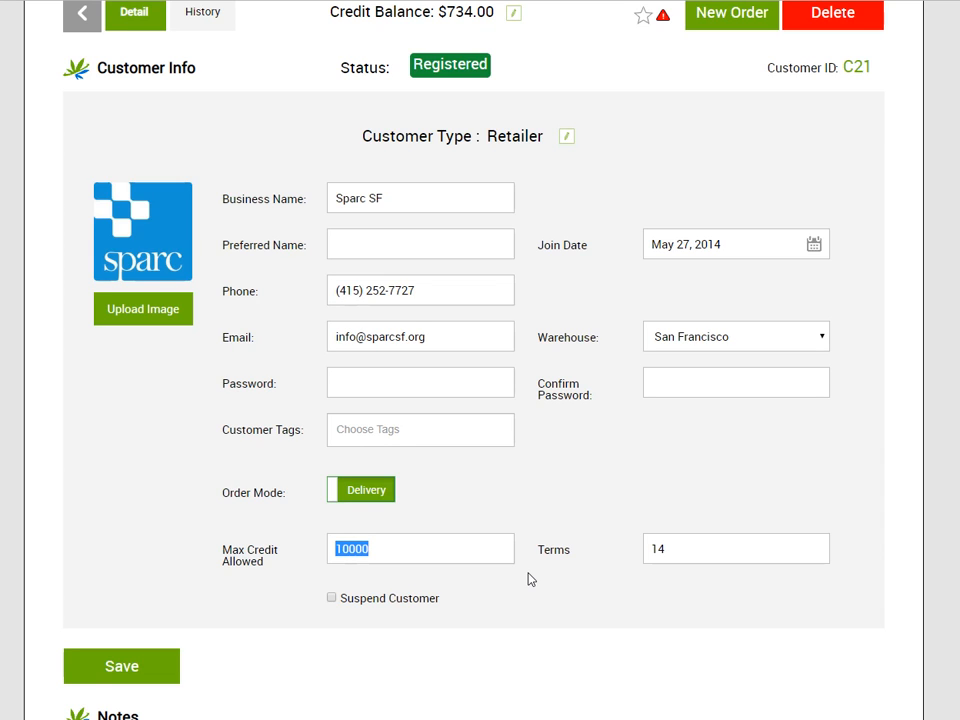
- Check the Credit Balance on the Sparc SF customer record and look over the rest of its details
scroll(530, 579, "up", 3)
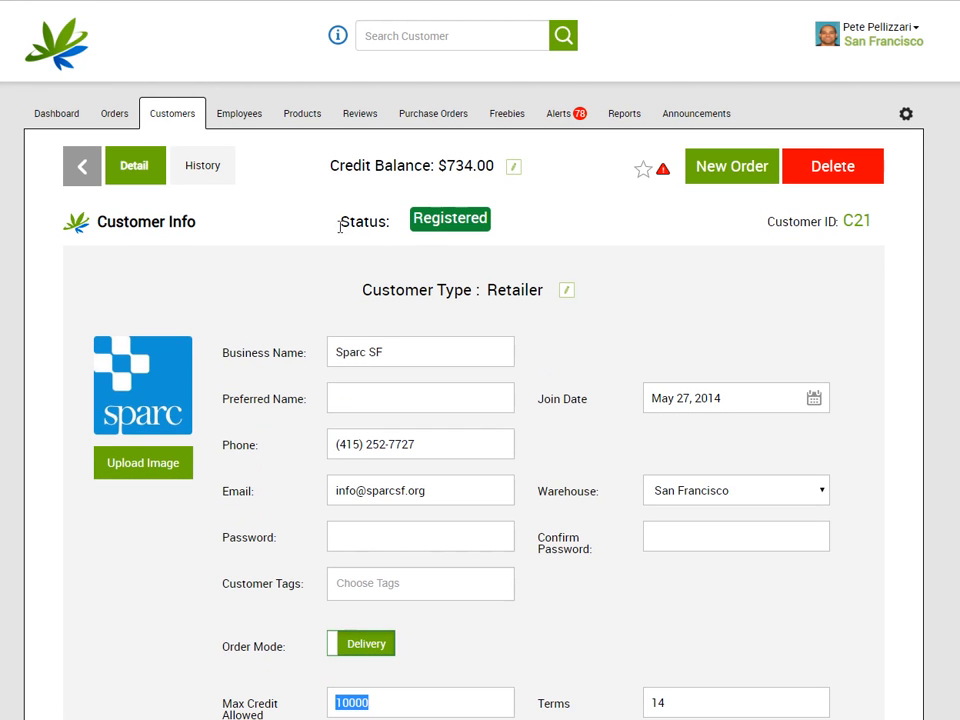
left_click_drag(329, 166, 494, 168)
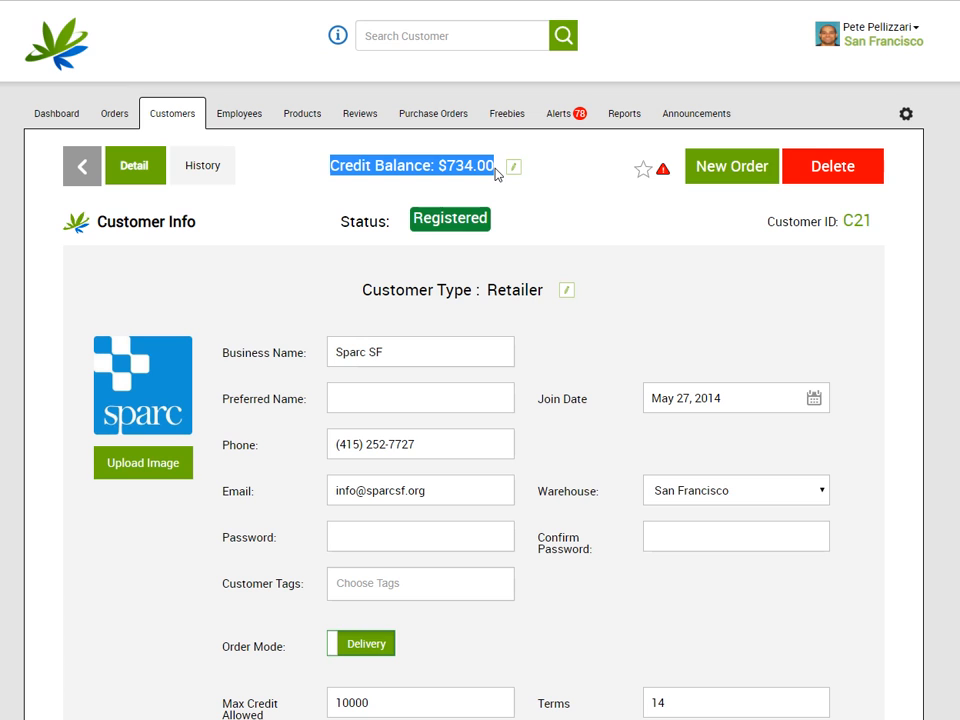
left_click(634, 340)
scroll(631, 350, "down", 3)
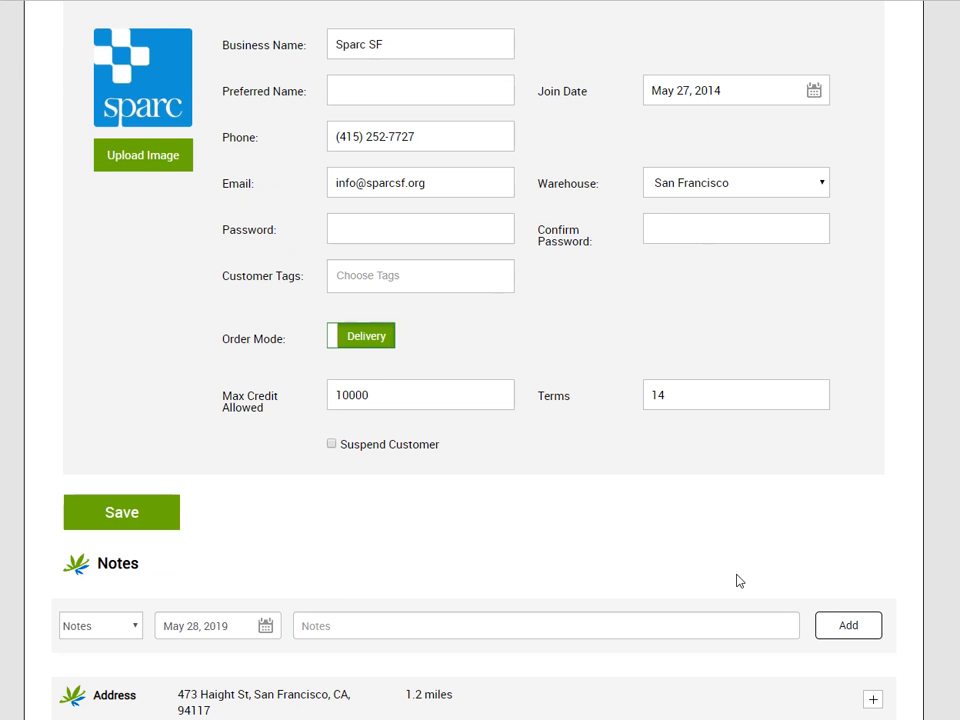
scroll(737, 579, "up", 3)
scroll(634, 596, "down", 1)
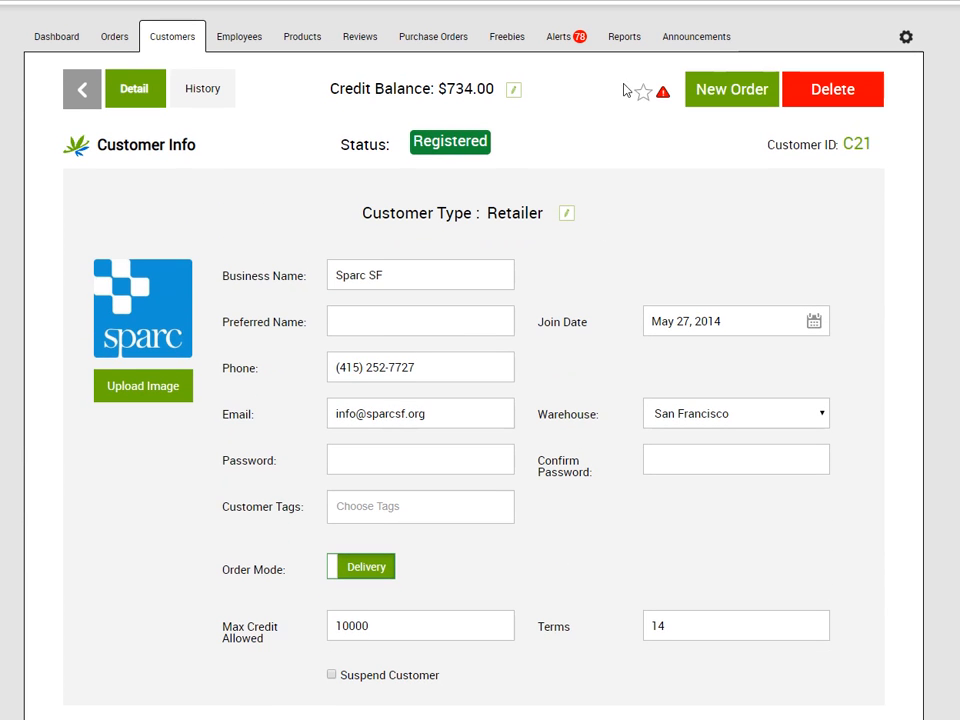
- Examine the Max Credit Allowed and Terms values on the Sparc SF customer record
double_click(417, 625)
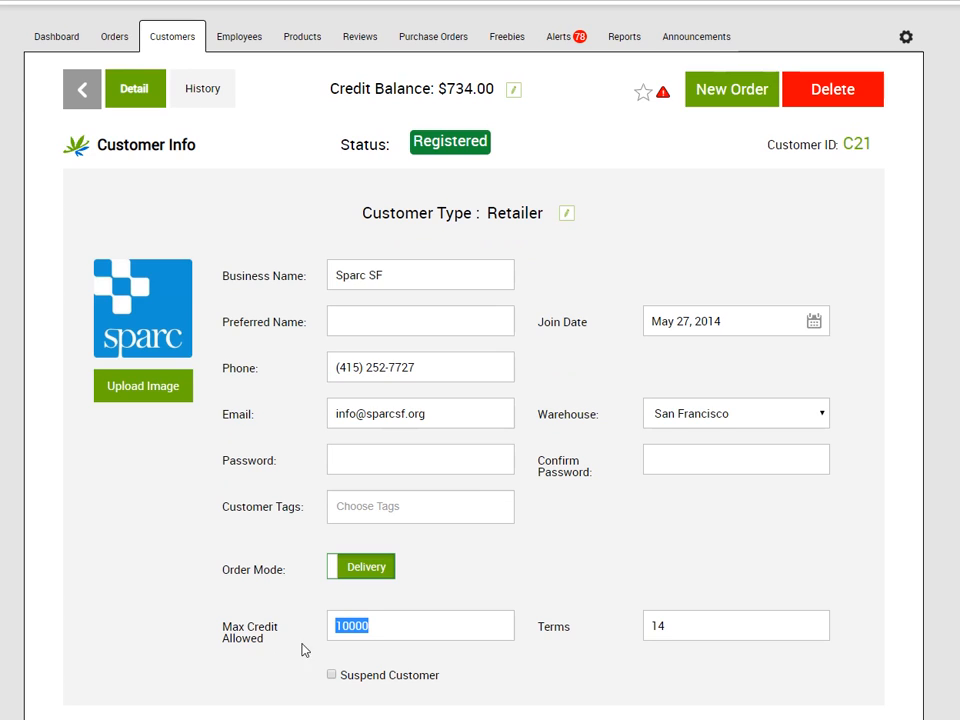
double_click(539, 626)
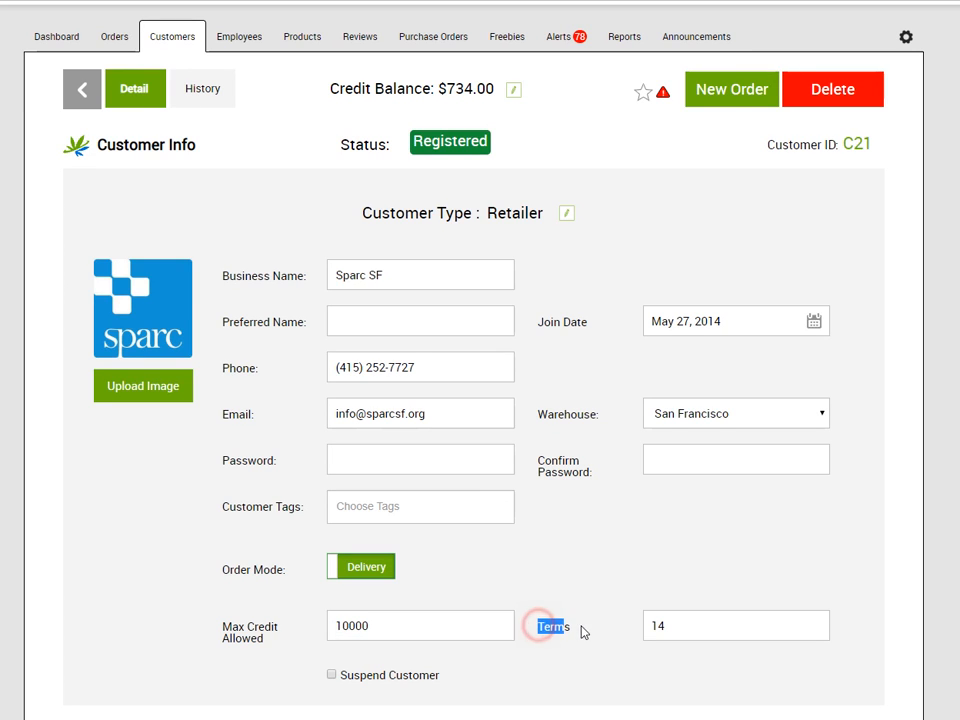
left_click(660, 626)
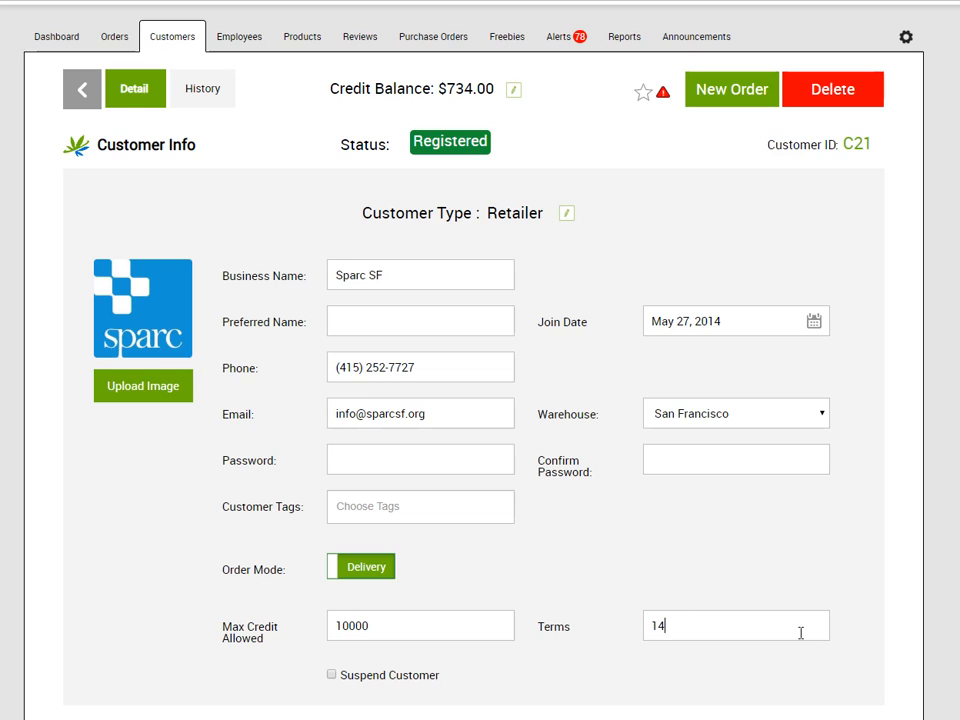
scroll(800, 635, "down", 3)
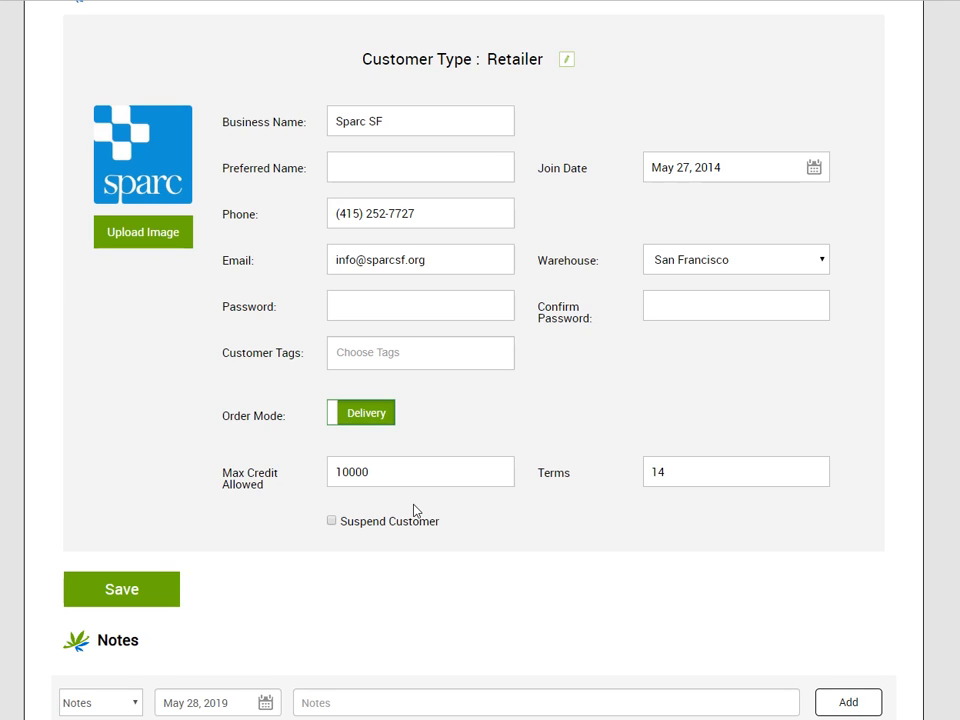
scroll(452, 392, "up", 3)
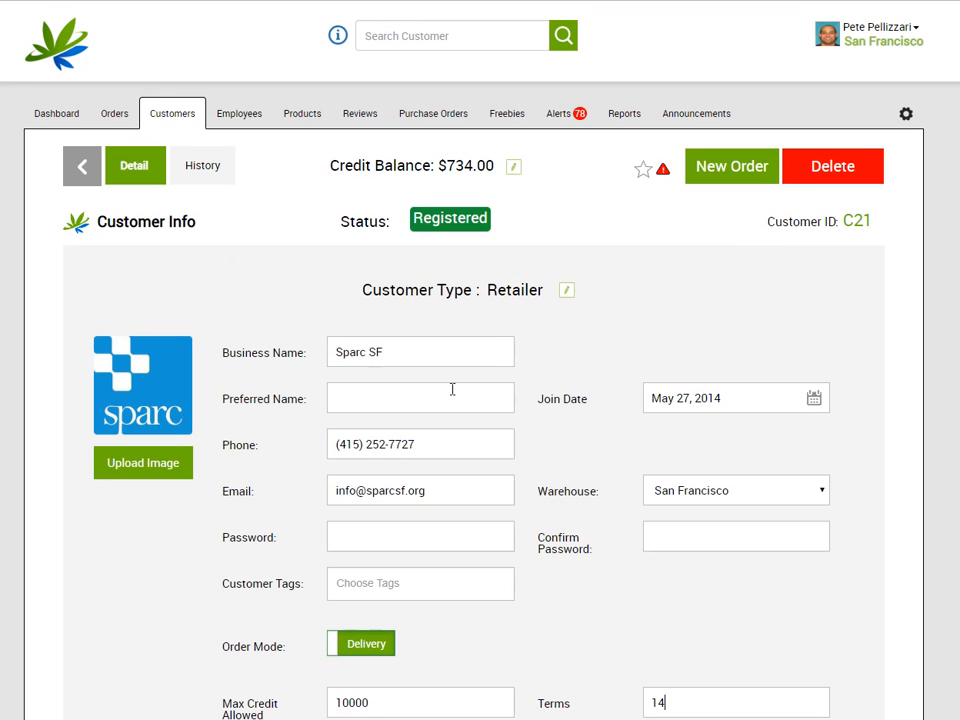
- Open the Order Settings and check the default Terms value under General
left_click(919, 121)
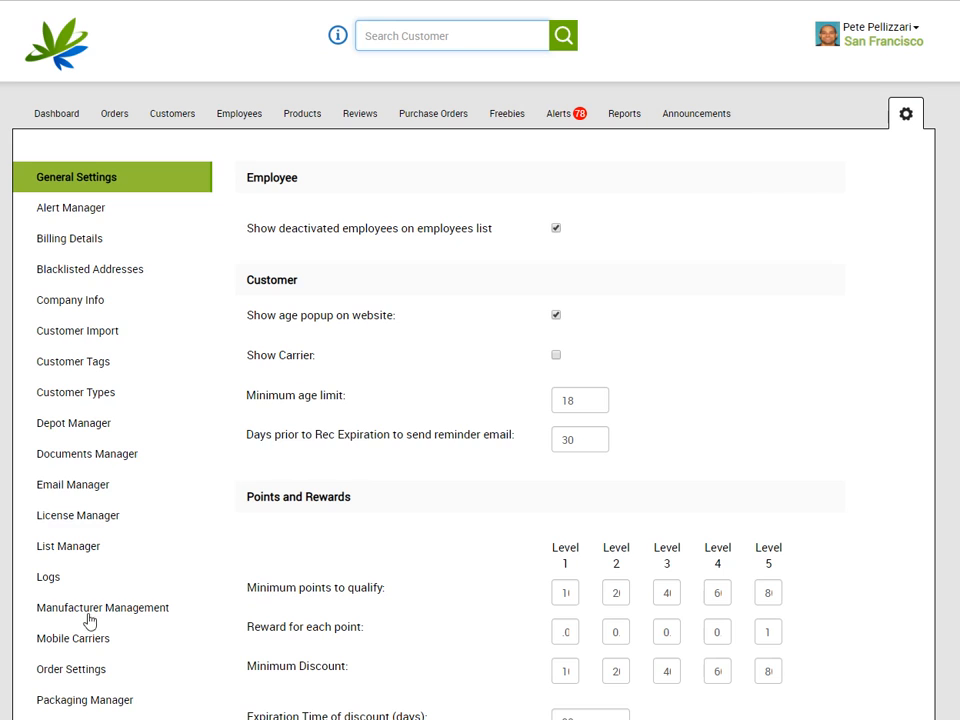
left_click(78, 678)
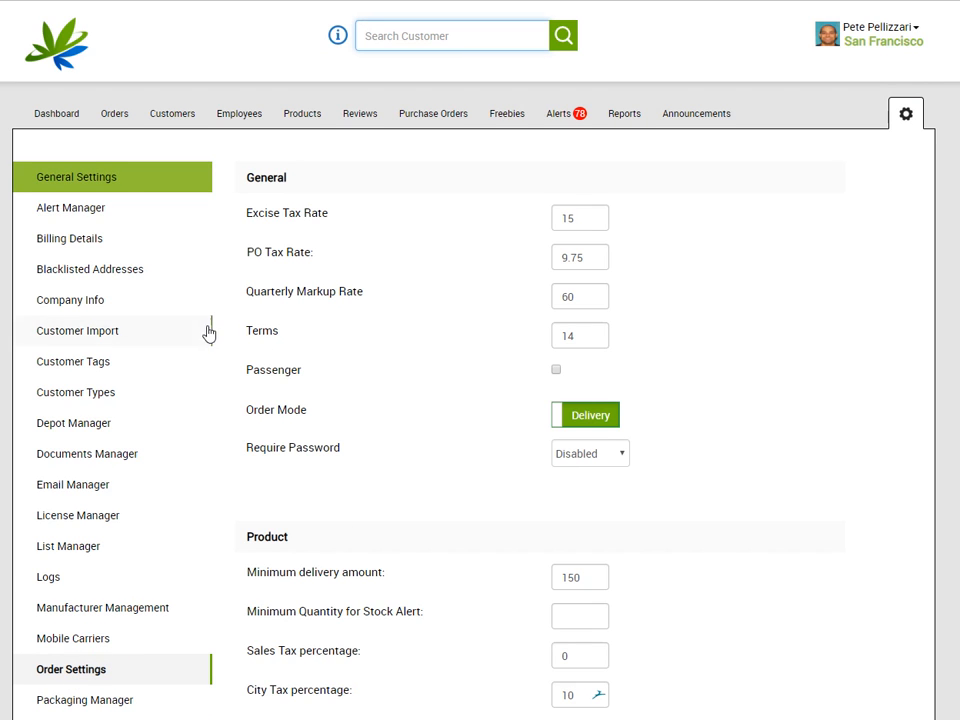
left_click_drag(246, 332, 348, 339)
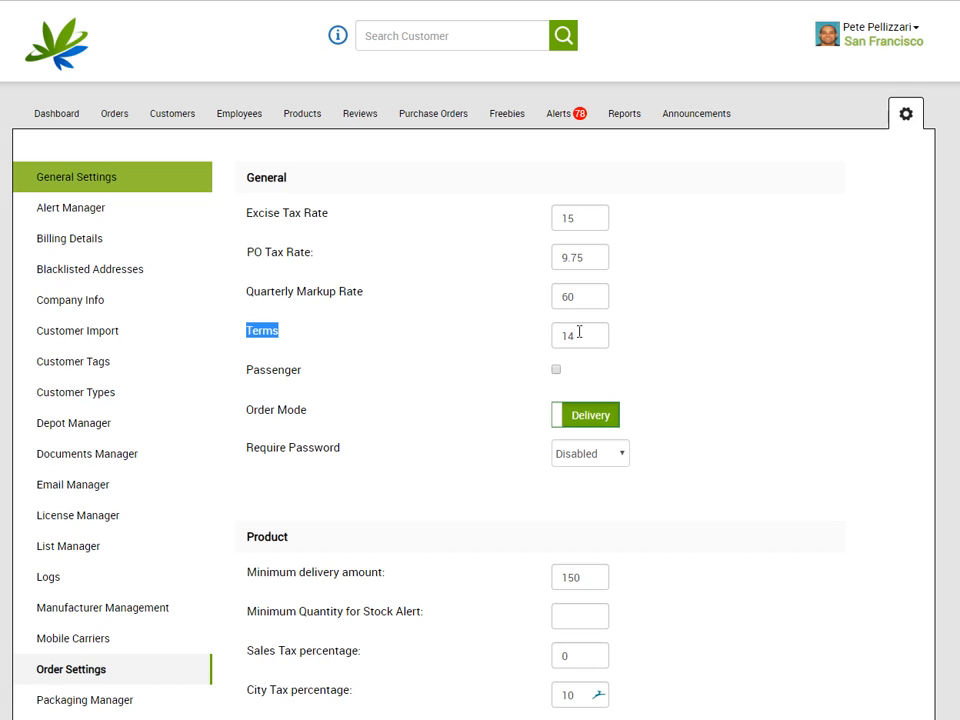
left_click(577, 333)
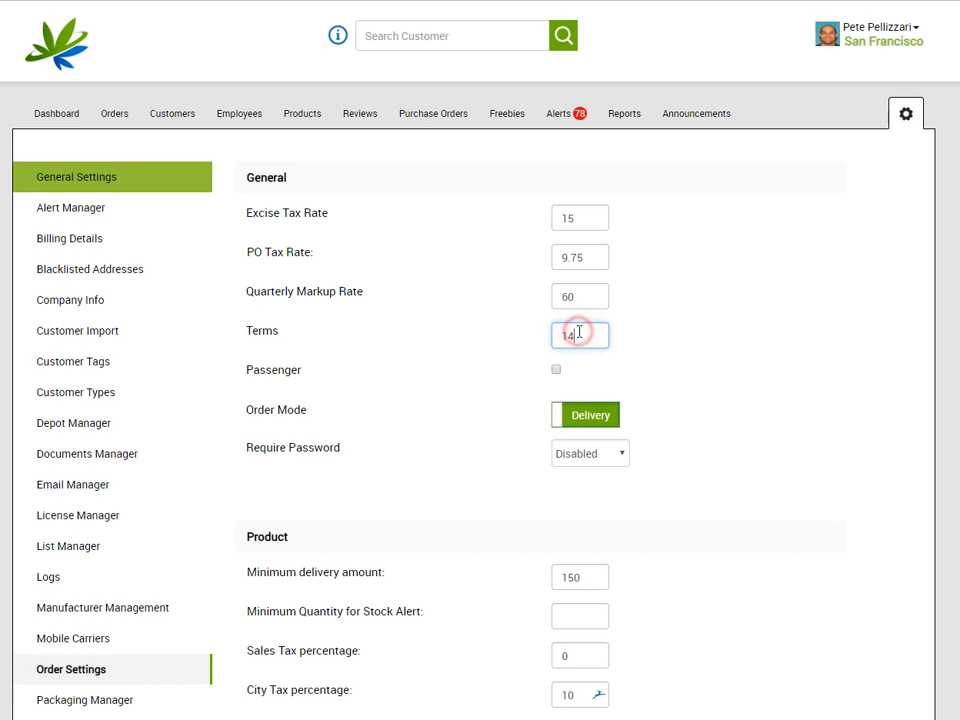
left_click_drag(575, 334, 560, 334)
left_click(767, 384)
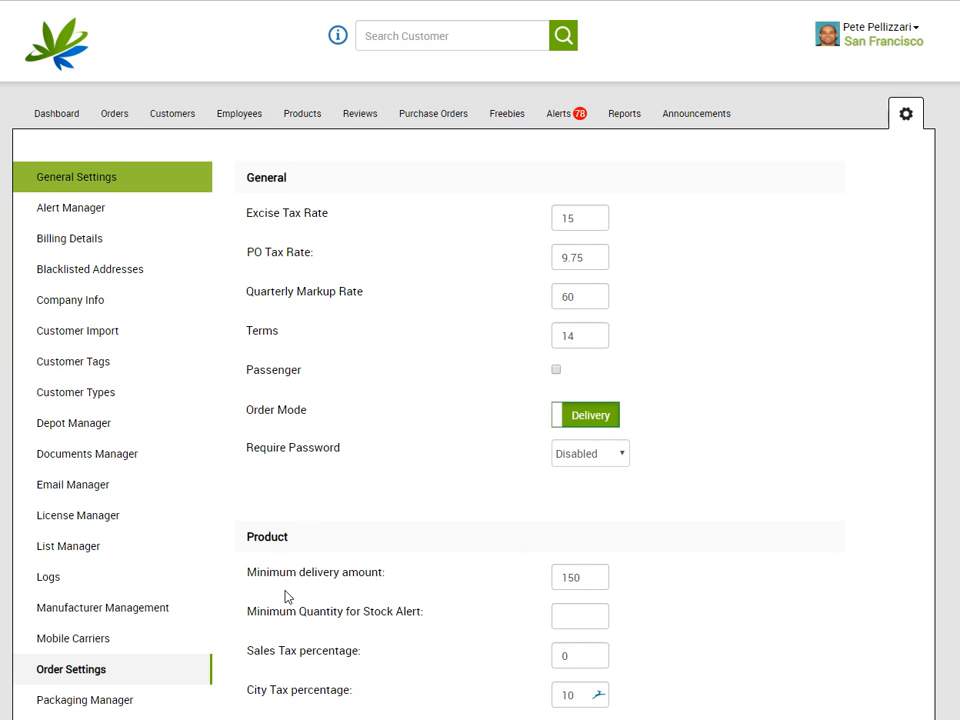
- Reopen the Sparc SF customer record, recheck its Max Credit Allowed, and start a new order for this customer
left_click(192, 114)
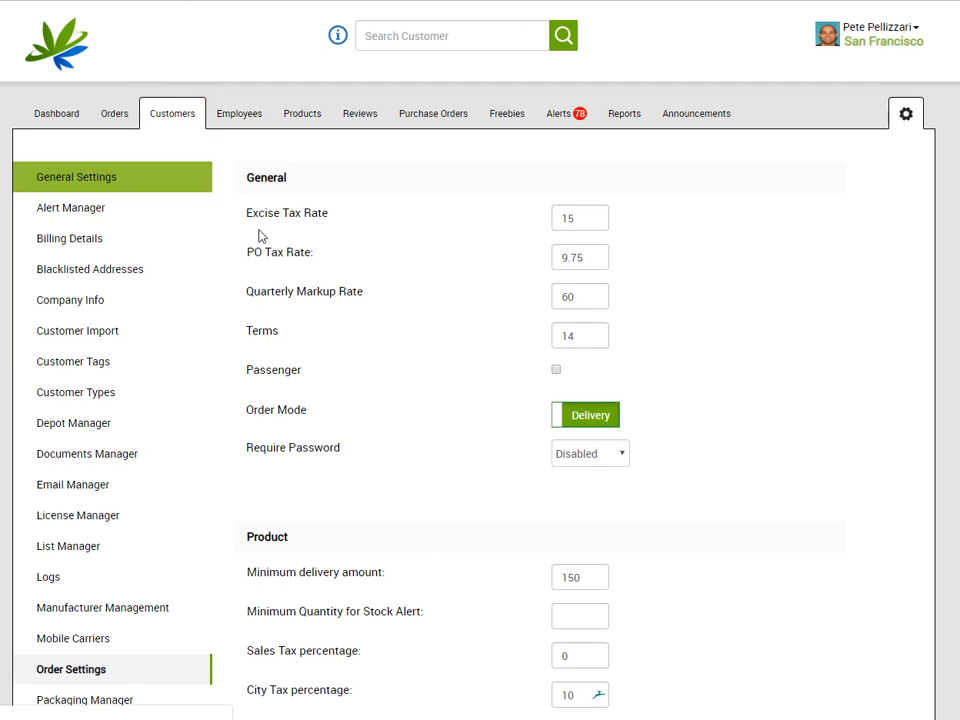
left_click(781, 316)
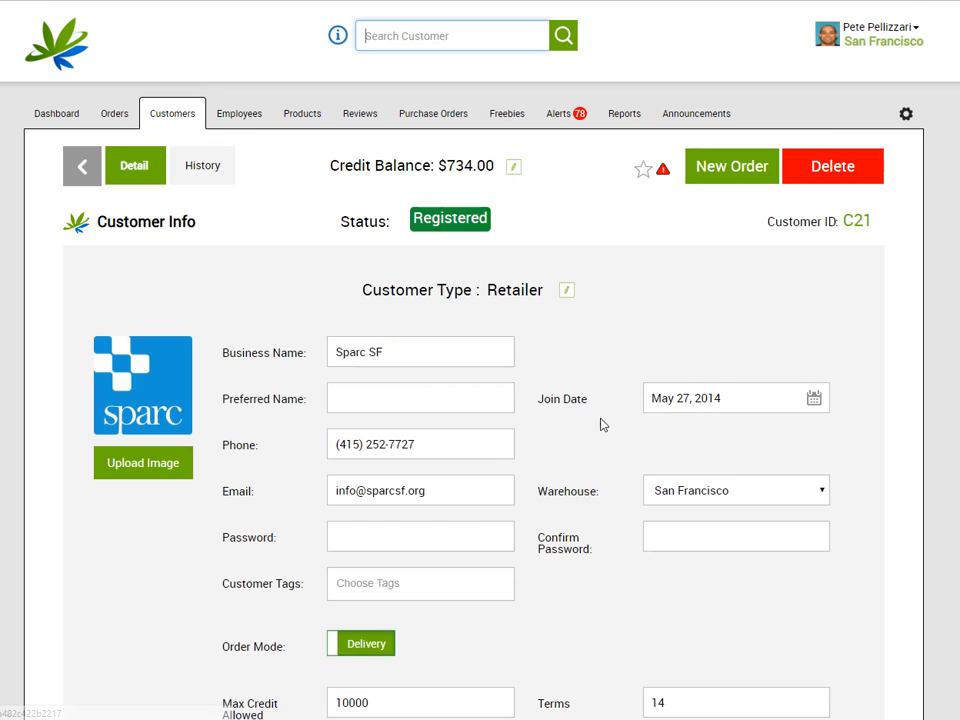
scroll(600, 422, "down", 3)
double_click(413, 399)
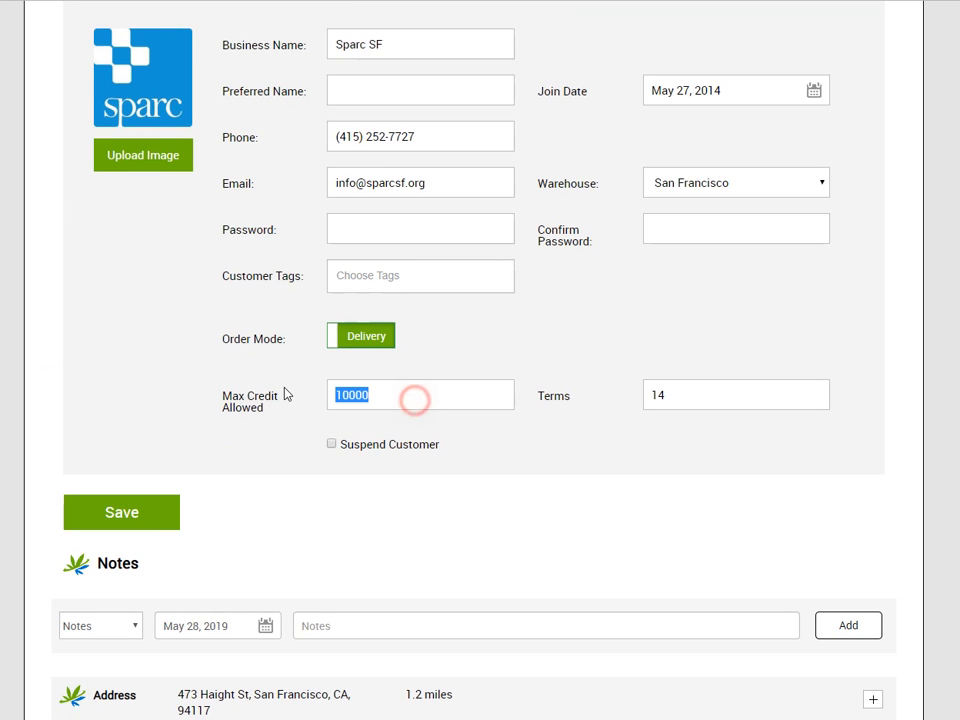
left_click(428, 510)
scroll(431, 583, "up", 3)
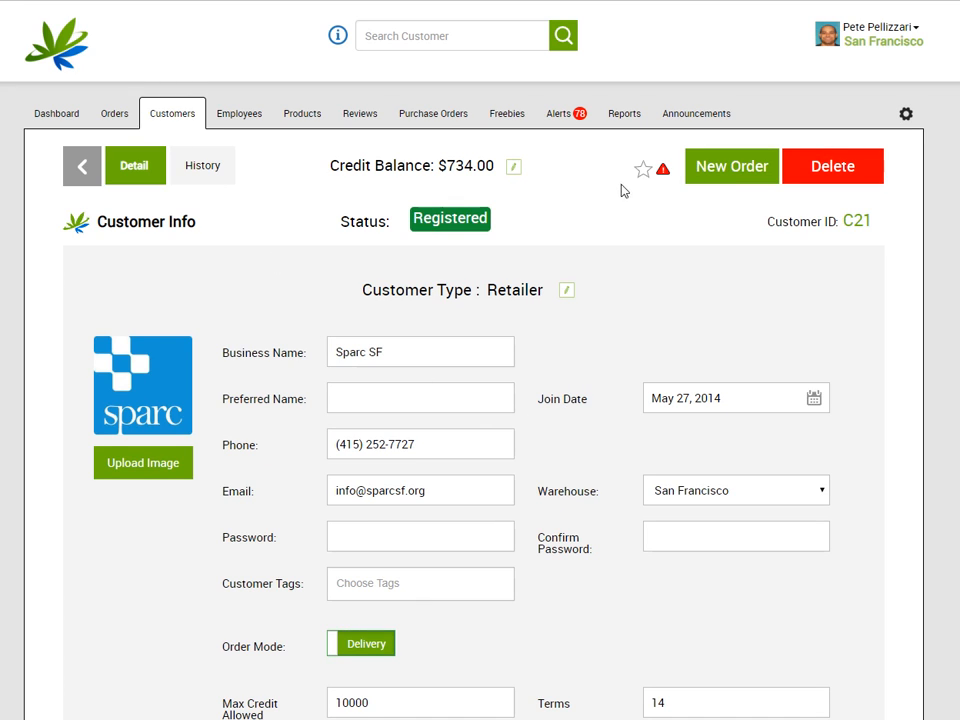
left_click(720, 170)
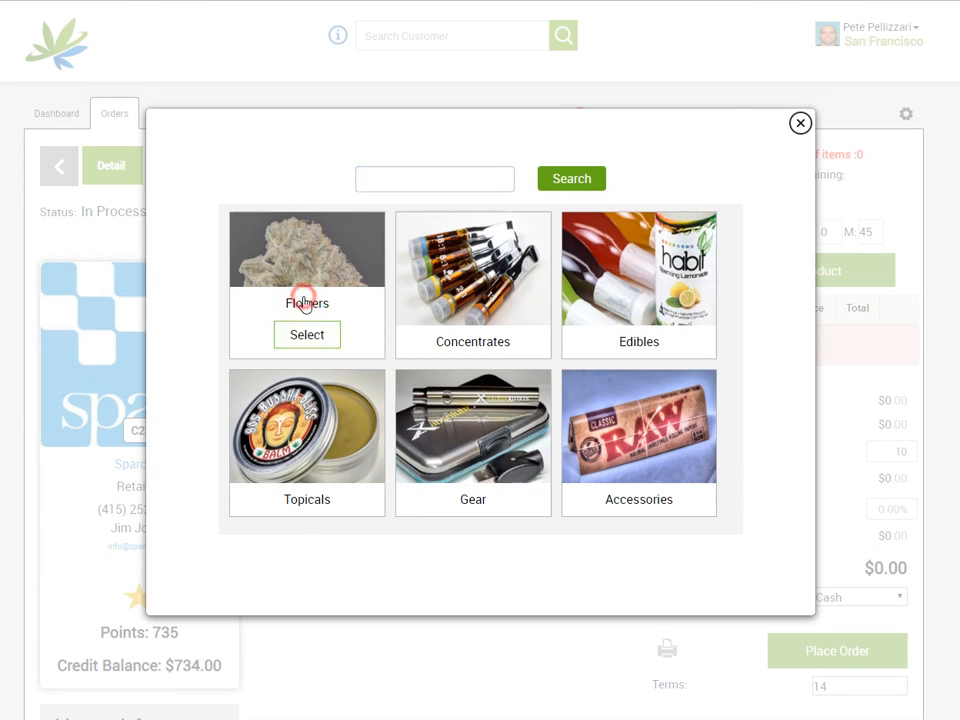
- Add one Eighth of Animal Crackers from the Flowers category to the Sparc SF order and place the order
left_click(300, 300)
mouse_move(456, 347)
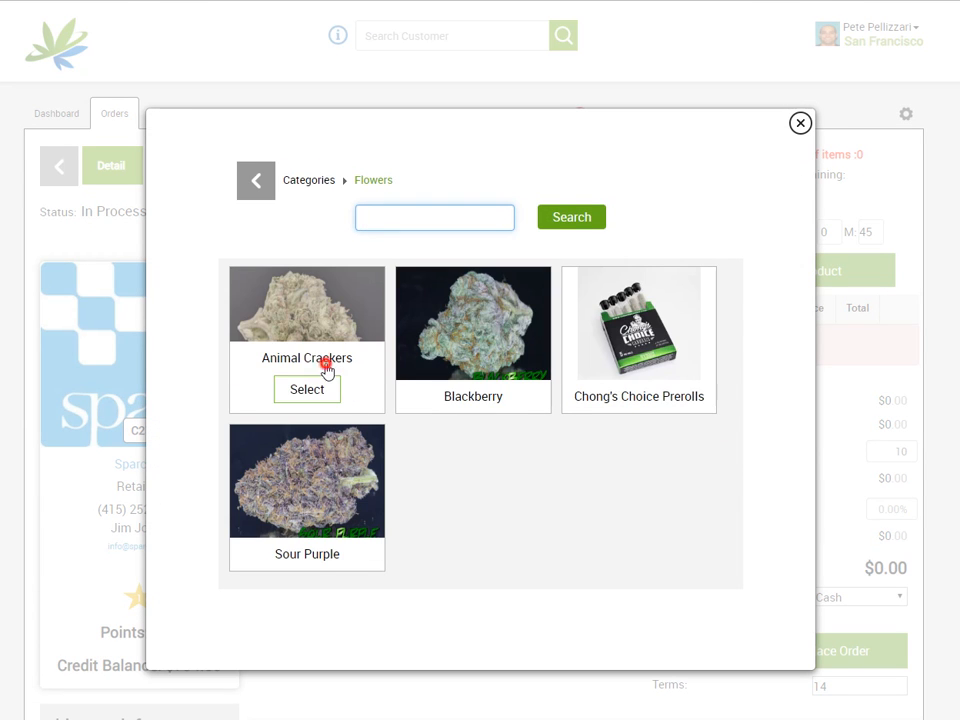
left_click(326, 369)
left_click(736, 468)
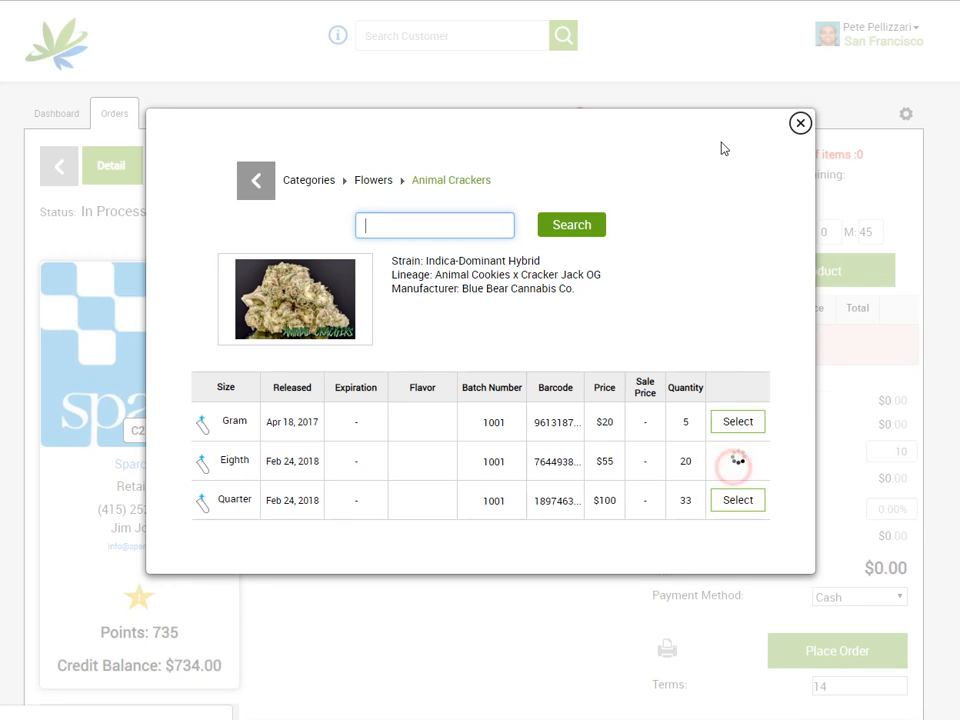
left_click(800, 122)
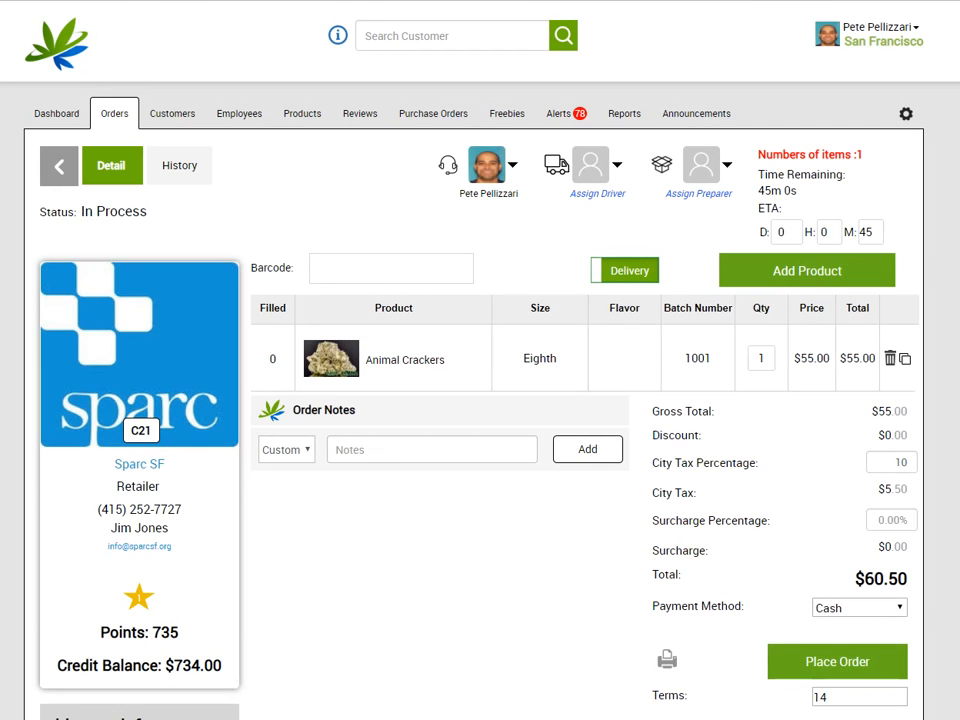
left_click(855, 666)
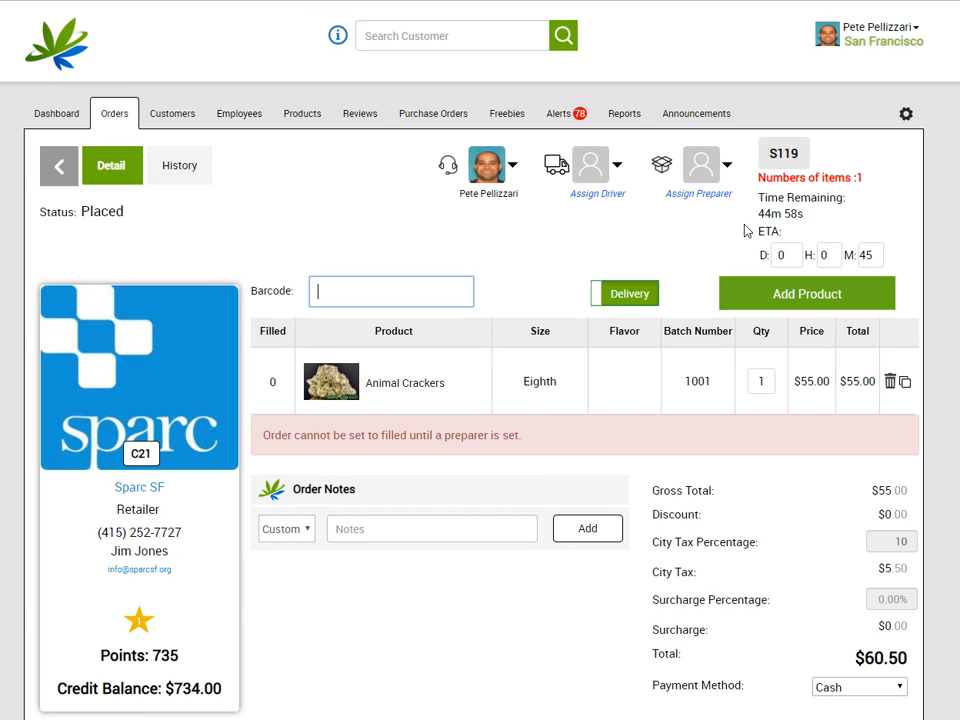
- Assign a driver and a preparer to the placed order and set it to filled
left_click(591, 166)
left_click(588, 213)
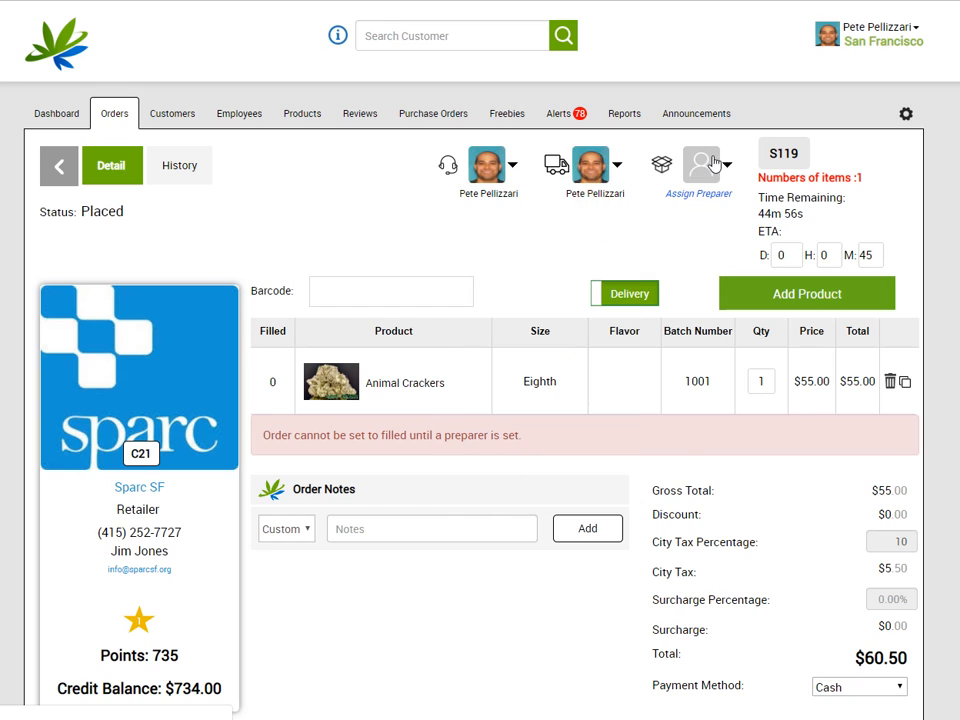
left_click(701, 165)
left_click(710, 199)
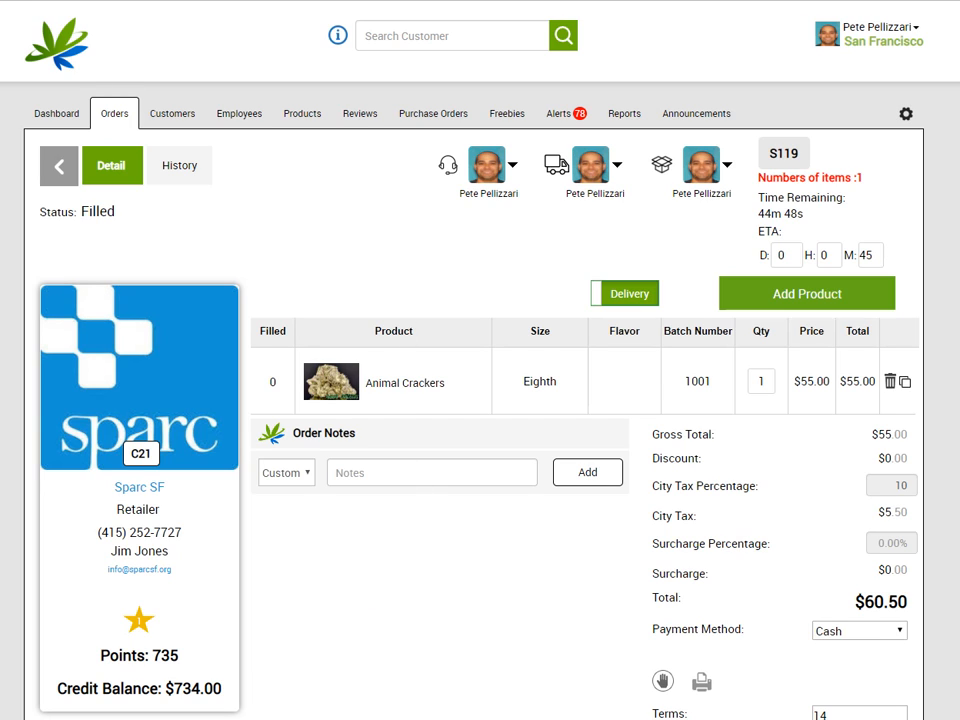
- Open the driver detail page for the filled order and mark the delivery as En Route
type("driver/detail?oid=5ced9ccdf19a4875c43a3923")
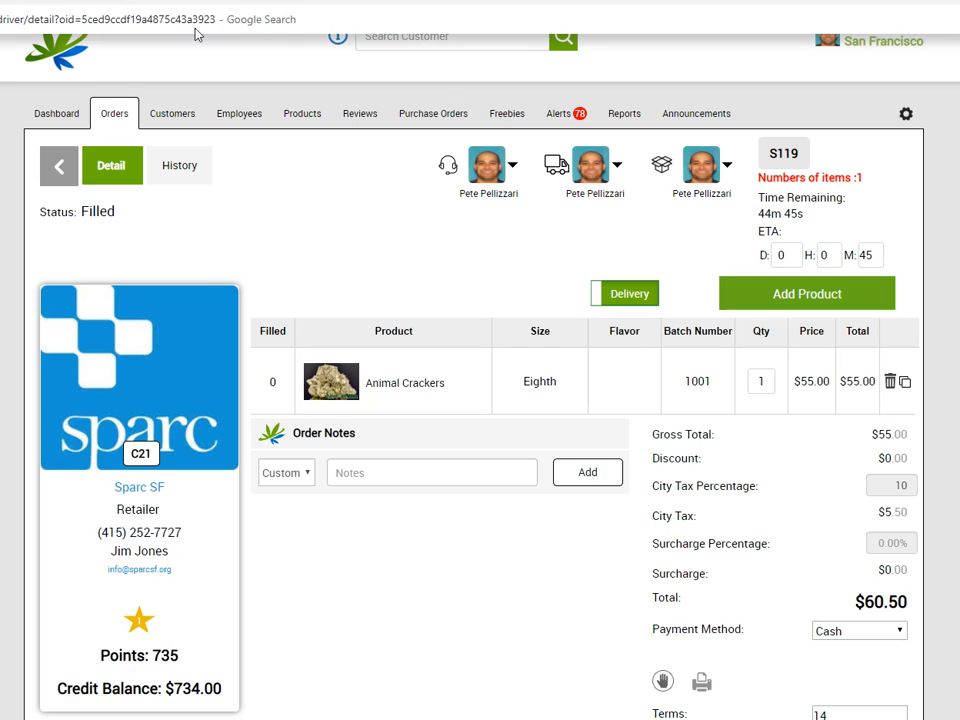
key("Return")
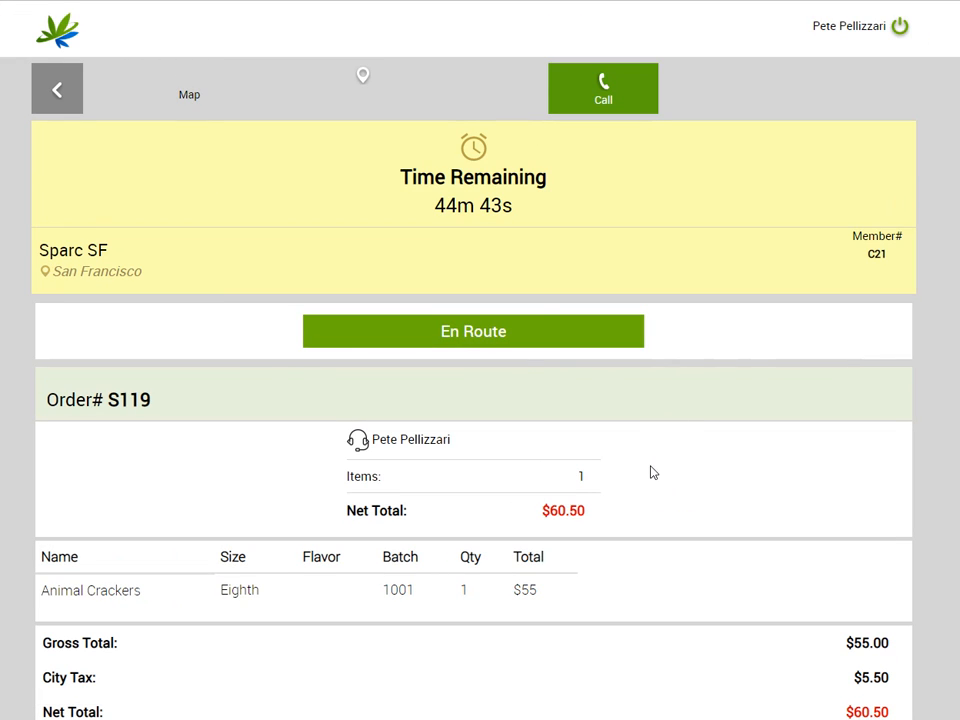
left_click(542, 335)
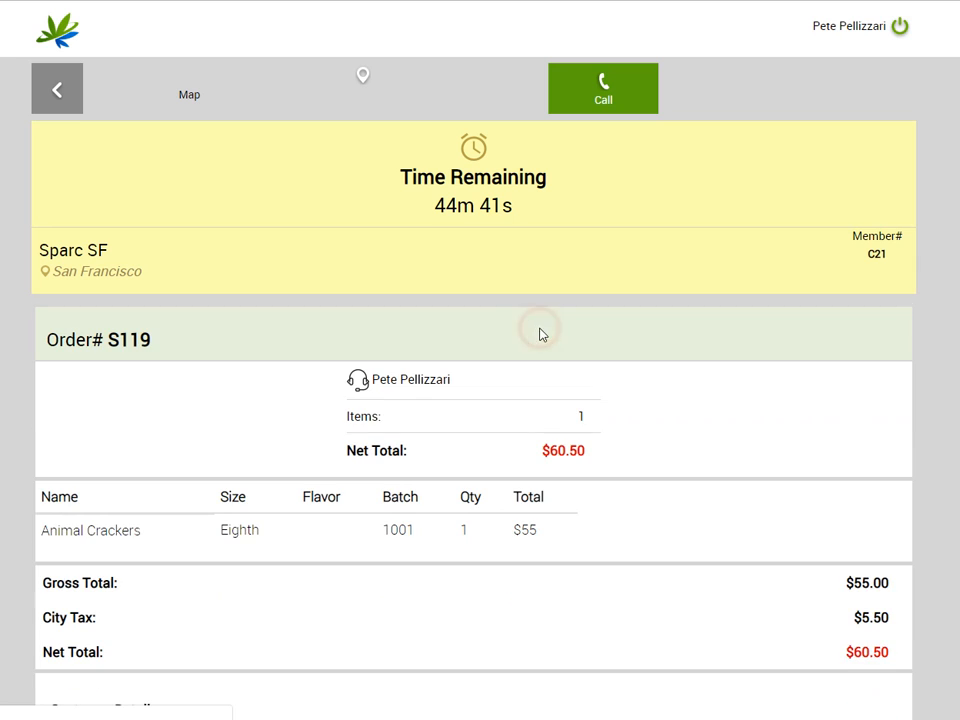
- Check the order's Net Total and complete the delivery with an Amount Collected of 0
scroll(508, 344, "down", 10)
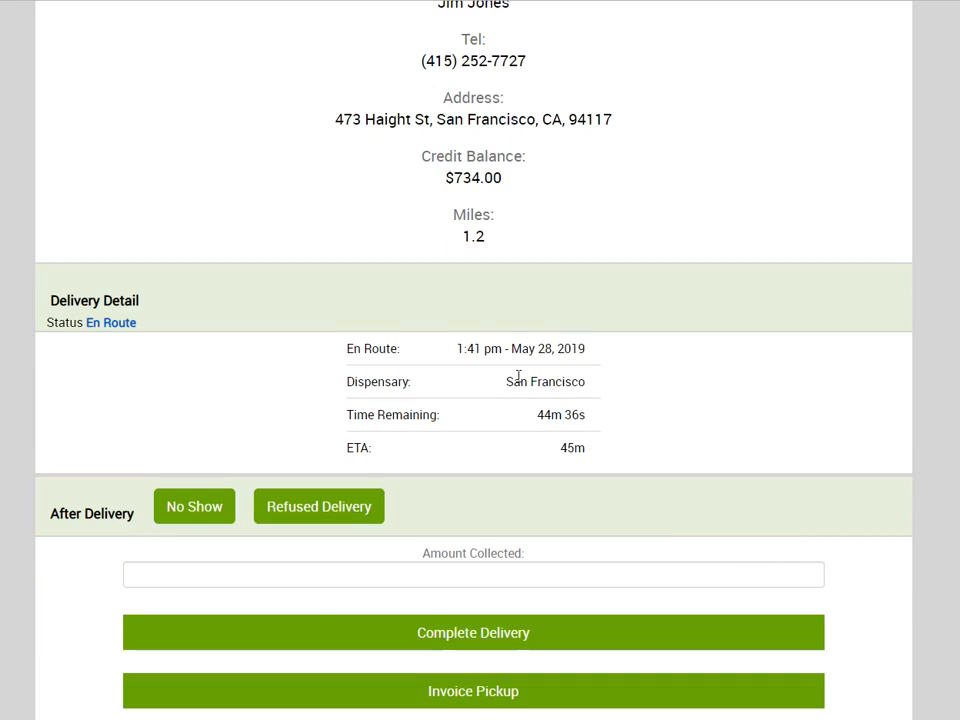
left_click(335, 580)
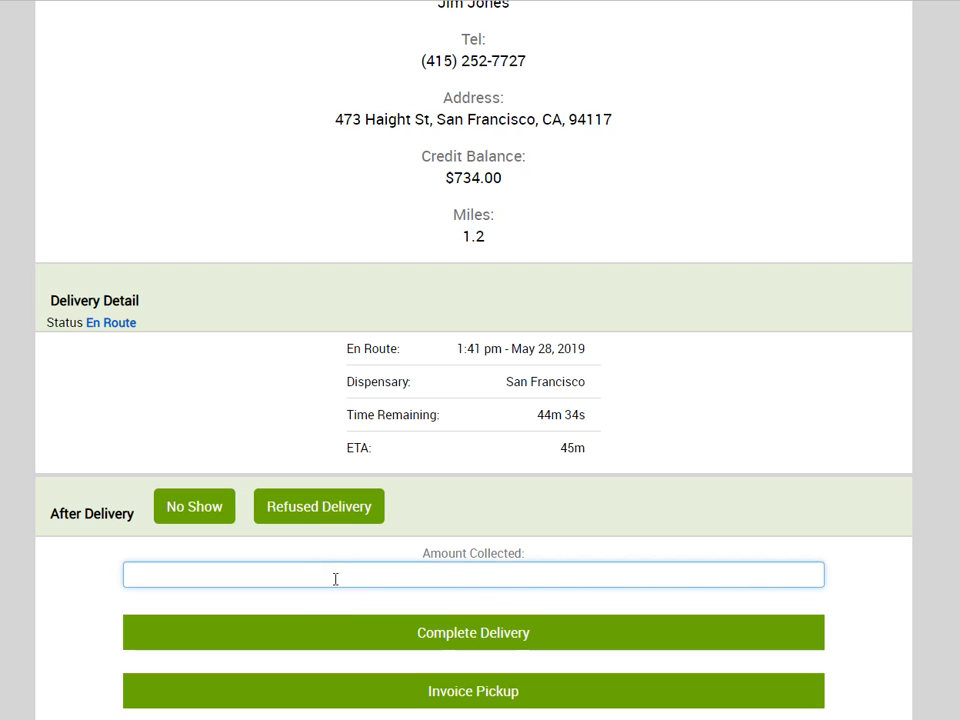
scroll(493, 231, "up", 5)
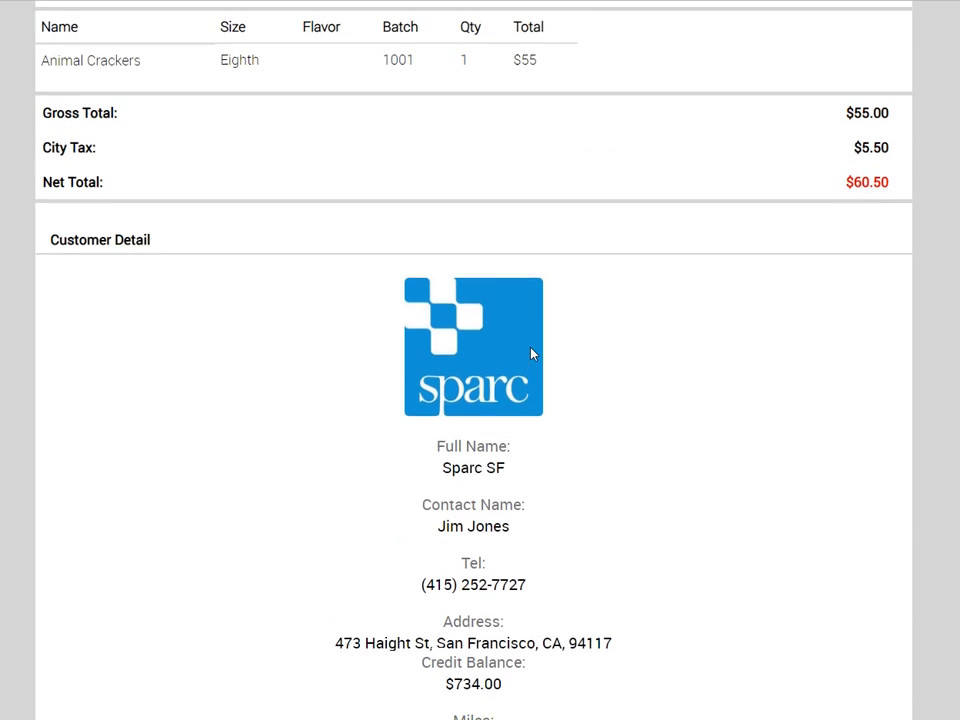
scroll(531, 353, "up", 3)
triple_click(840, 429)
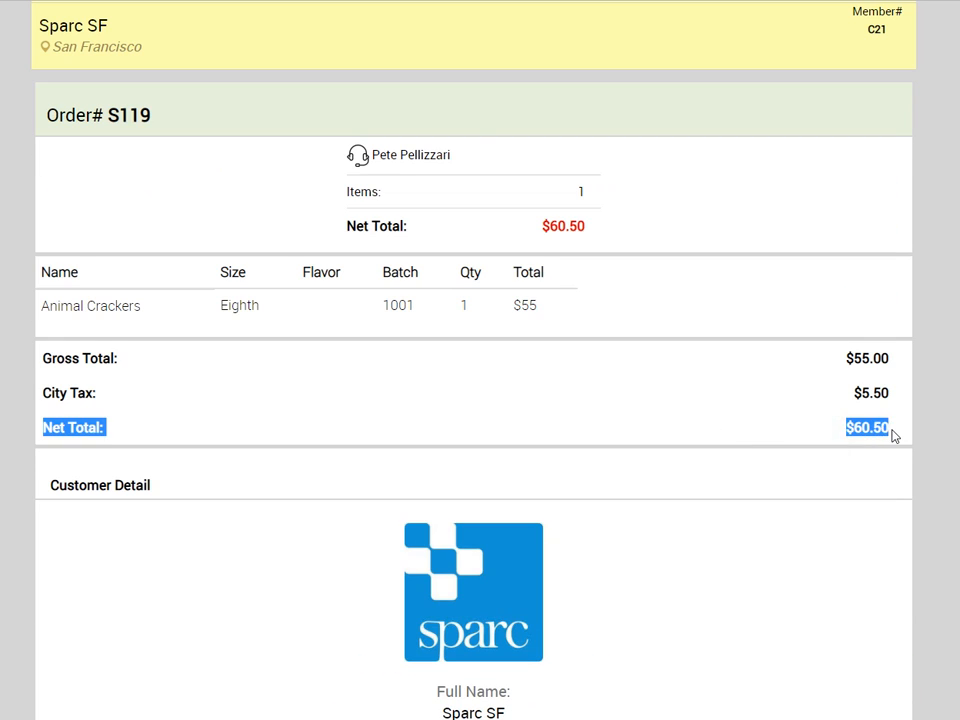
scroll(461, 527, "down", 8)
left_click(462, 645)
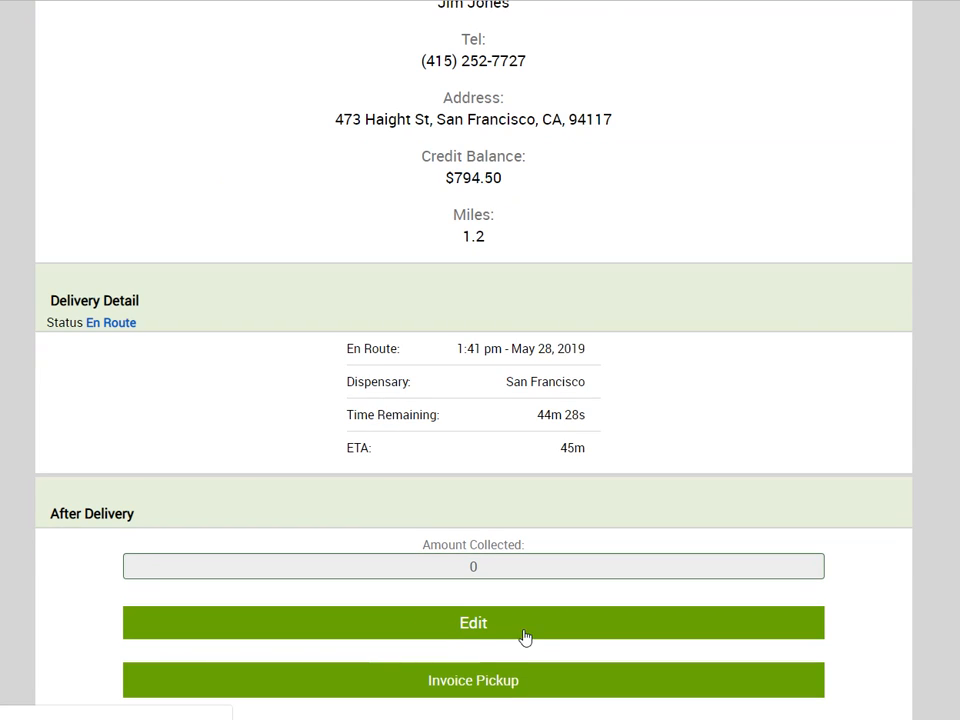
- Check the customer's Credit Balance on the delivery page and the status and amounts on the order's detail page
scroll(497, 583, "up", 5)
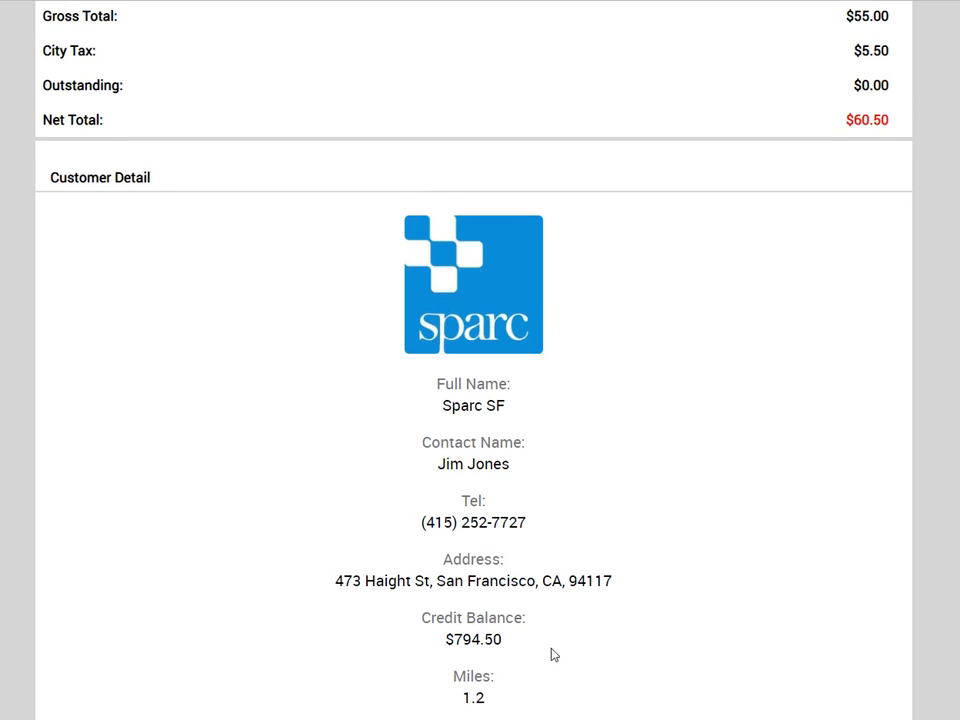
scroll(551, 655, "up", 6)
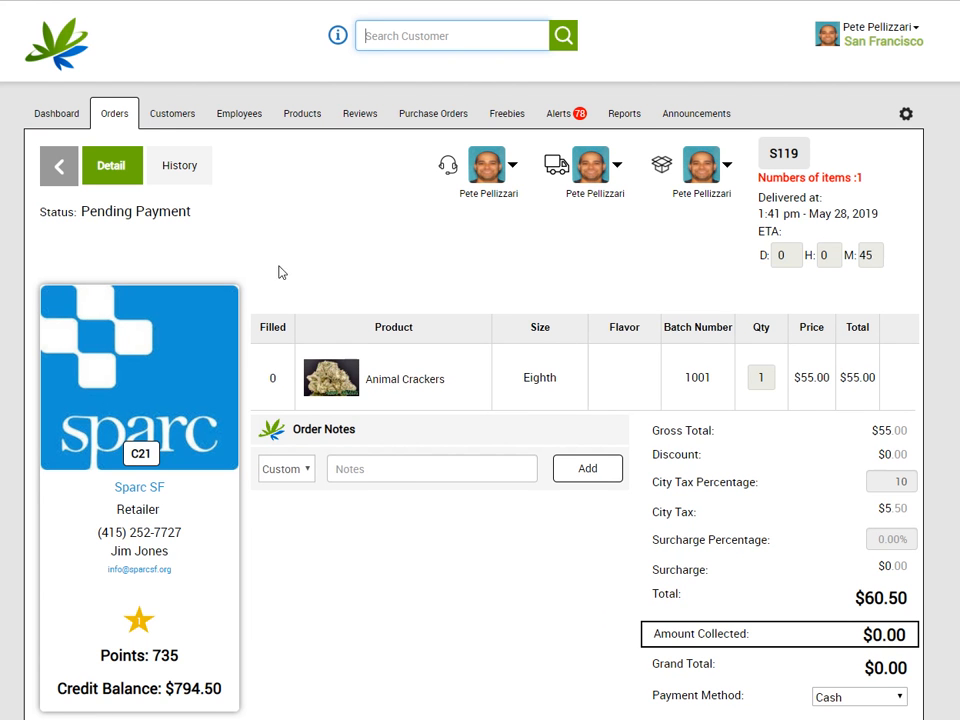
scroll(281, 273, "down", 3)
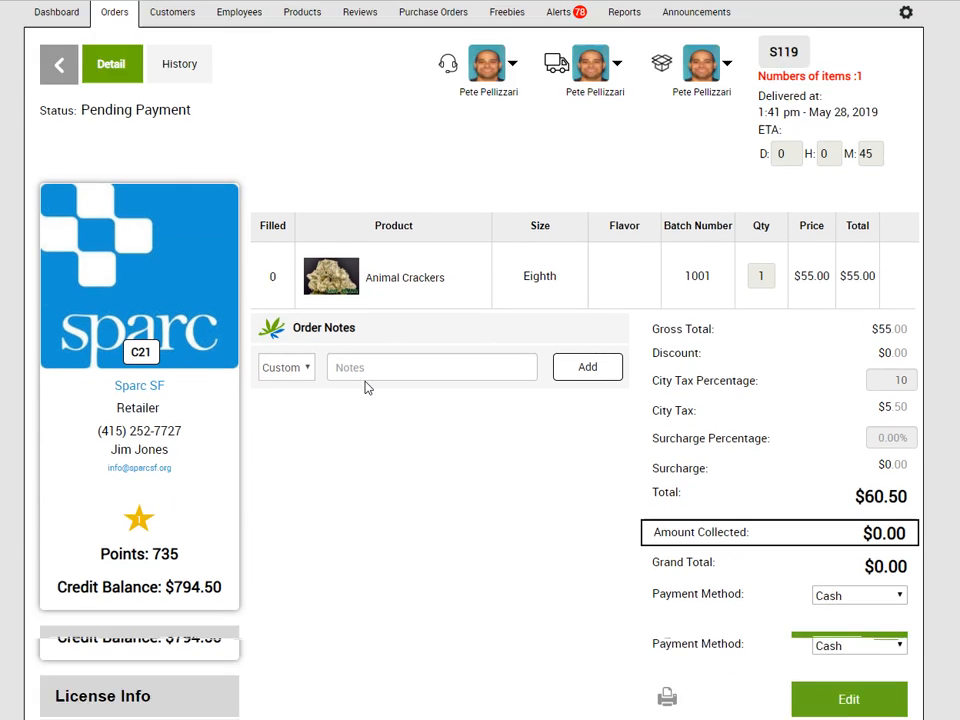
scroll(350, 336, "up", 2)
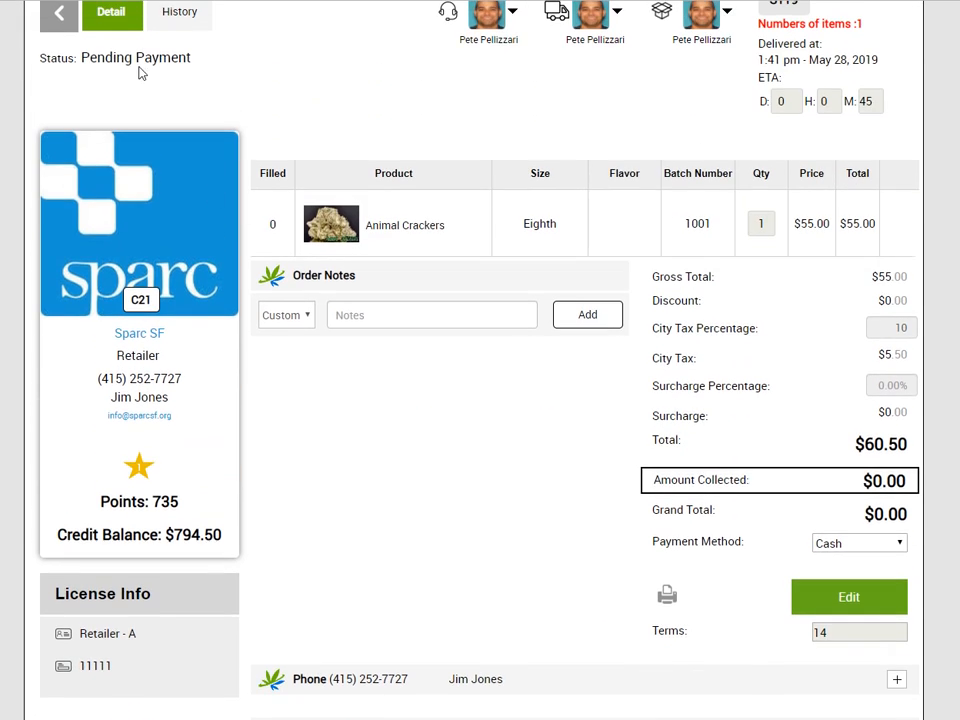
left_click_drag(81, 58, 193, 61)
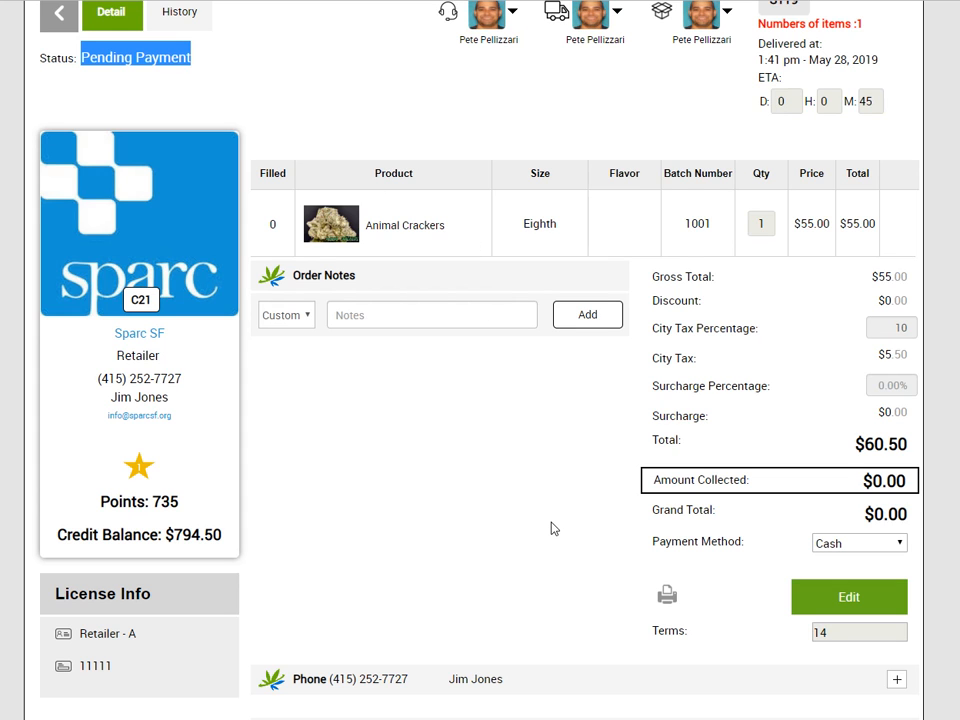
scroll(400, 480, "up", 2)
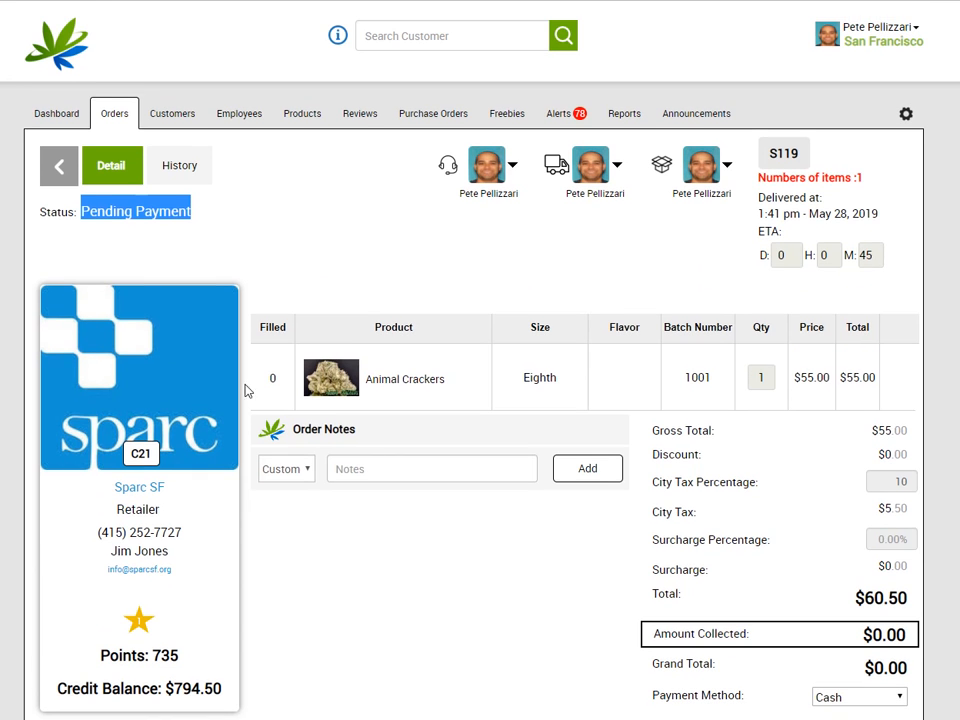
left_click(193, 212)
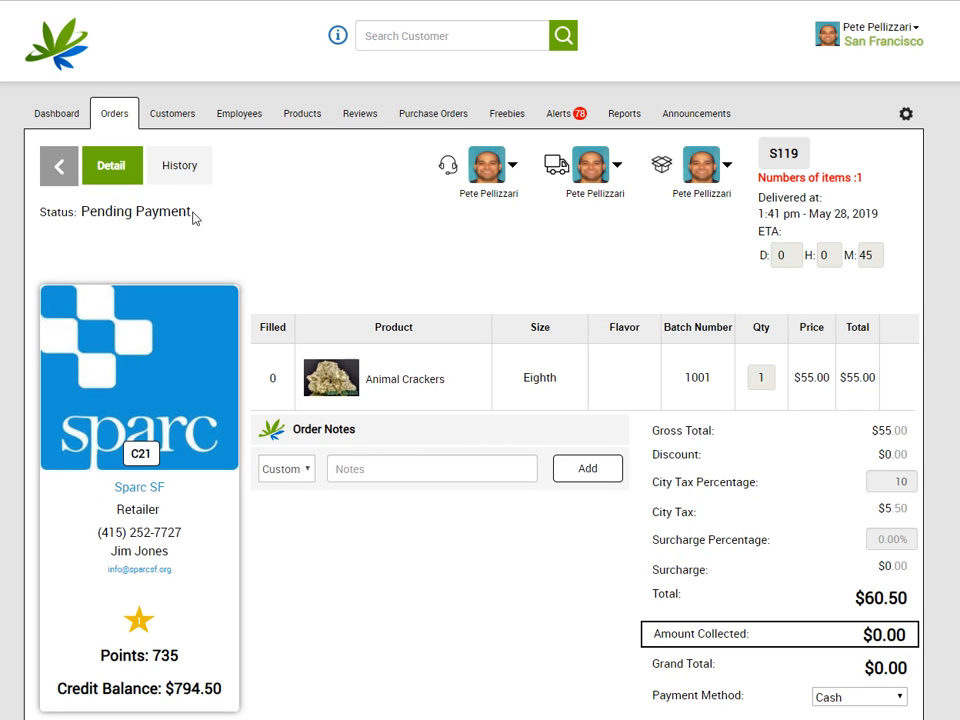
- Open the list of placed orders and check the payment status of the Sparc SF order
left_click(121, 113)
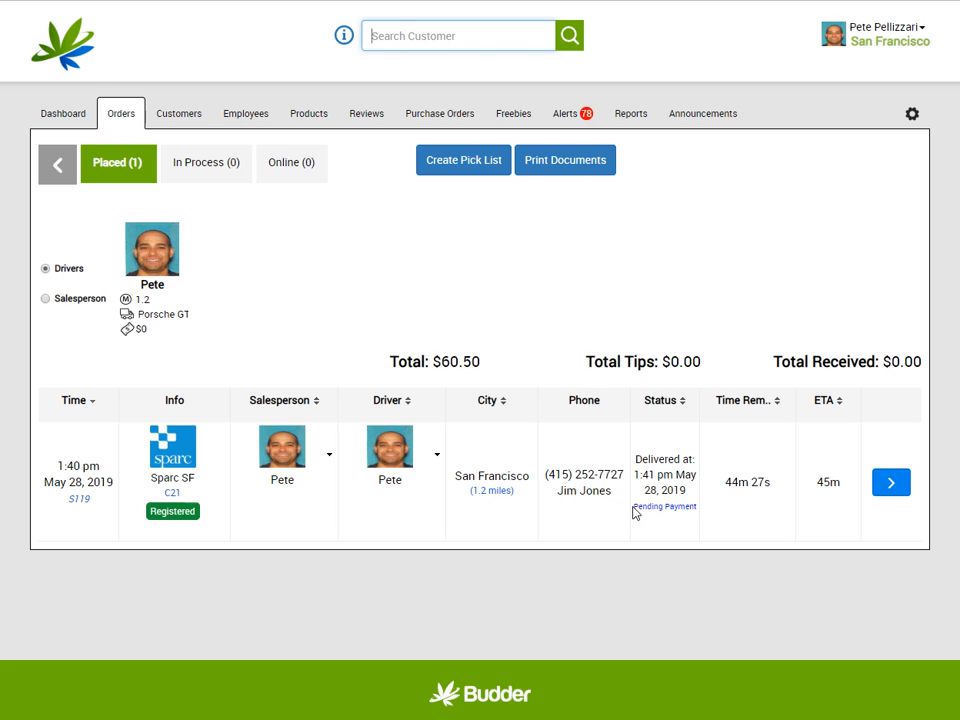
left_click_drag(633, 513, 696, 514)
left_click(628, 556)
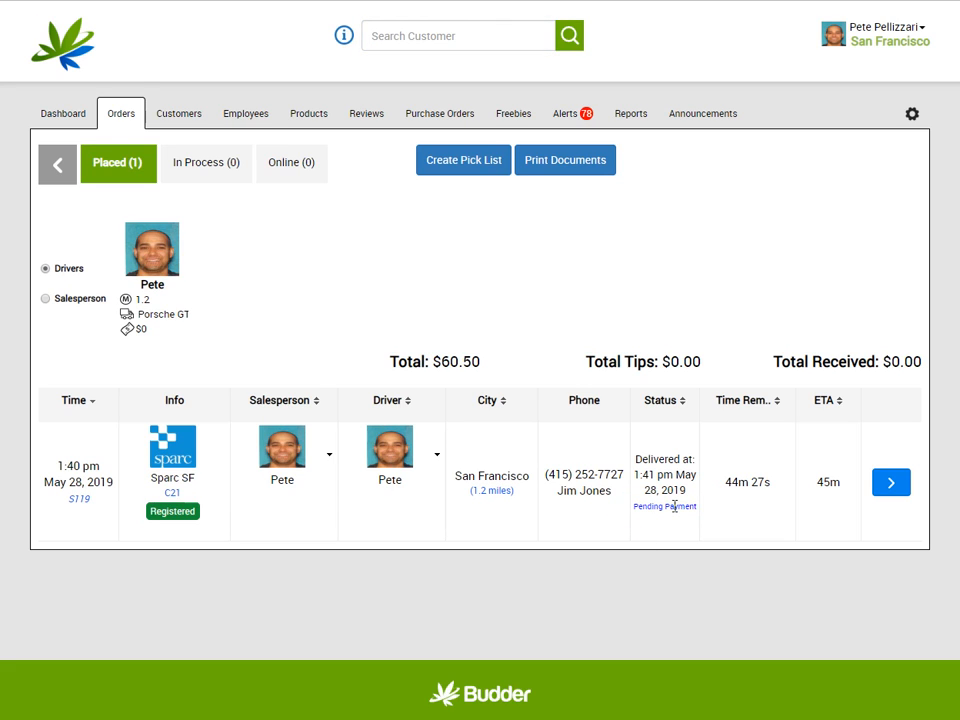
- Open the Sparc SF customer record from the order list and check its Credit Balance
left_click(190, 477)
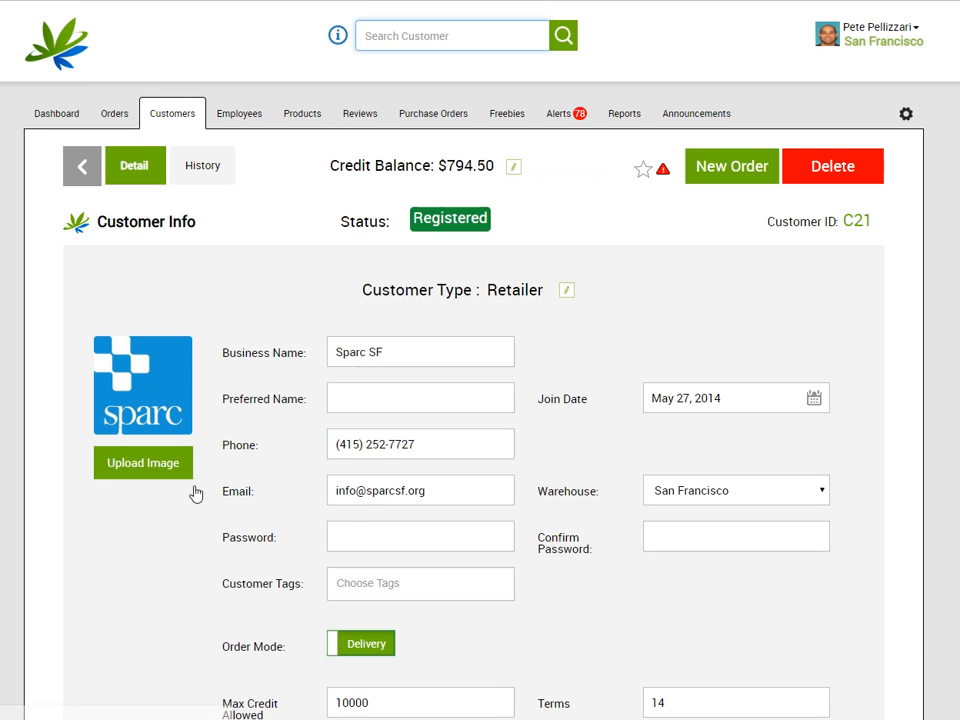
left_click(446, 163)
left_click_drag(446, 163, 508, 170)
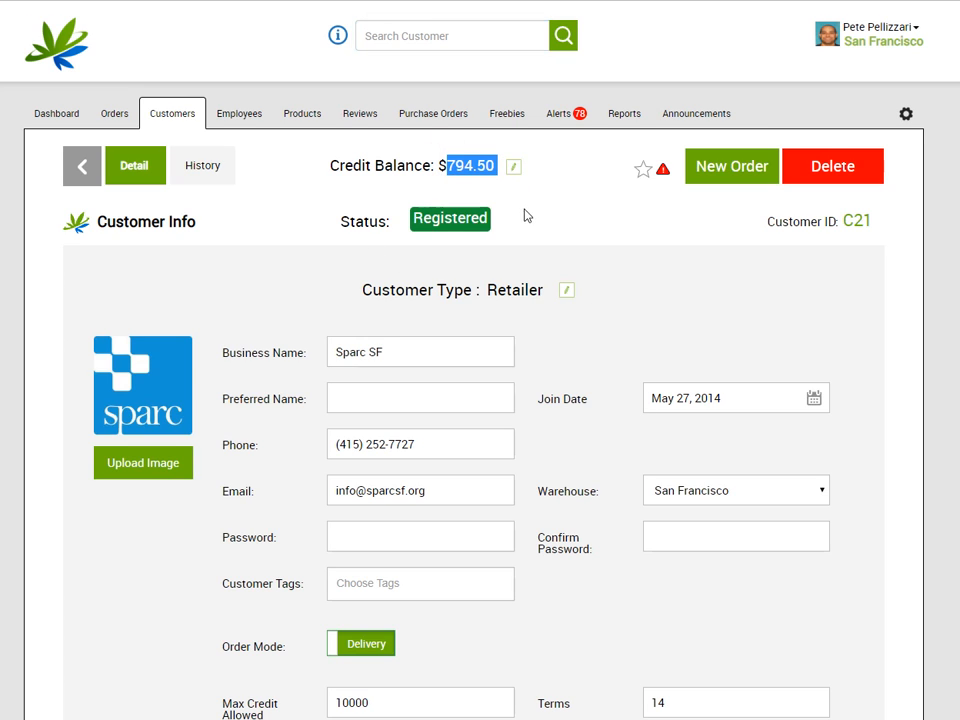
left_click(606, 262)
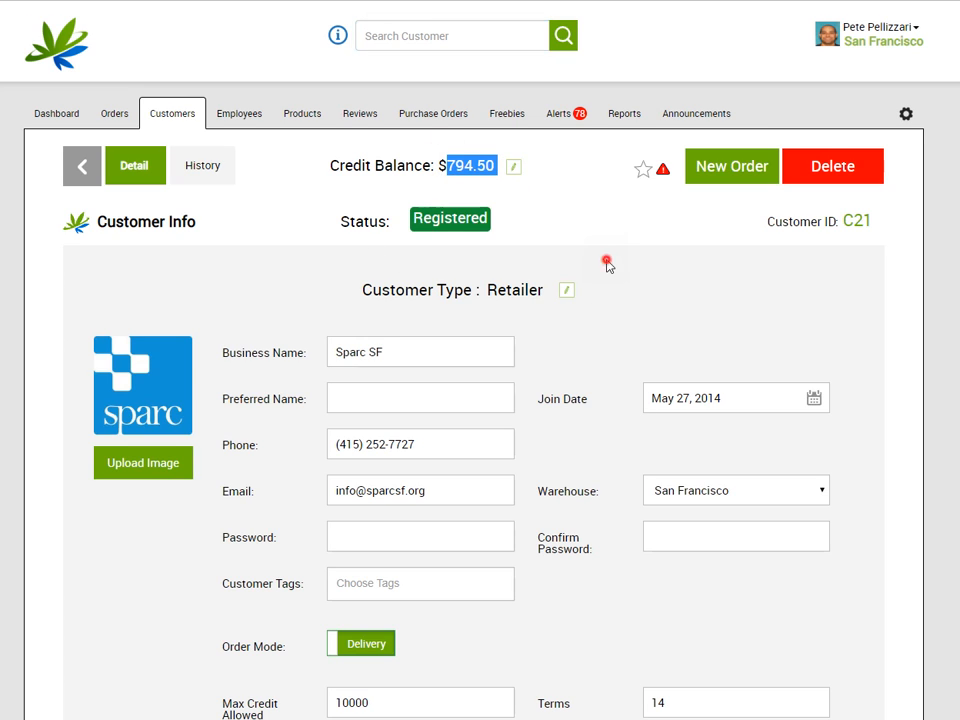
- Open the Sparc SF order history and examine the Balance, Credit Limit and Utilization
left_click(214, 170)
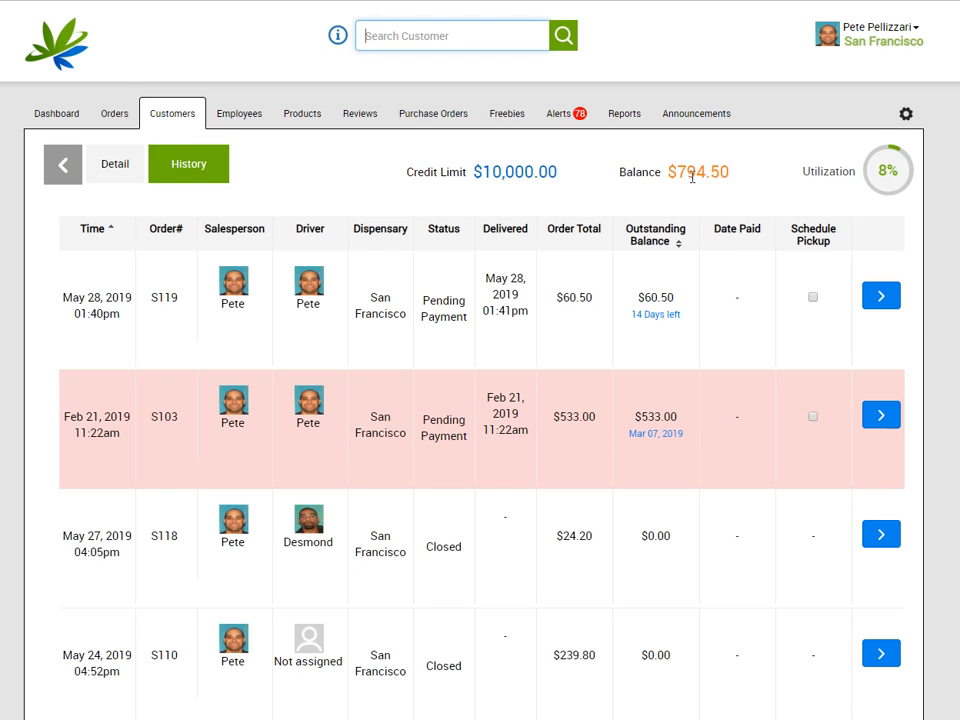
left_click_drag(679, 172, 743, 179)
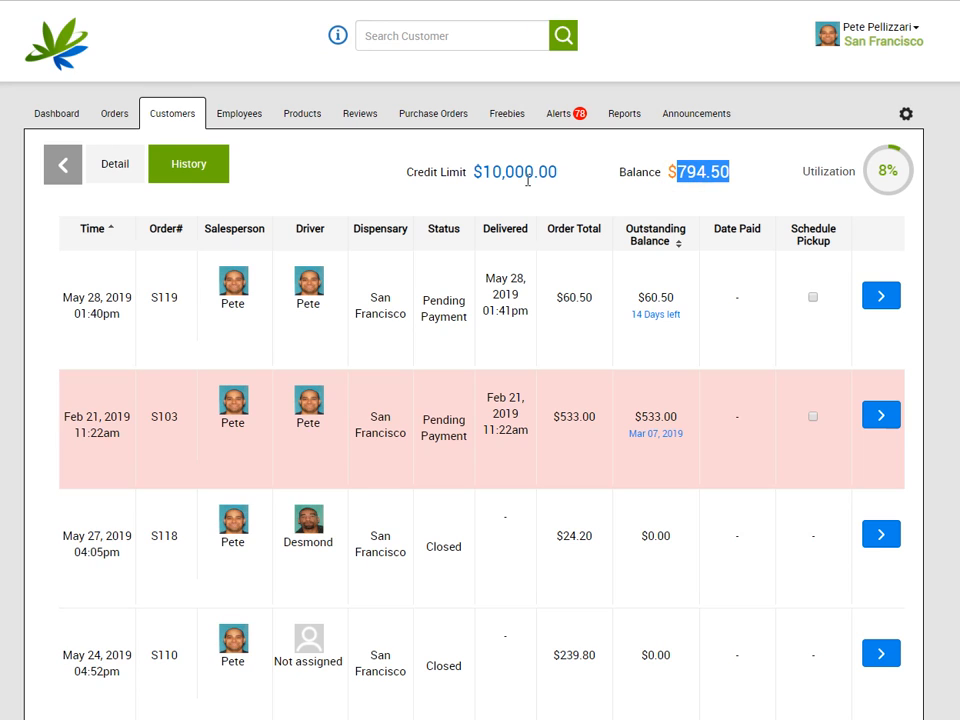
left_click_drag(482, 172, 580, 183)
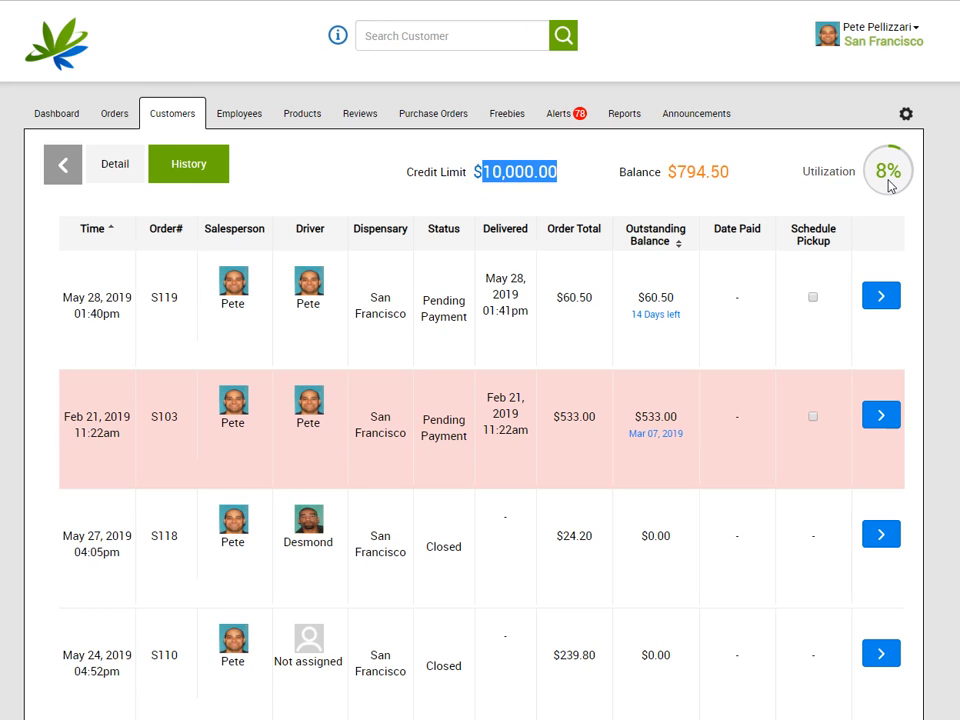
- Look through the customer's order history and compare the due date of the overdue order with the days left on the newest order
scroll(603, 708, "down", 9)
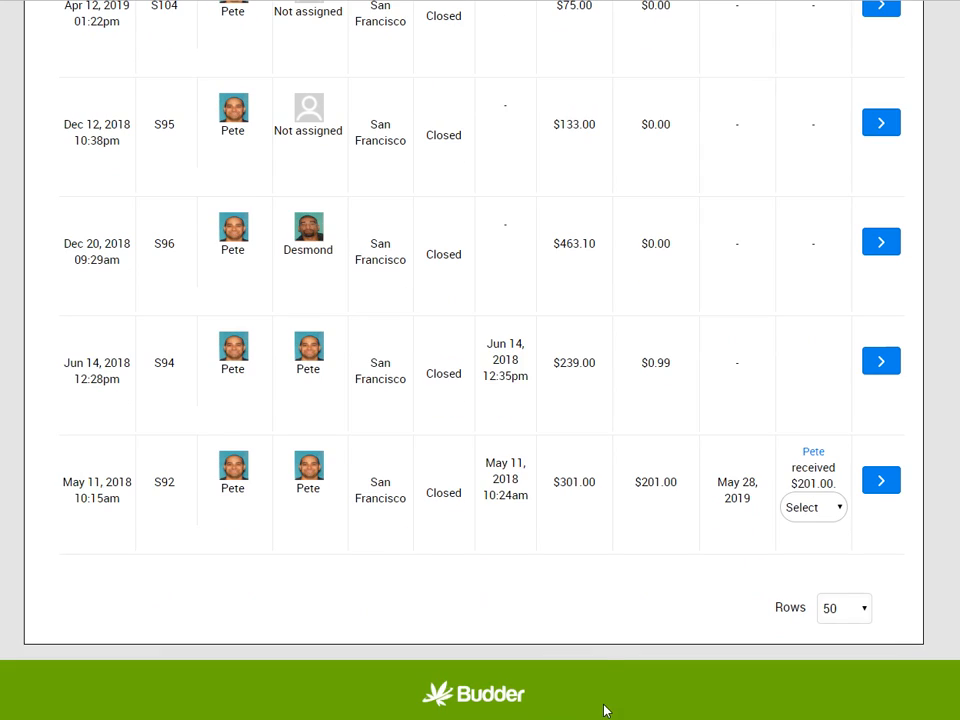
scroll(603, 708, "up", 7)
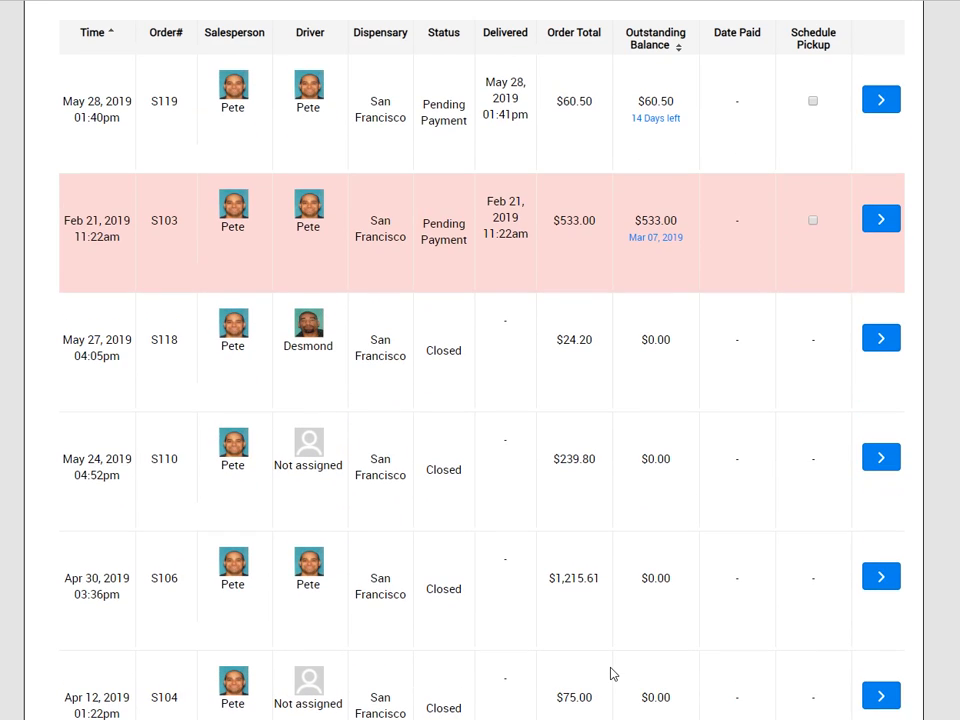
scroll(611, 675, "up", 1)
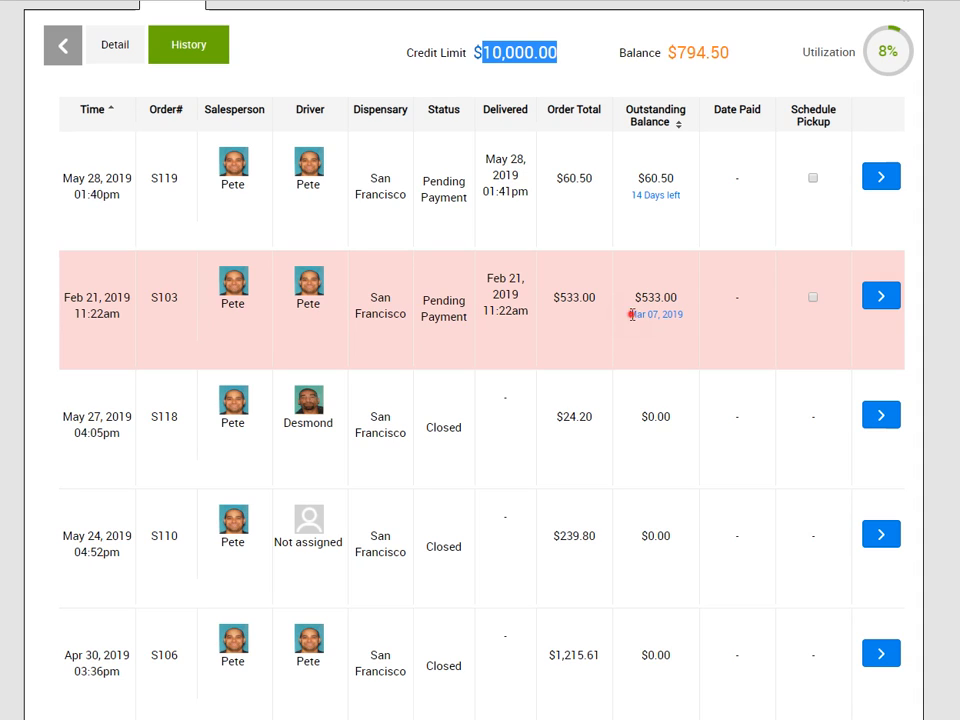
left_click_drag(631, 314, 733, 314)
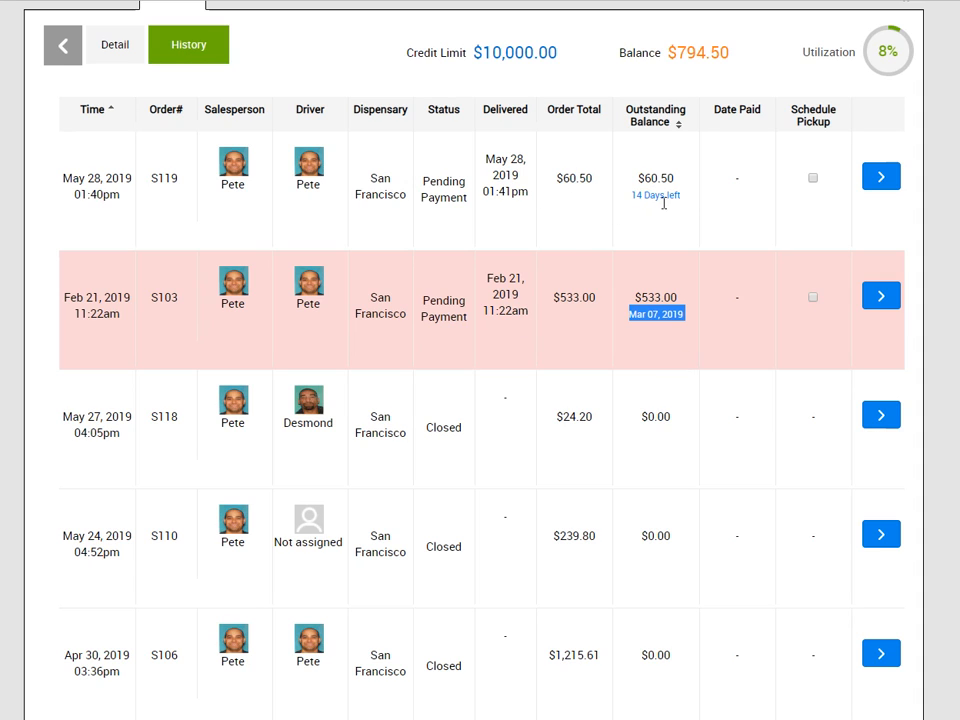
left_click_drag(688, 199, 636, 198)
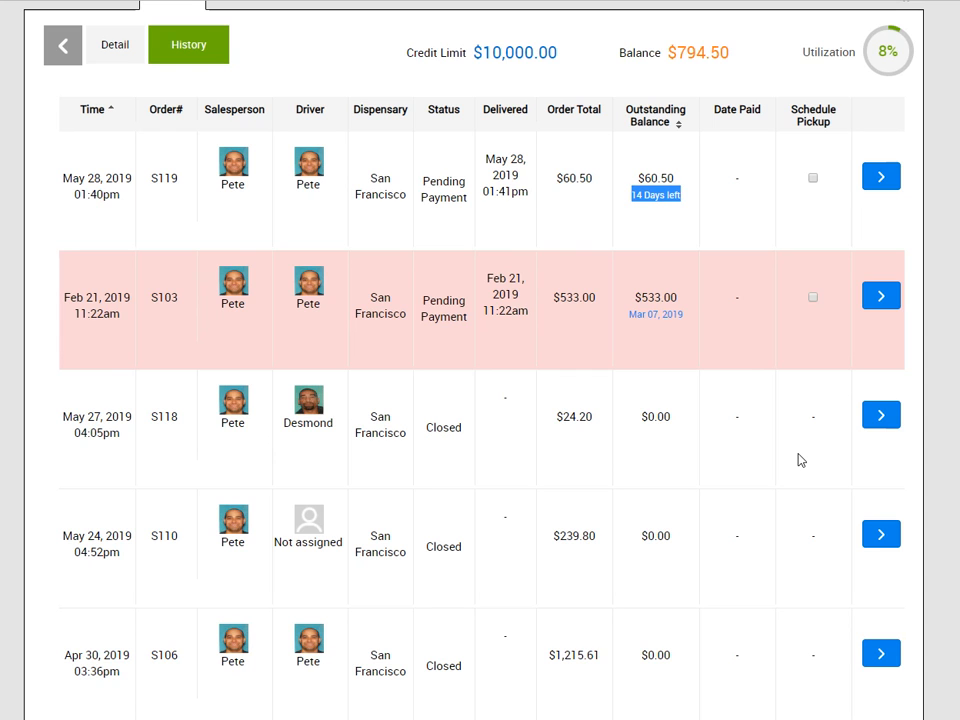
scroll(800, 460, "up", 2)
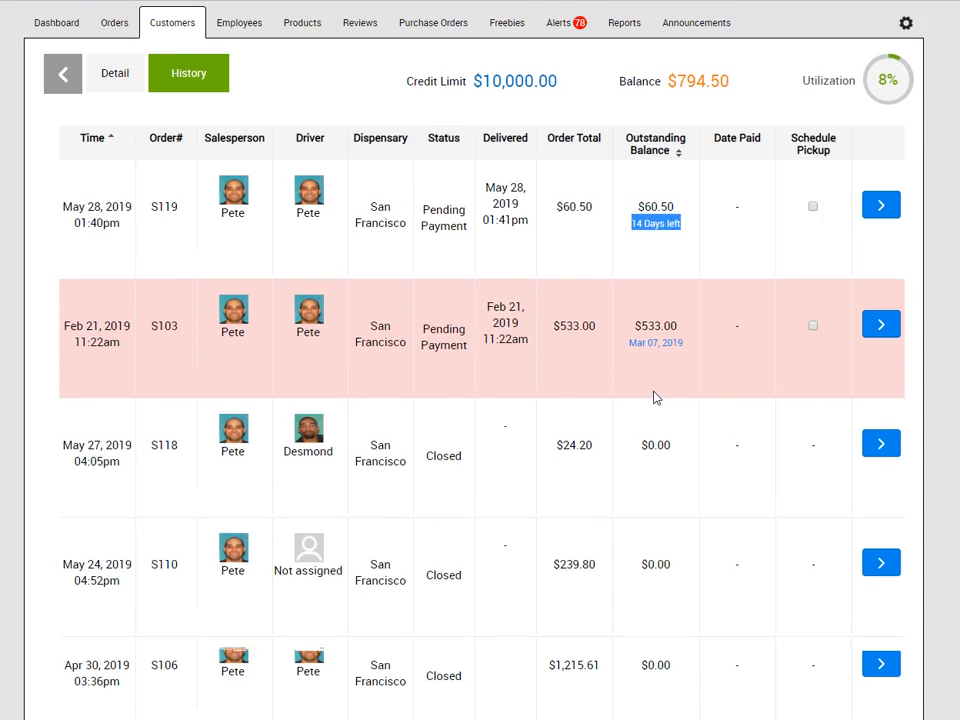
left_click(213, 160)
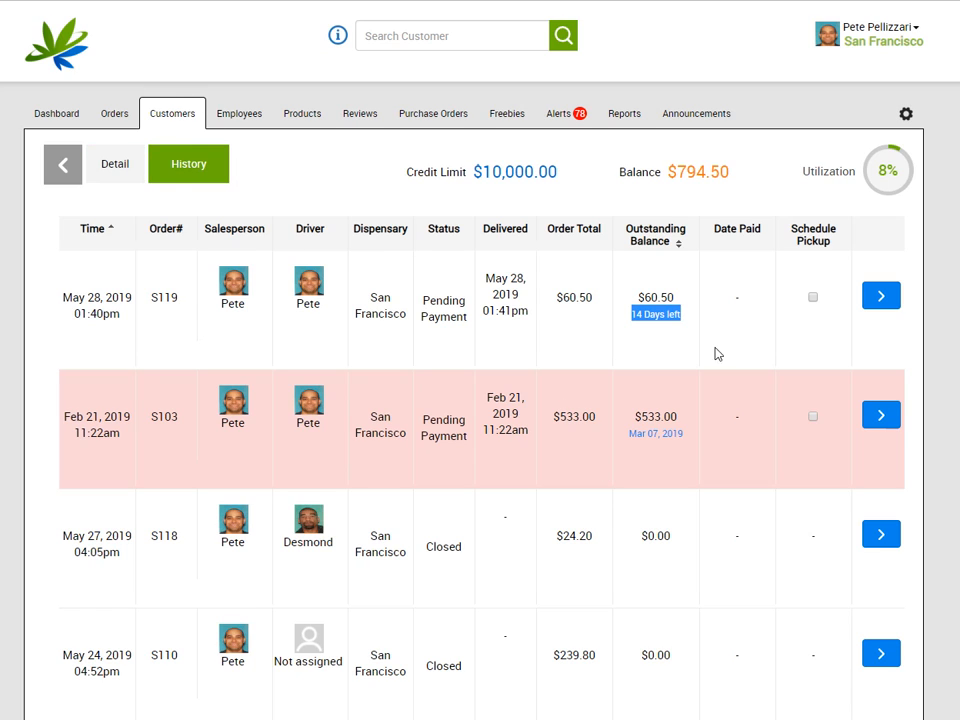
scroll(561, 568, "down", 1)
scroll(561, 568, "down", 1)
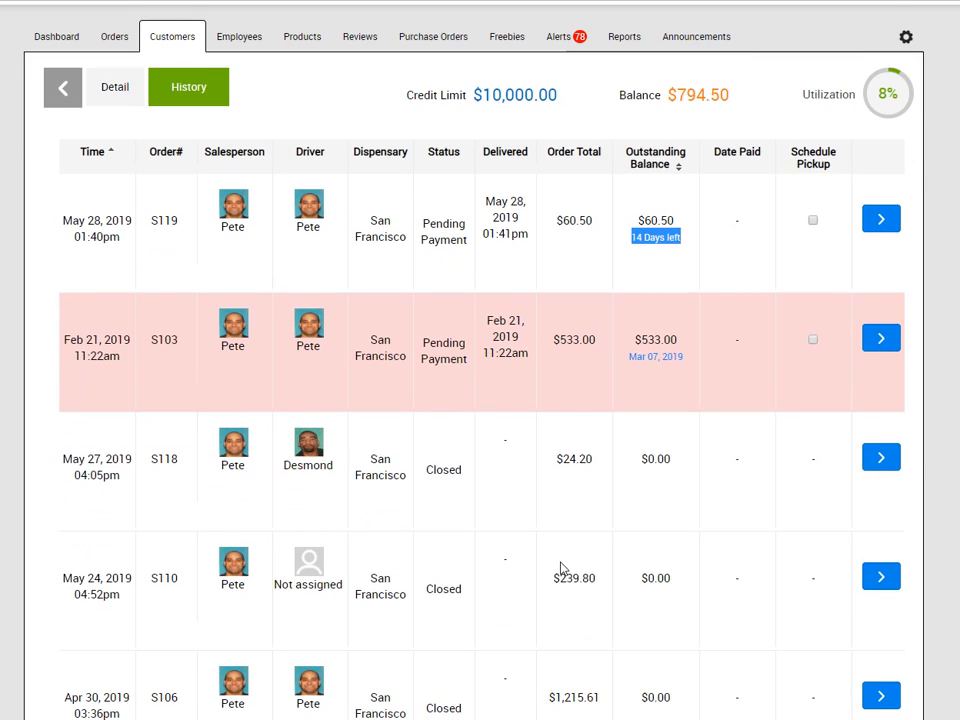
scroll(561, 568, "up", 2)
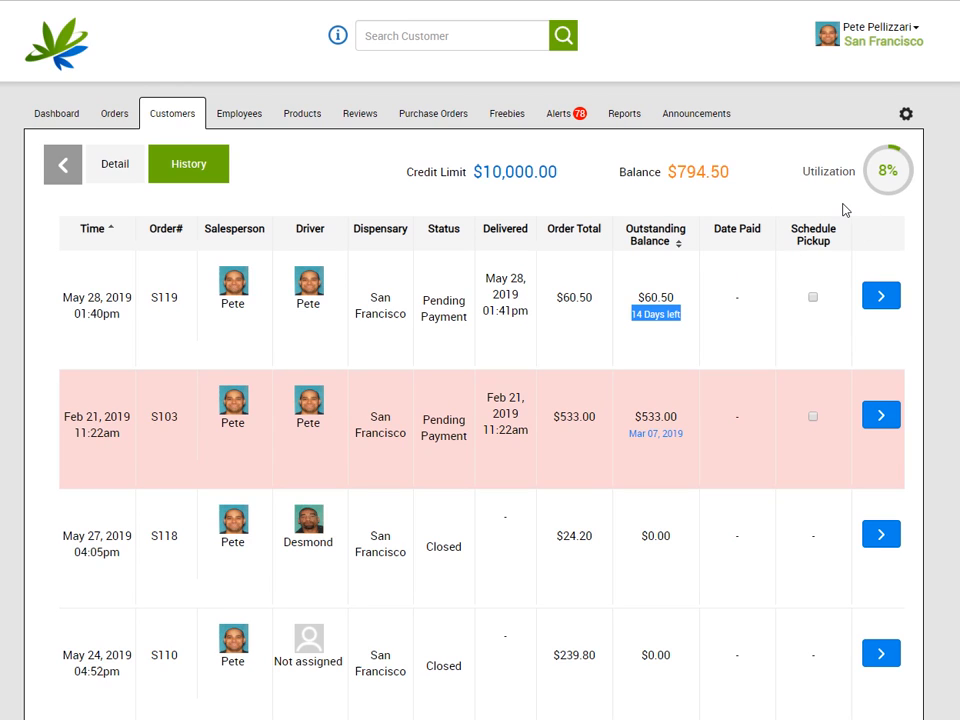
left_click(768, 307)
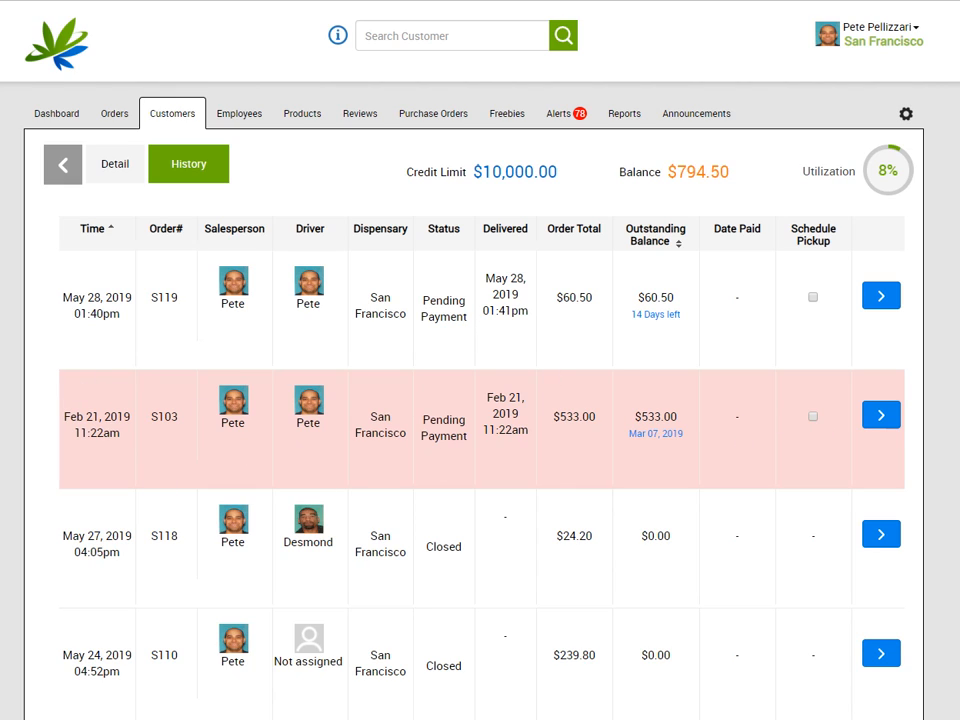
- Mark the newest order in the customer's history, outstanding at $60.50, for Schedule Pickup and check its order detail
left_click(812, 298)
left_click(882, 304)
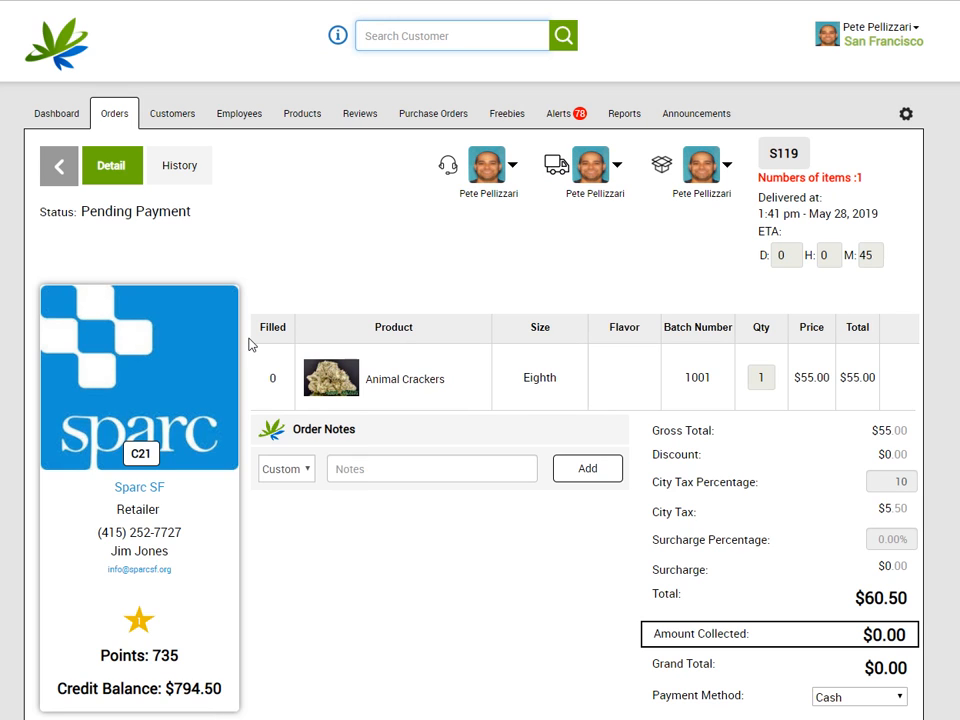
key("alt+Left")
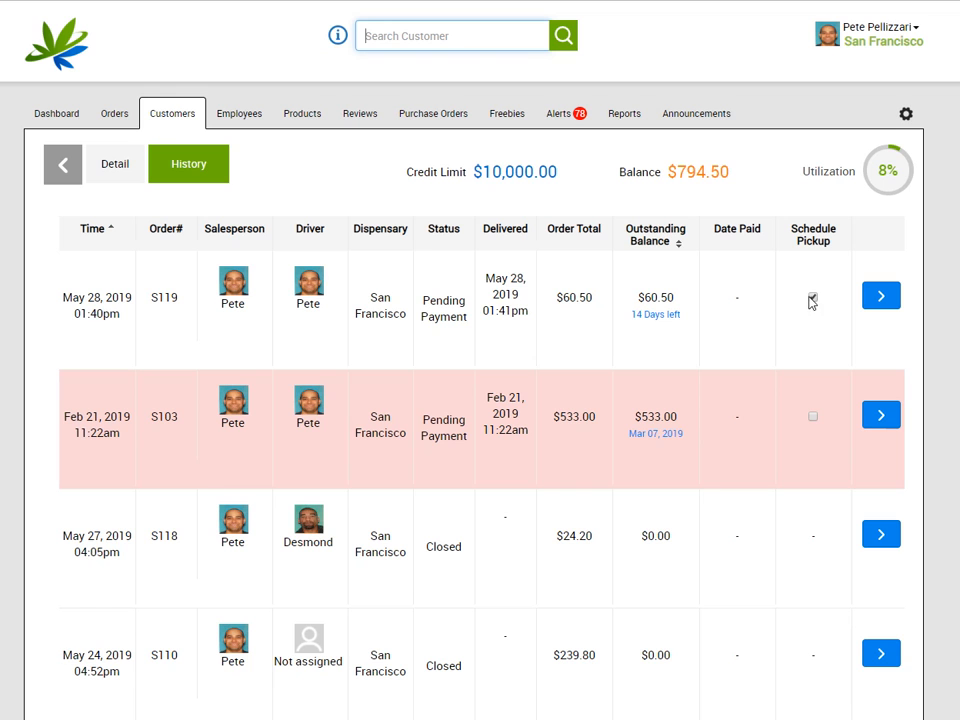
scroll(813, 300, "down", 9)
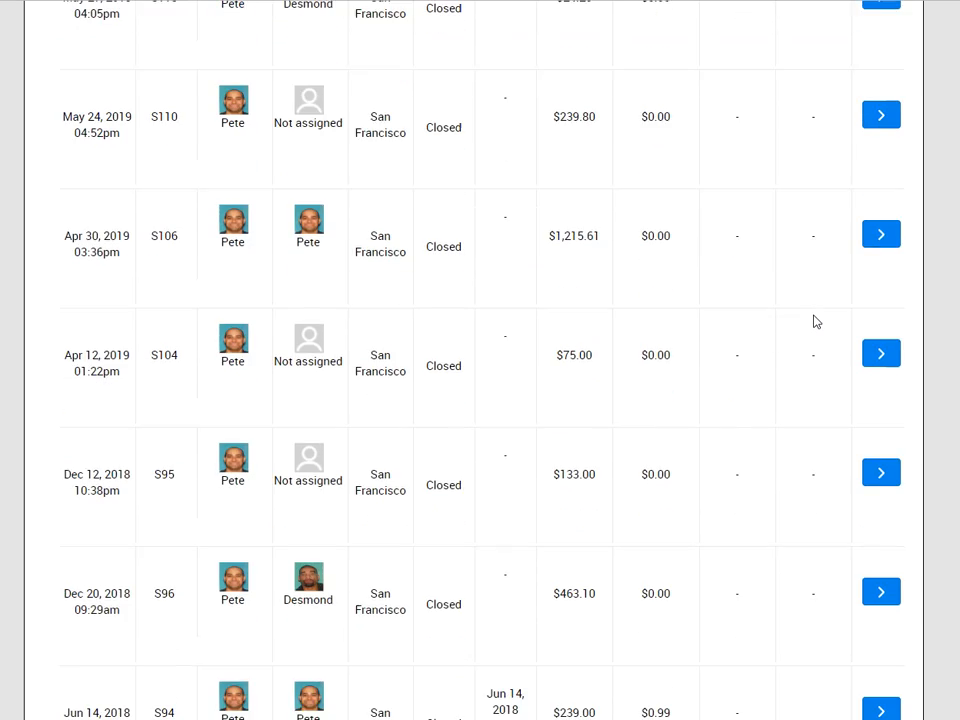
scroll(818, 320, "up", 9)
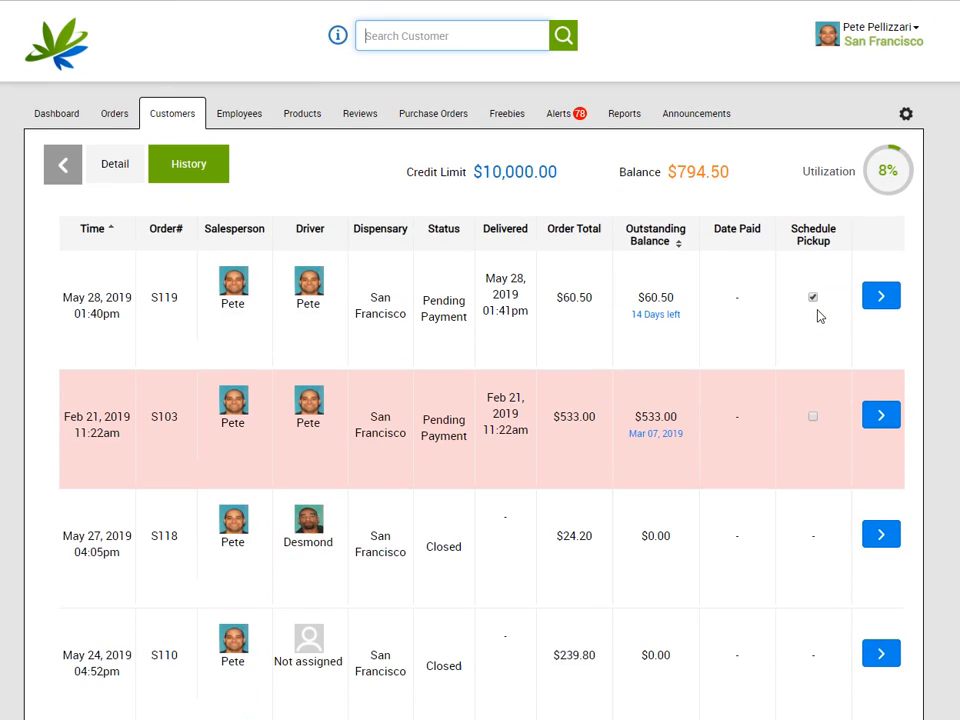
left_click(814, 301)
scroll(806, 330, "down", 9)
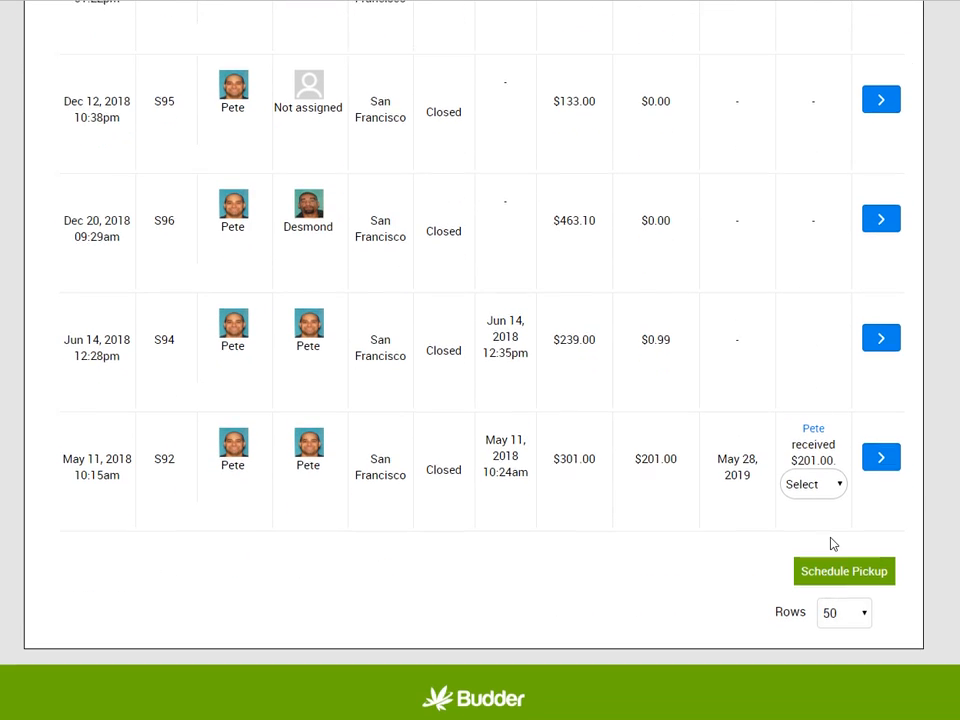
scroll(840, 450, "up", 9)
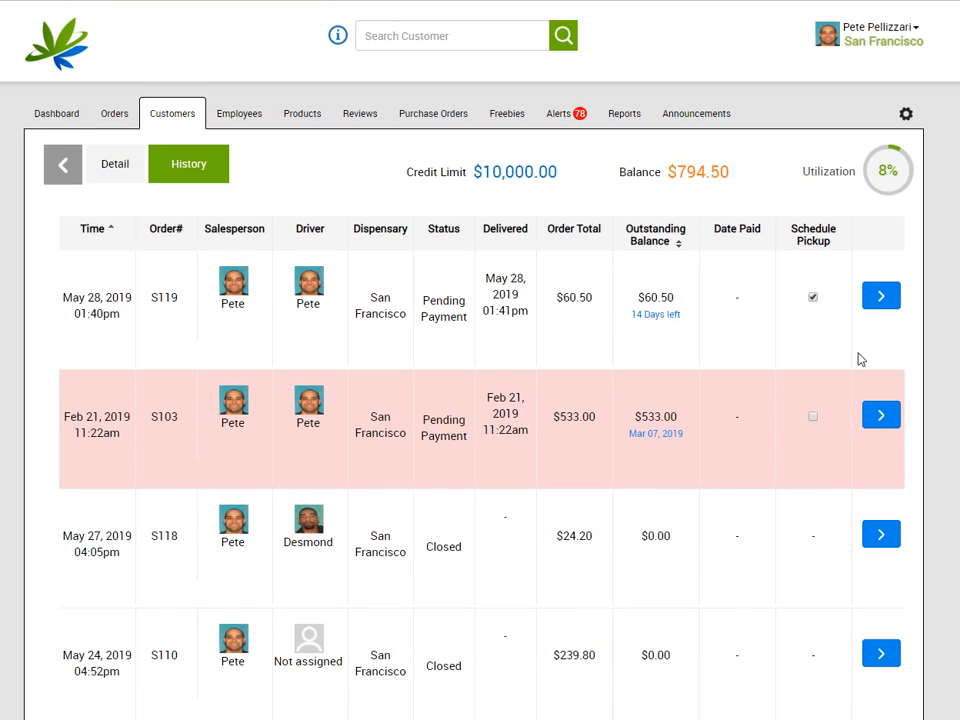
- Also mark the overdue $533.00 order from Feb 21, 2019 for Schedule Pickup
left_click(813, 416)
scroll(800, 330, "down", 3)
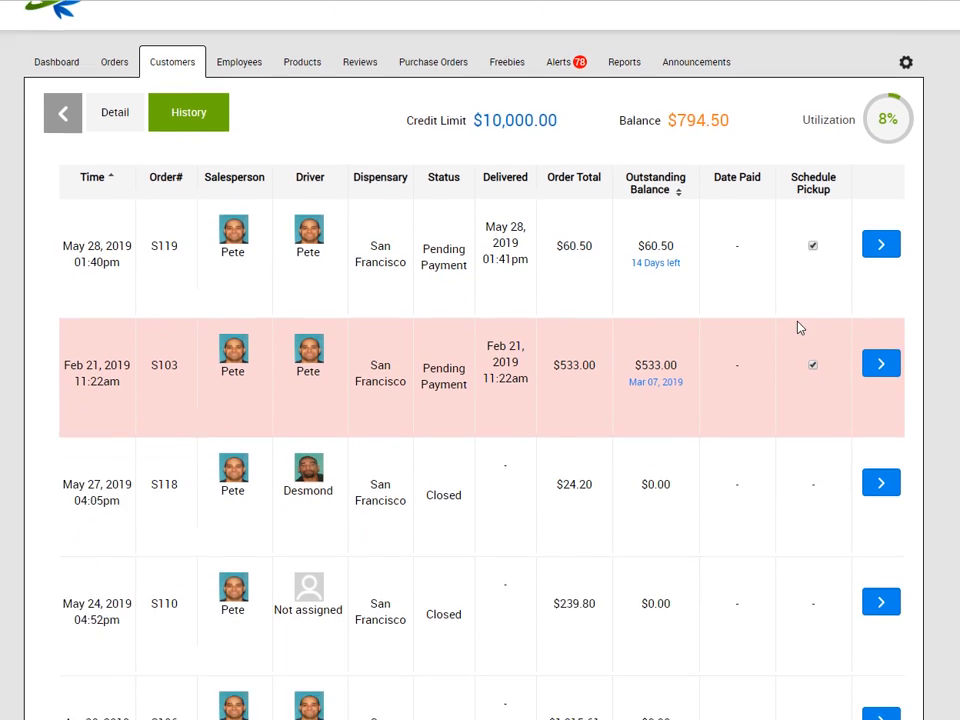
scroll(805, 315, "up", 3)
scroll(820, 437, "down", 9)
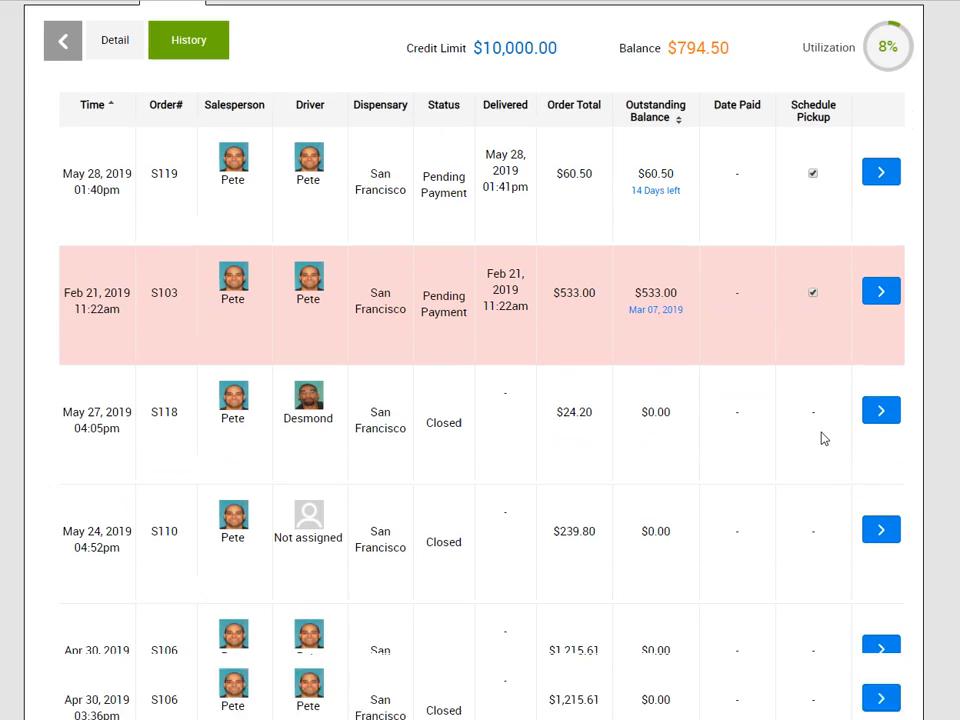
scroll(833, 535, "up", 9)
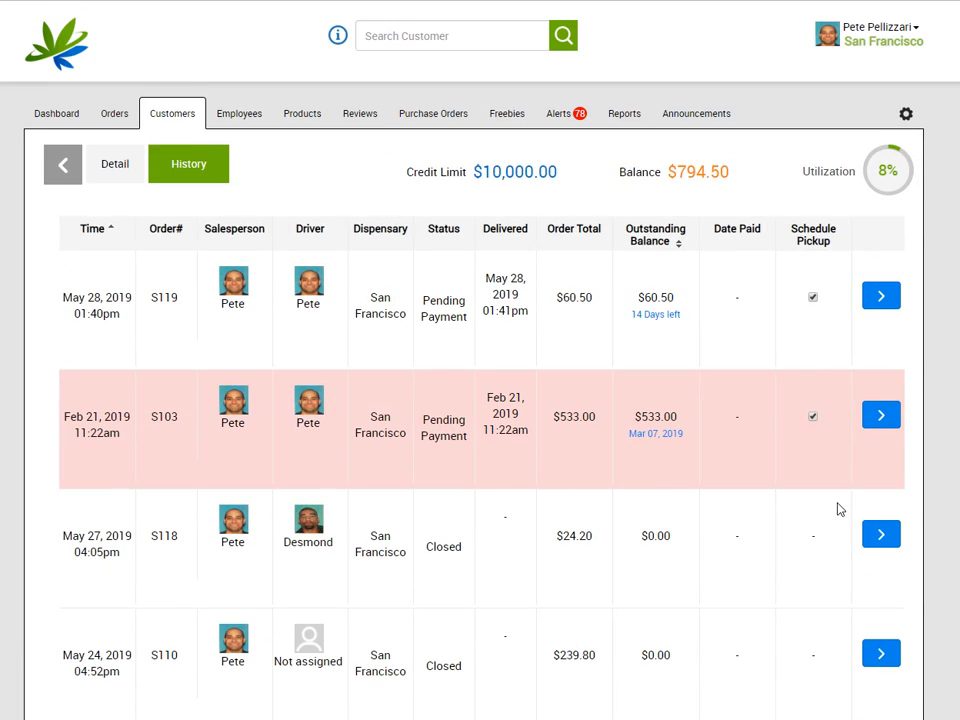
- Look over the order detail of the $60.50 order and return to the customer's order history
left_click(876, 302)
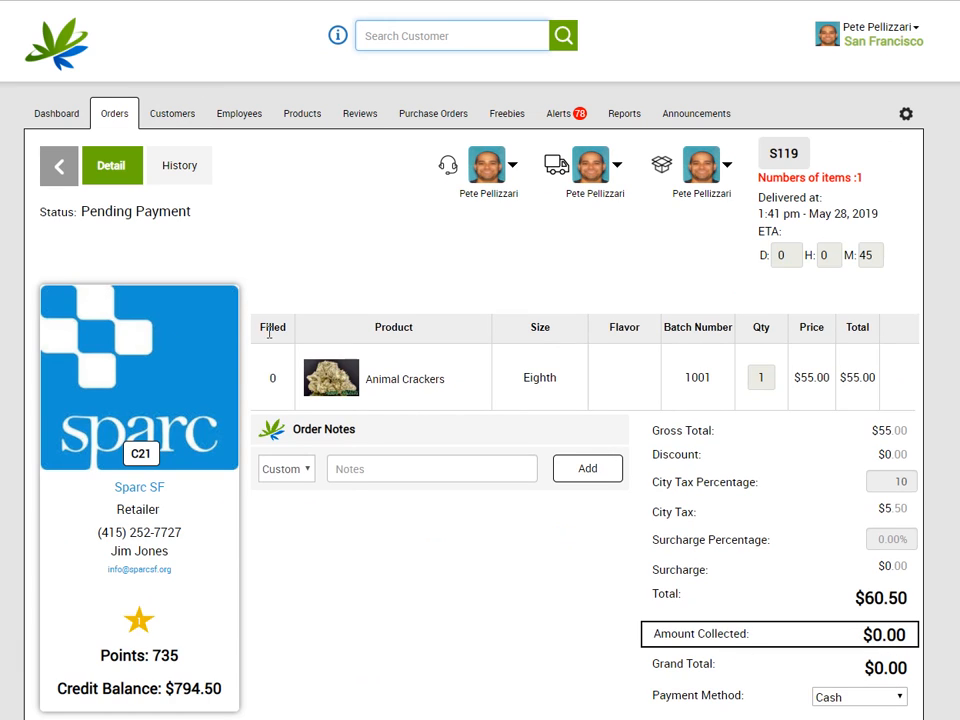
scroll(481, 630, "down", 6)
scroll(514, 527, "up", 6)
key("alt+Left")
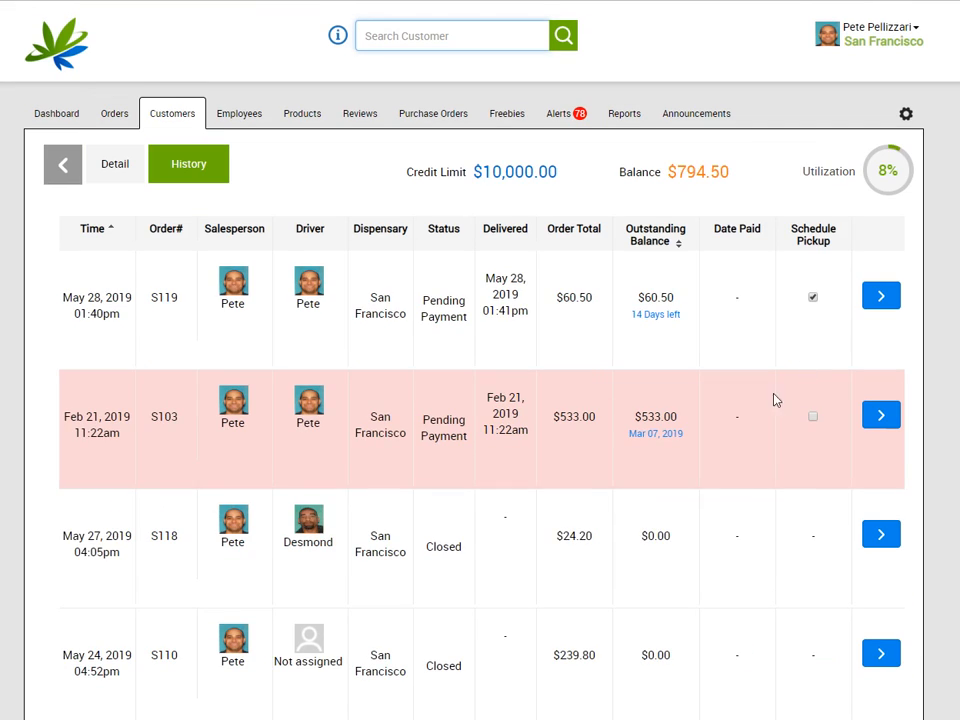
- Schedule a payment pickup for only the $60.50 order from May 28, 2019
left_click(812, 297)
scroll(860, 440, "down", 10)
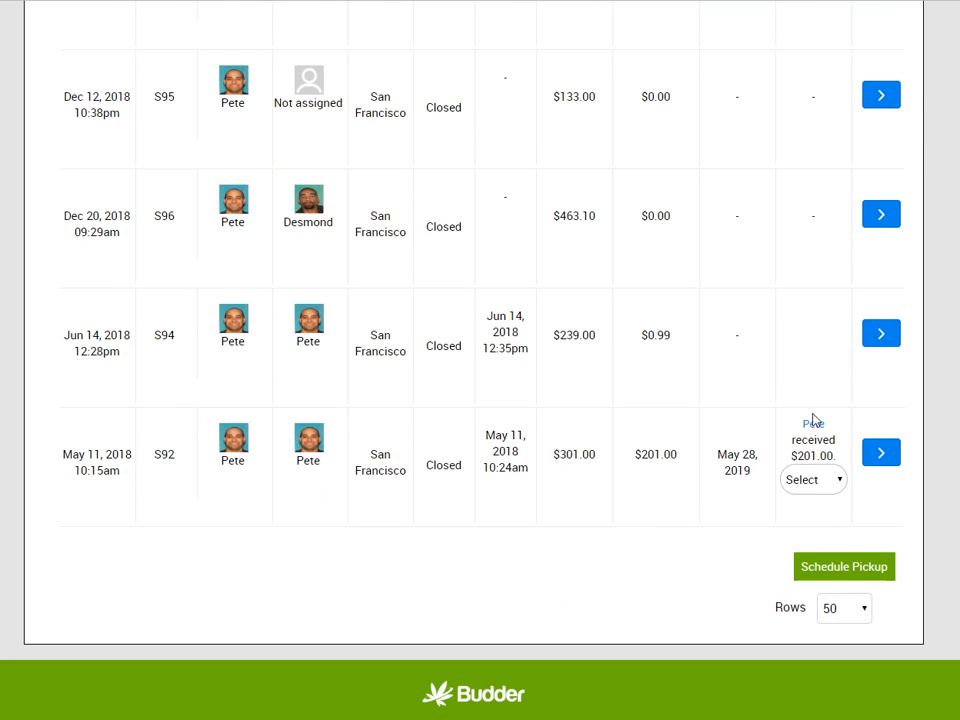
scroll(812, 419, "up", 10)
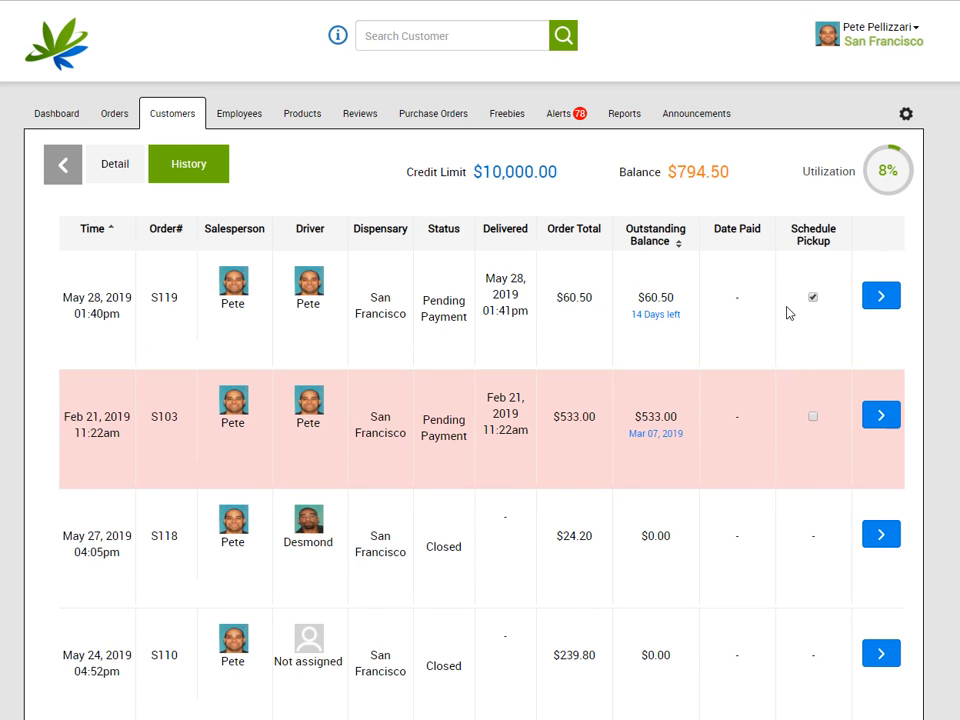
scroll(789, 313, "down", 10)
left_click(834, 568)
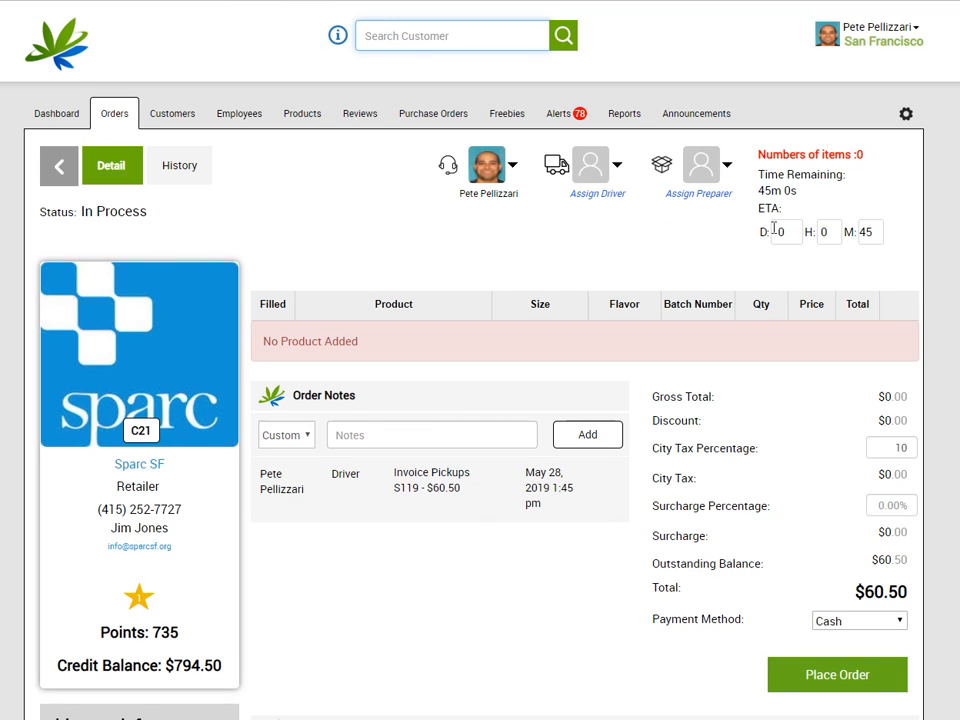
- Assign the same employee as the salesperson as driver, check the invoice pickup note, and place the order with Cash payment
left_click(618, 166)
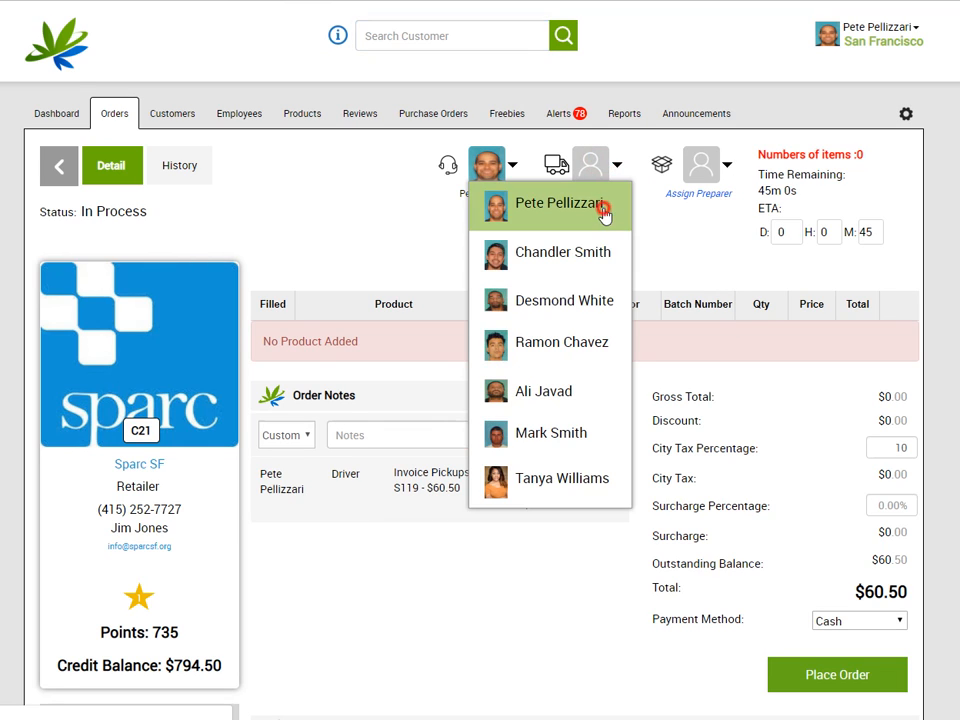
left_click(606, 210)
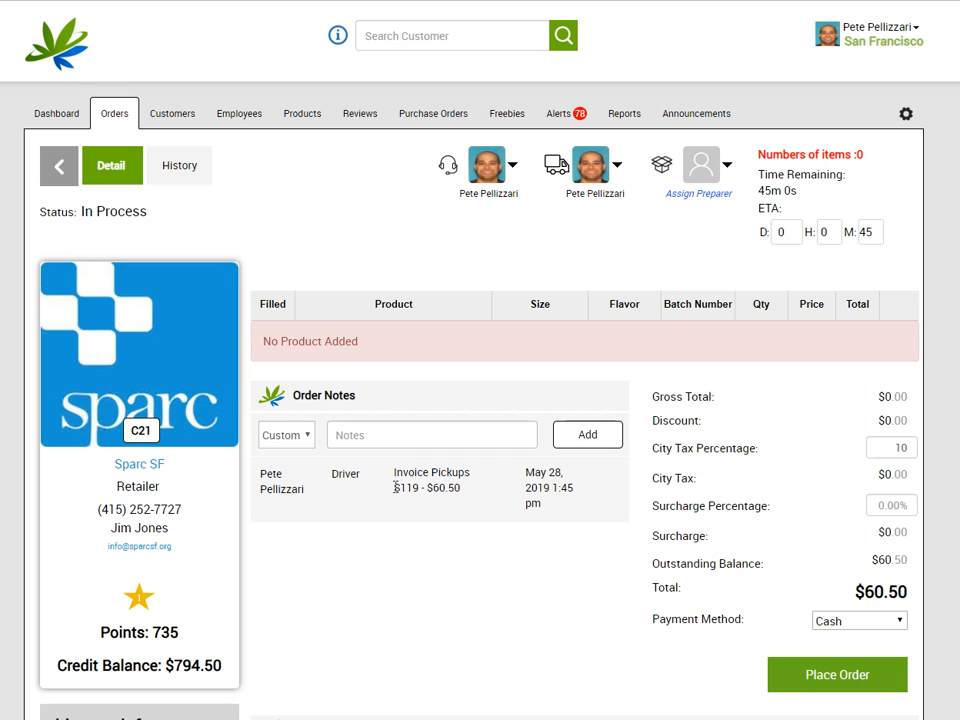
left_click_drag(395, 487, 471, 492)
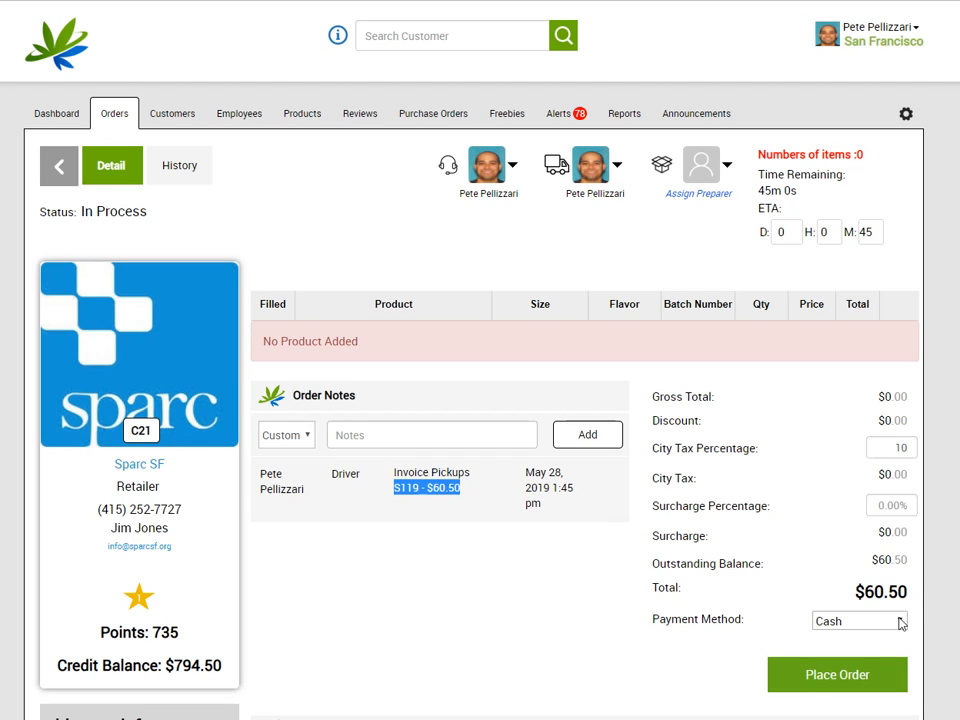
left_click(816, 684)
scroll(703, 612, "down", 3)
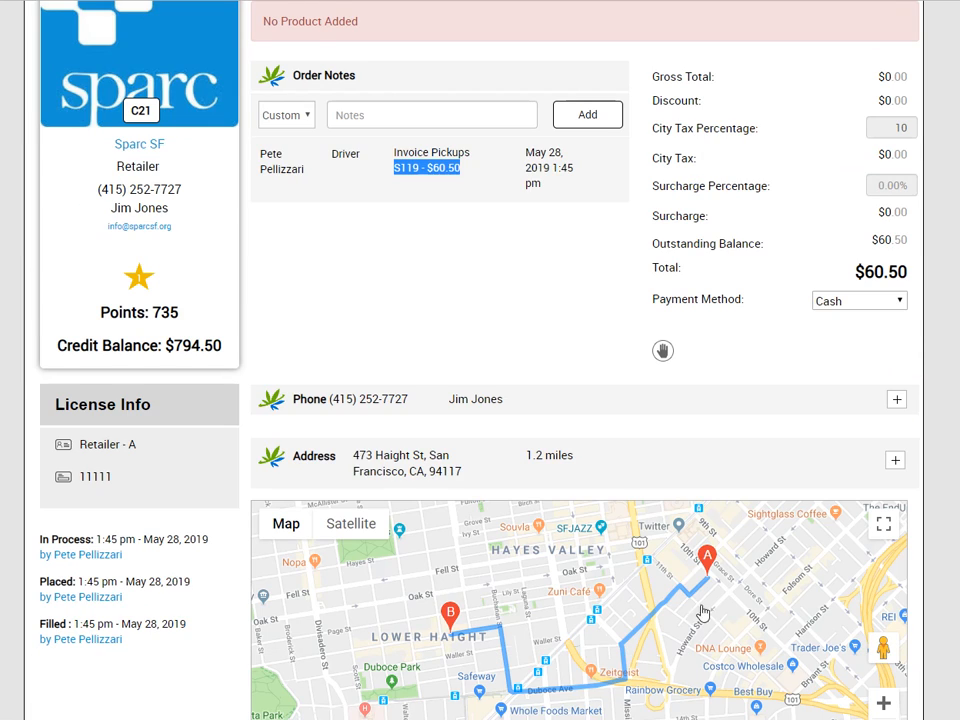
scroll(680, 595, "up", 3)
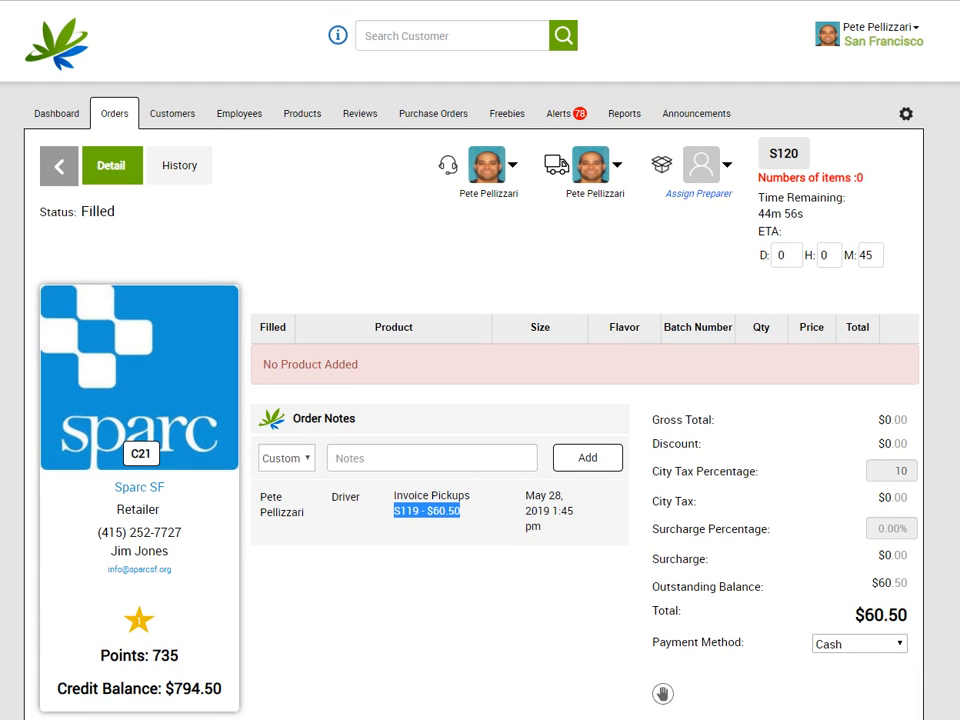
- Open the driver detail page of the pickup order and try to mark it En Route
type("driver/detail?oid=5ced9dd1f19a4876db1f4cb2")
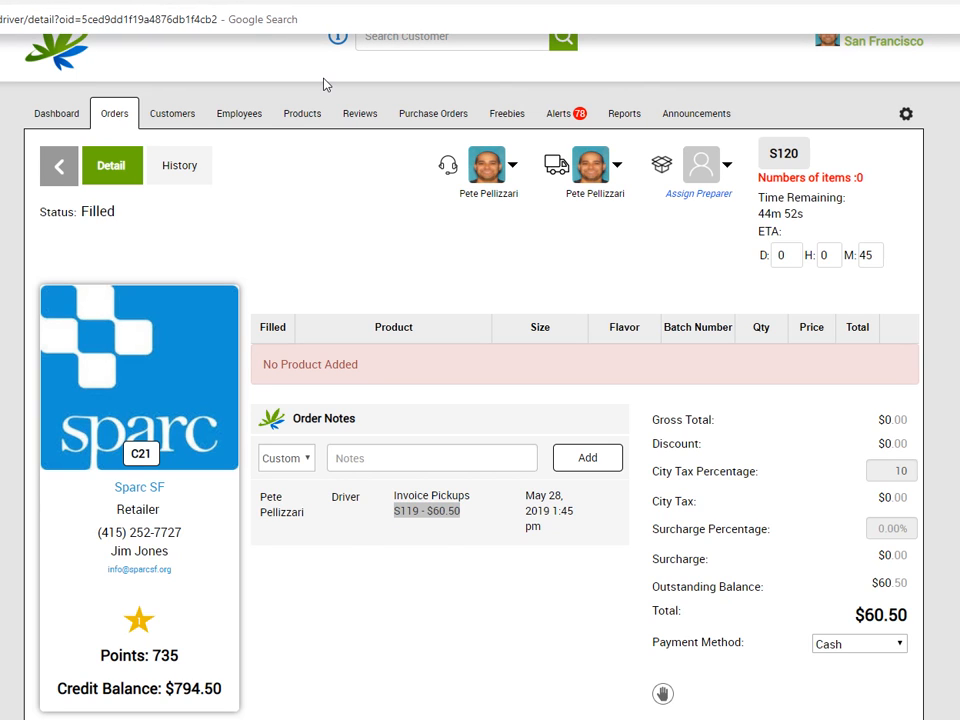
key("Return")
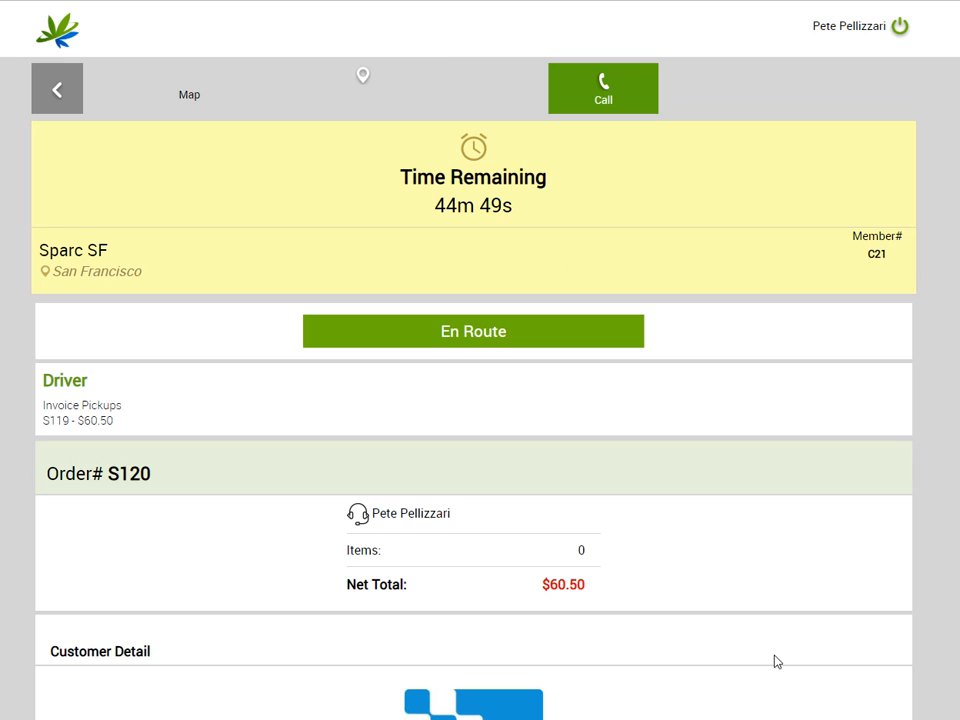
scroll(574, 281, "down", 2)
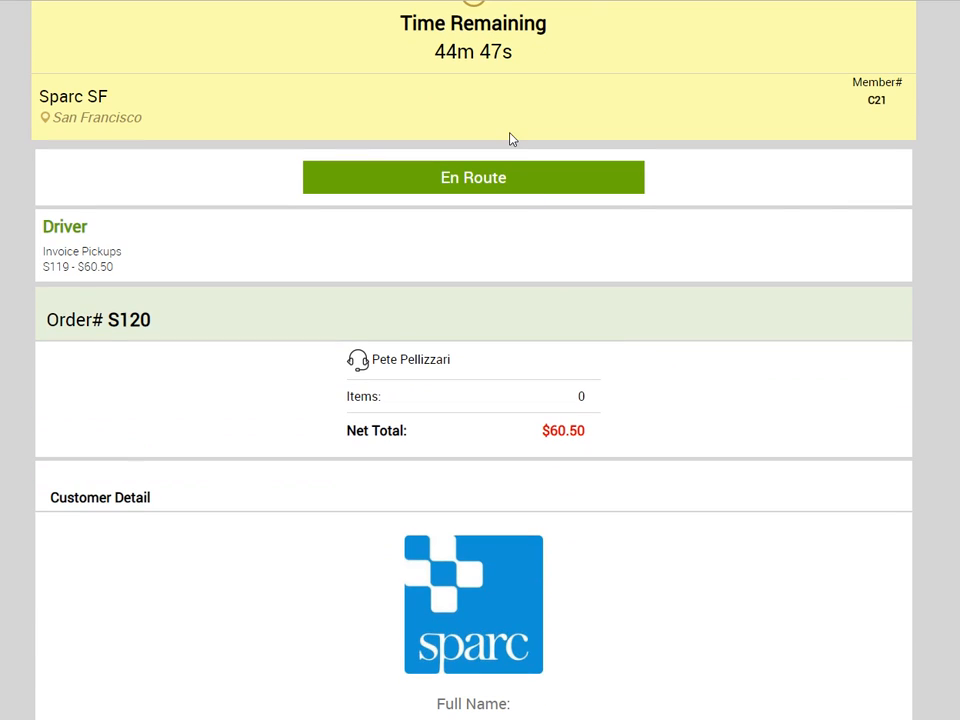
left_click(514, 178)
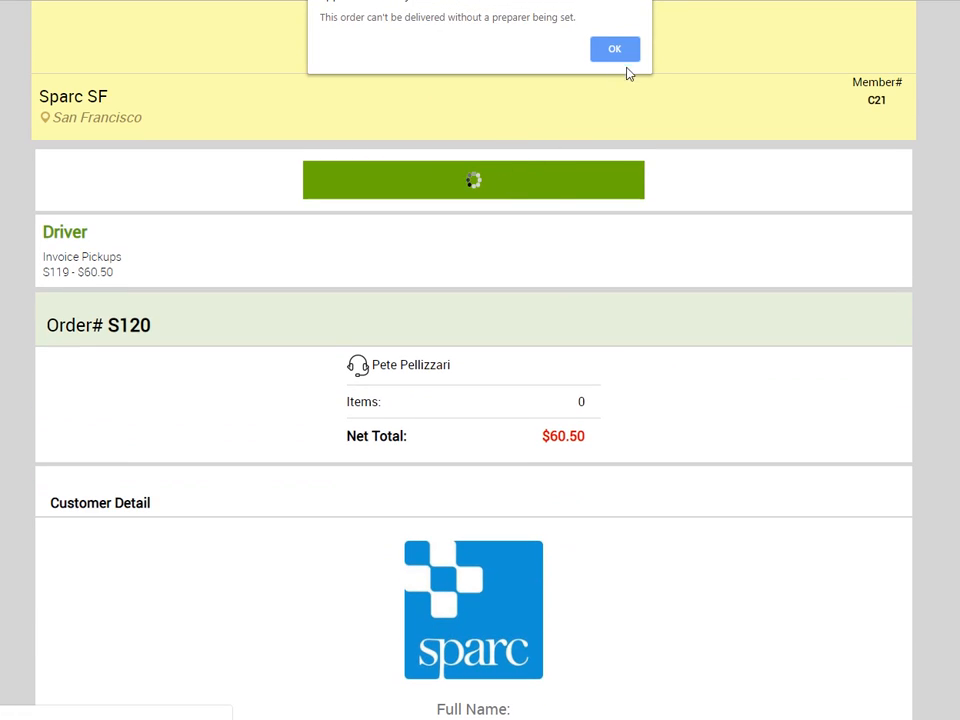
left_click(609, 53)
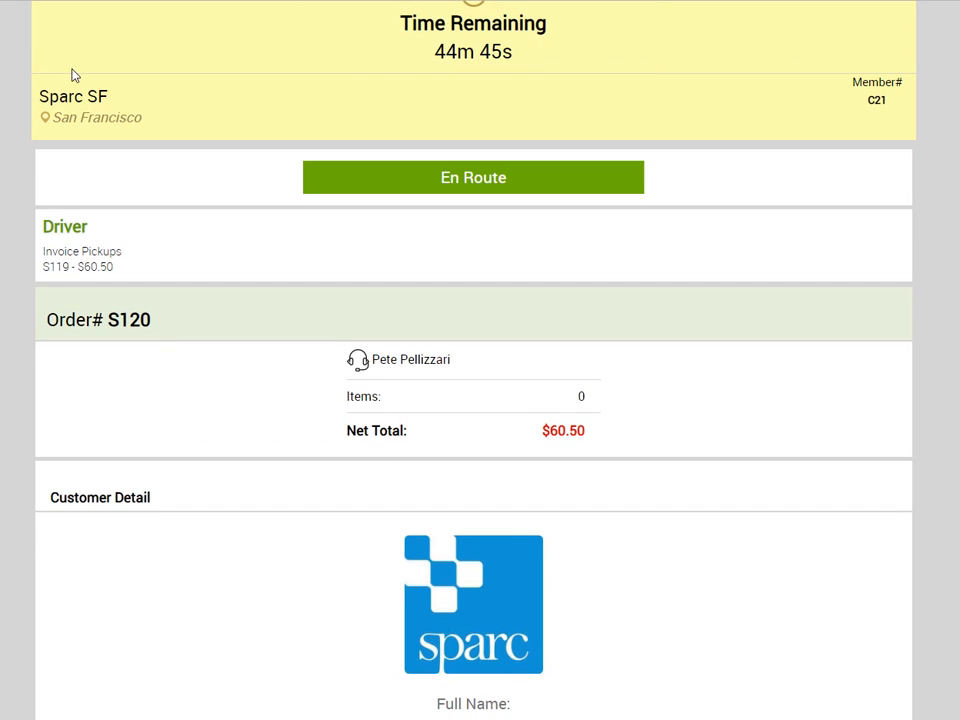
scroll(72, 75, "up", 2)
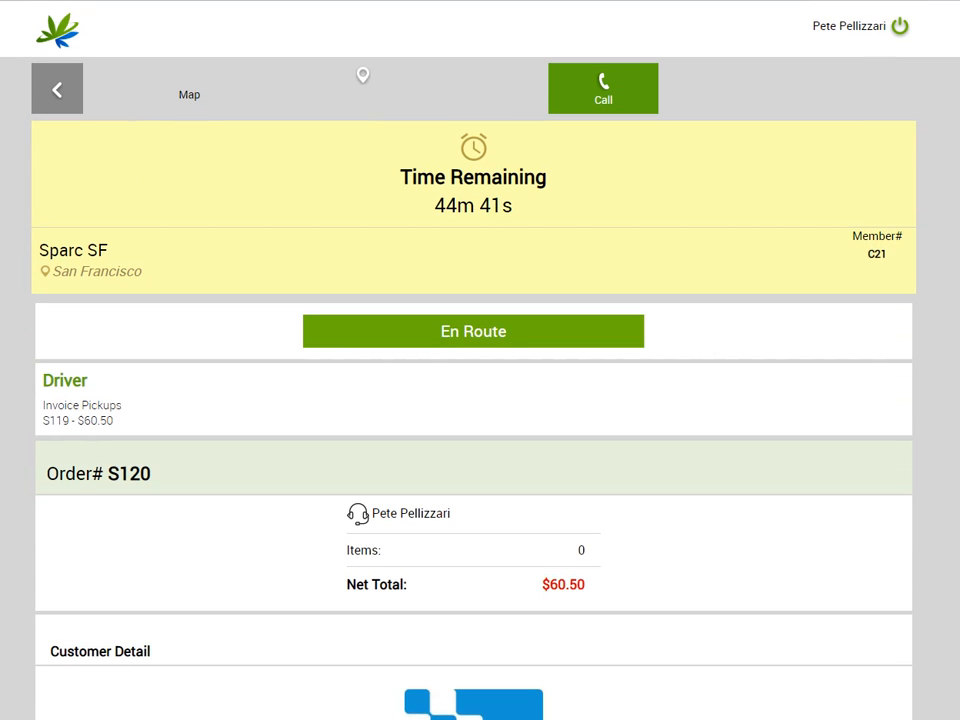
- Return to the pickup order's detail page and assign the same employee as the driver as preparer
left_click(28, 1)
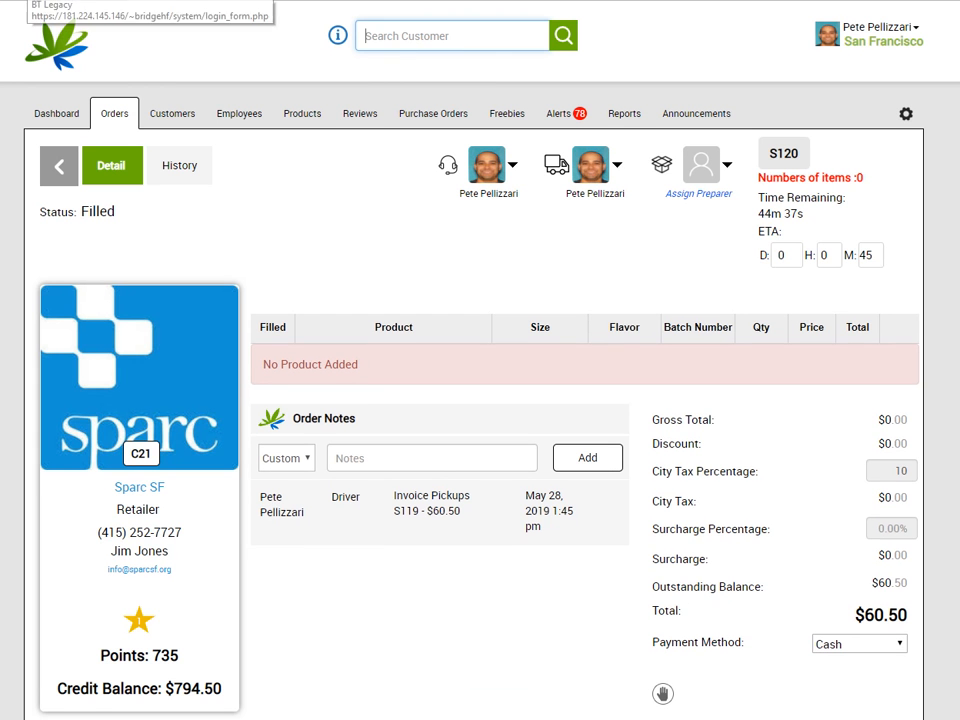
left_click(700, 163)
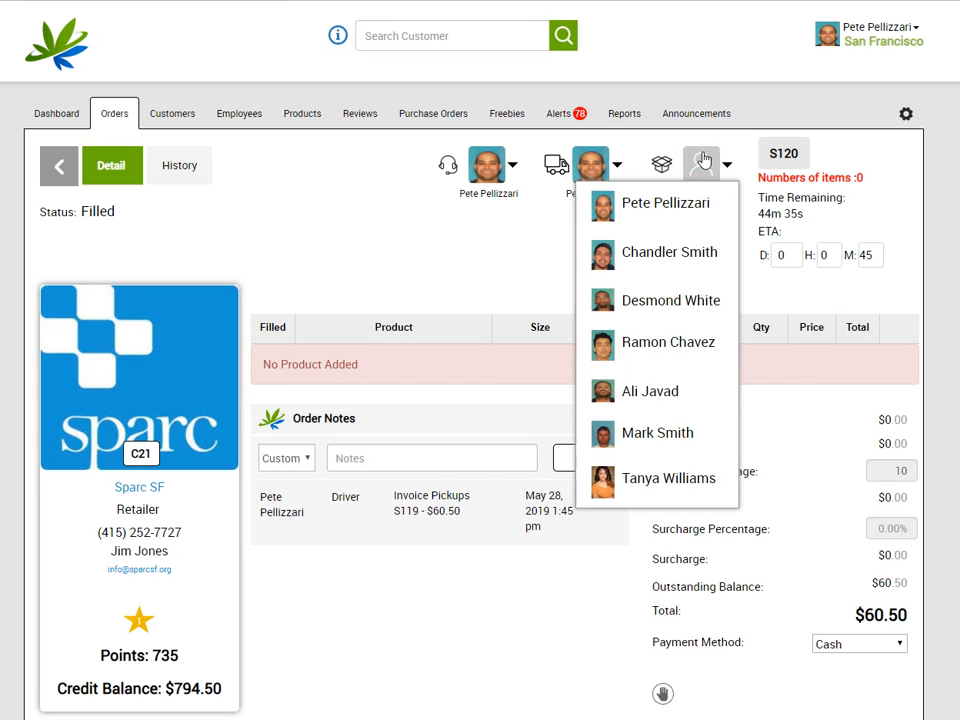
left_click(687, 206)
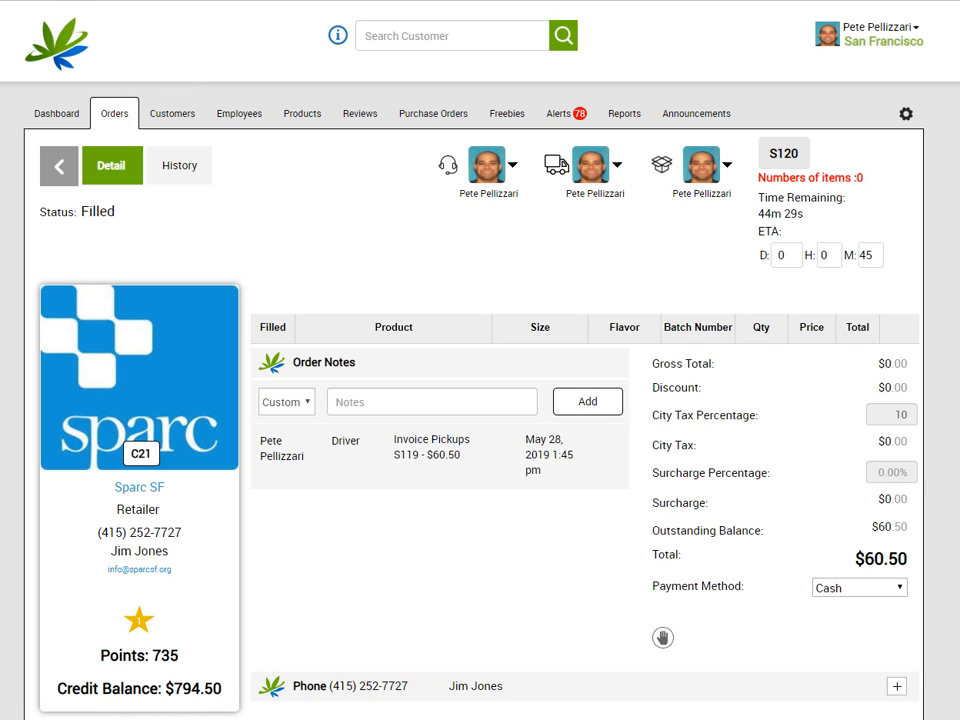
- Reopen the driver detail page of the pickup order, mark it En Route, and go to the After Delivery section
type("driver")
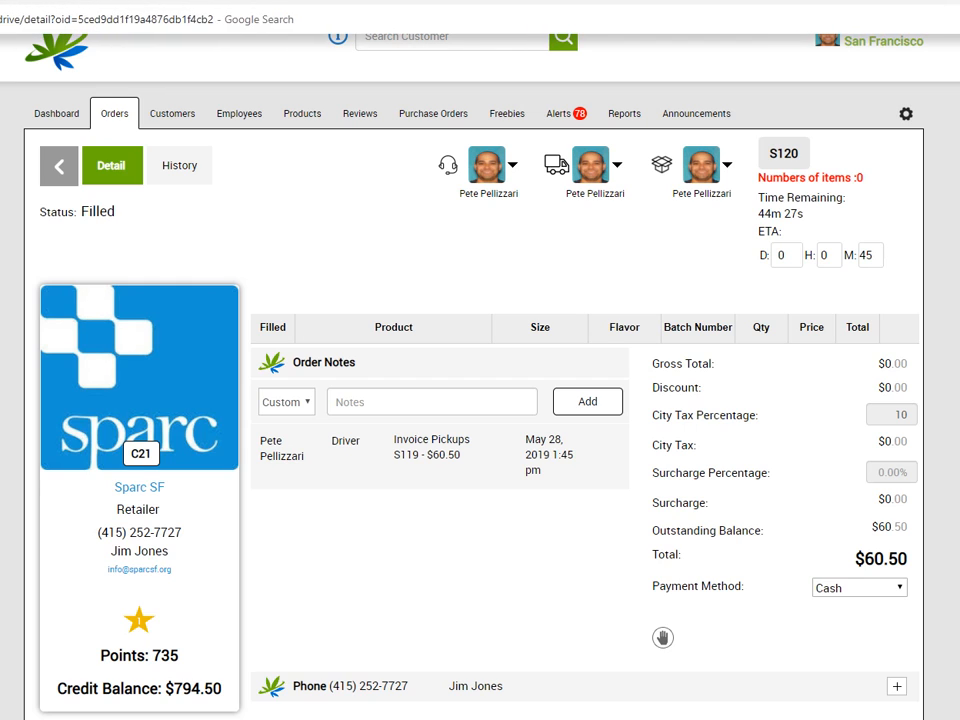
key("Return")
left_click(474, 346)
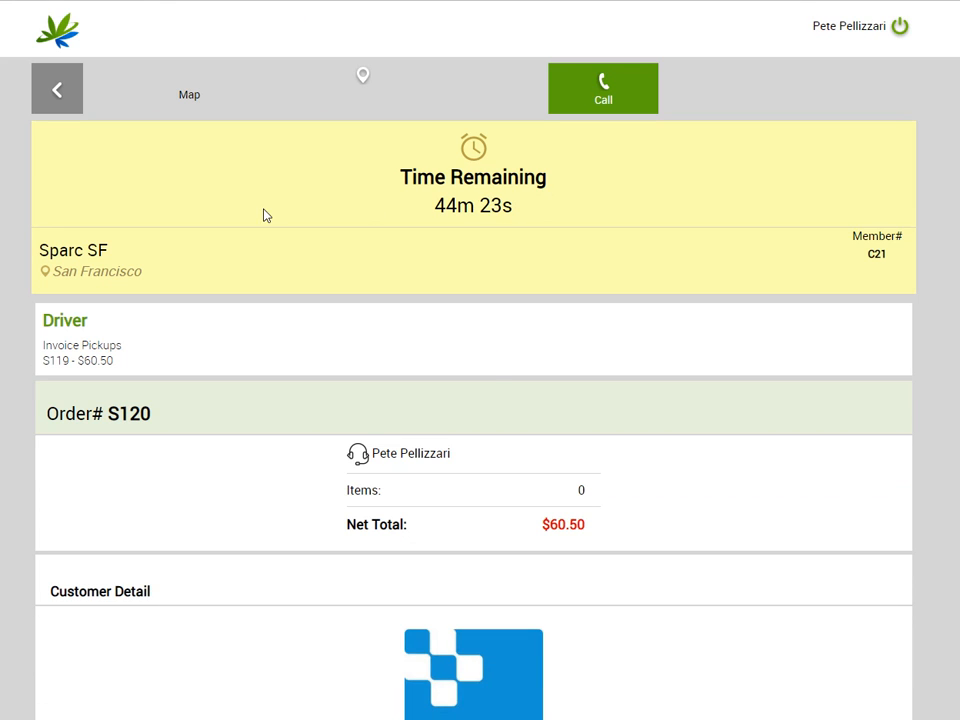
scroll(514, 302, "down", 7)
scroll(550, 318, "down", 2)
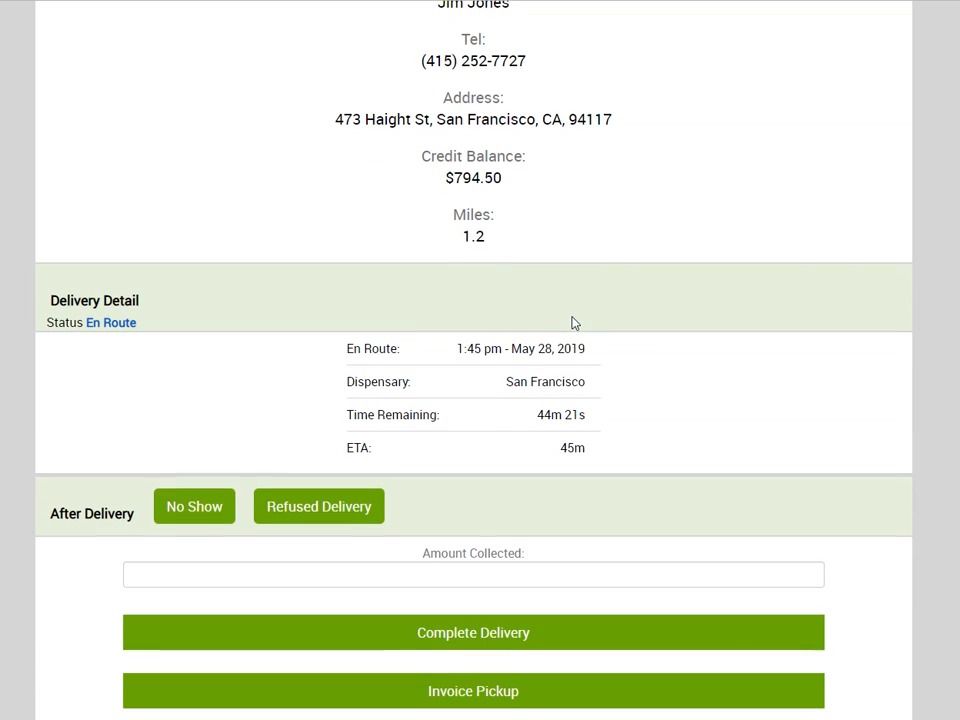
- Review the invoice pickup note on the driver page, enter 60.50 as the amount collected, and complete the delivery
scroll(578, 344, "up", 4)
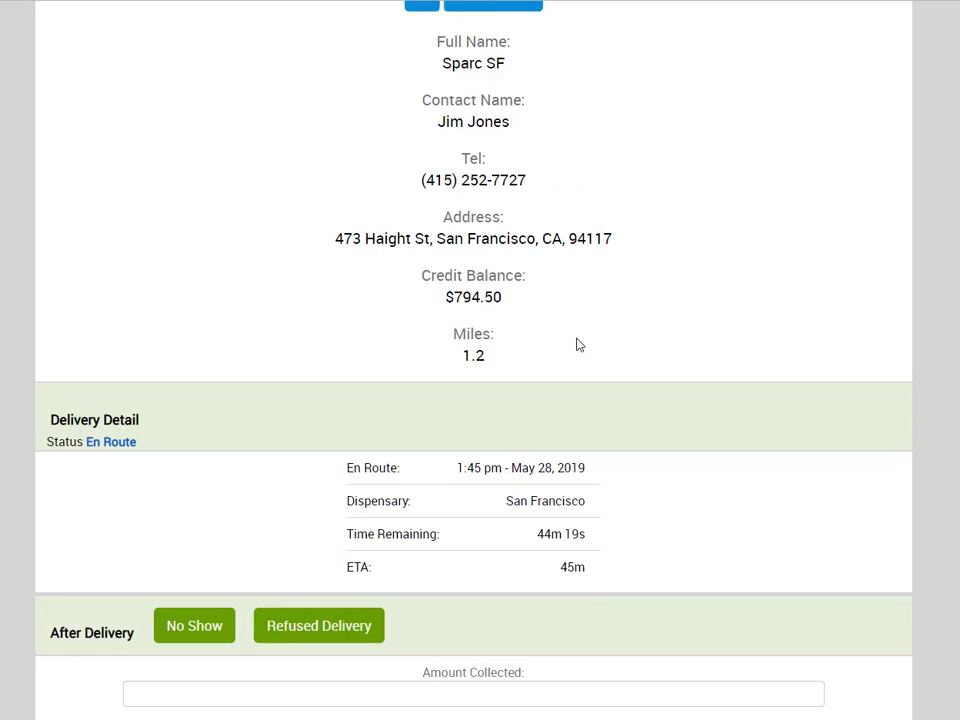
scroll(639, 396, "up", 2)
scroll(640, 398, "up", 3)
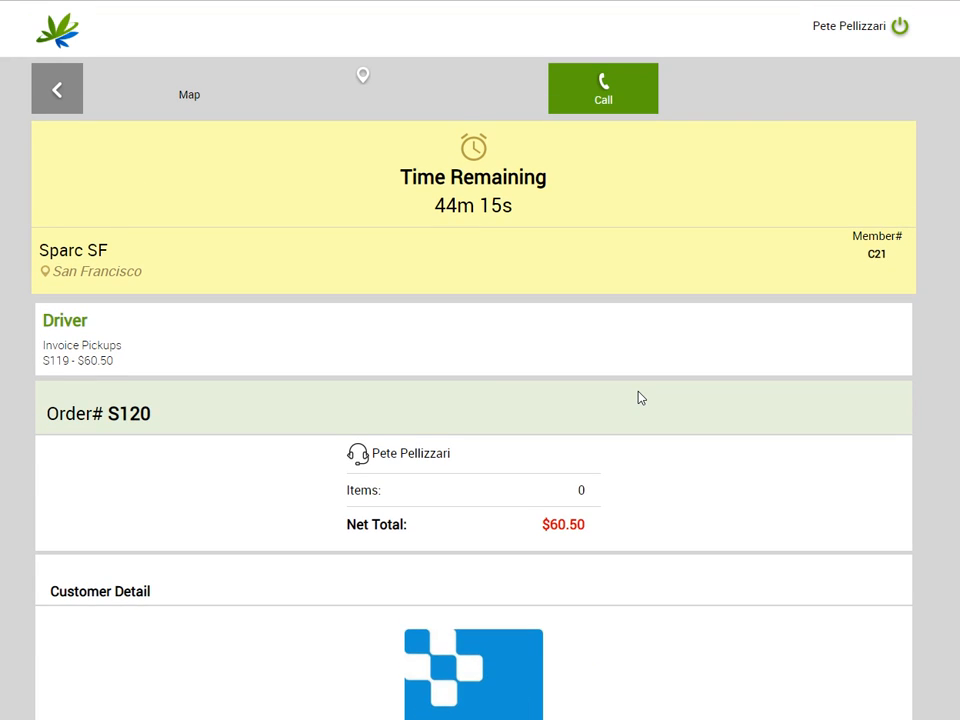
scroll(639, 396, "down", 1)
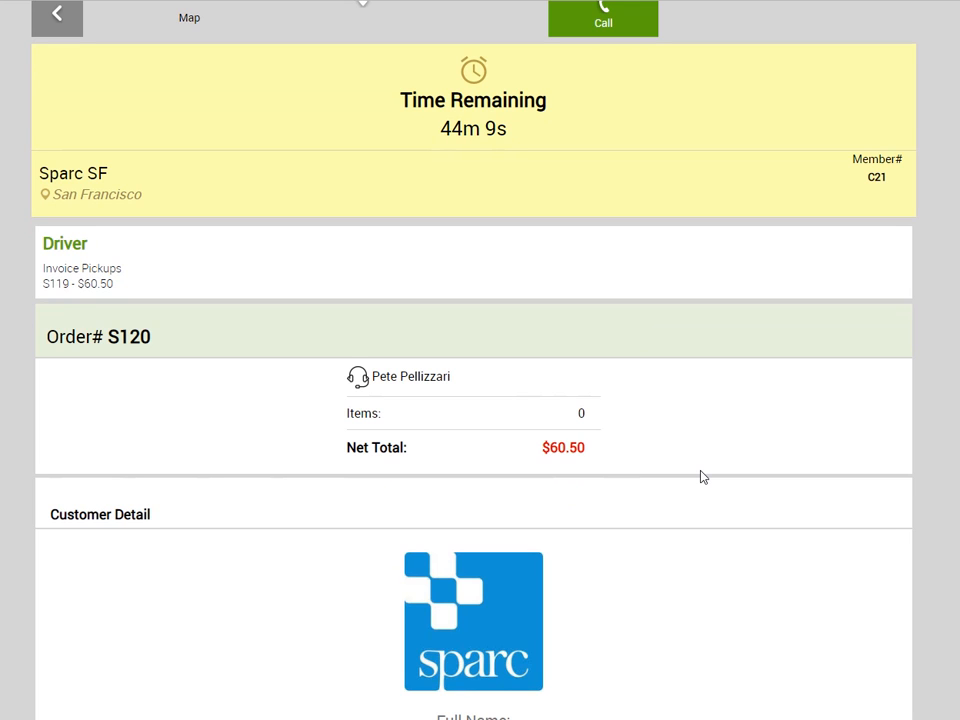
scroll(695, 478, "down", 10)
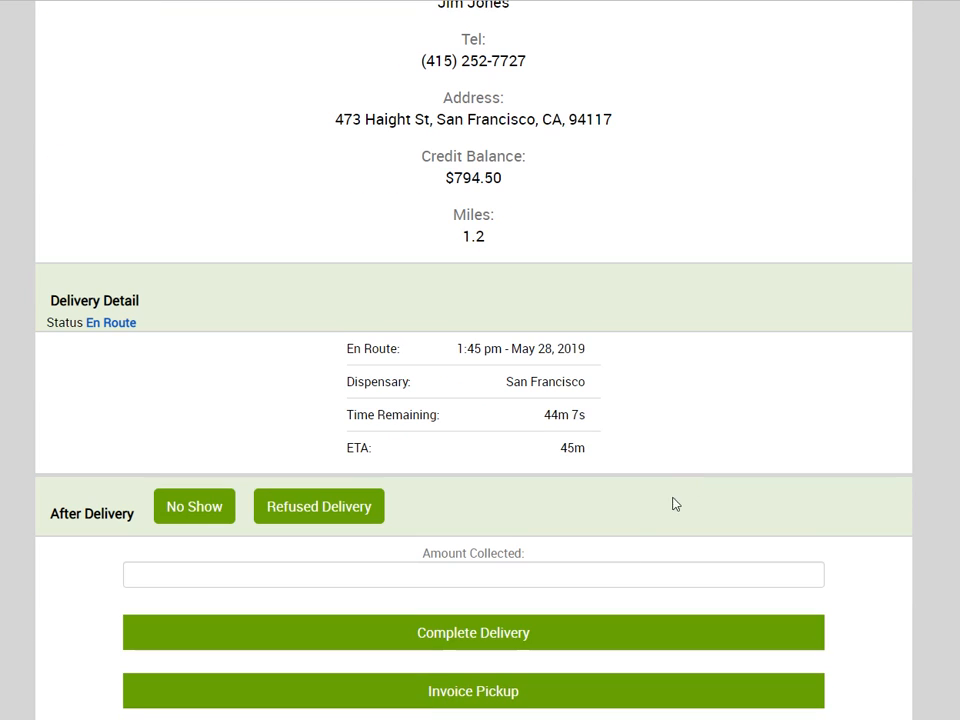
left_click(477, 575)
type("60.5")
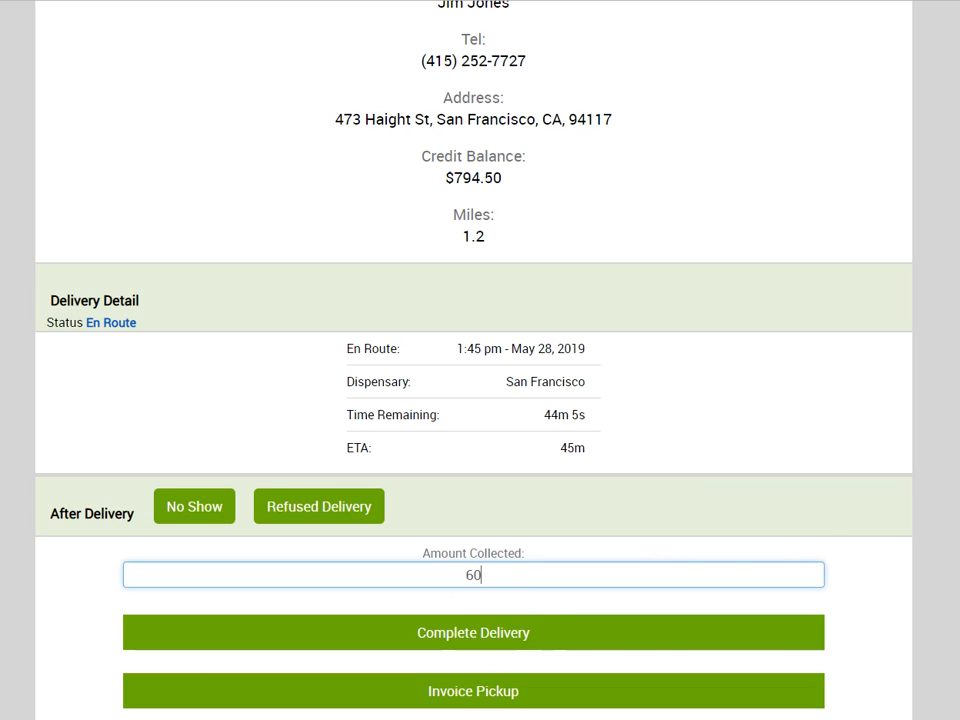
type("0")
left_click(395, 633)
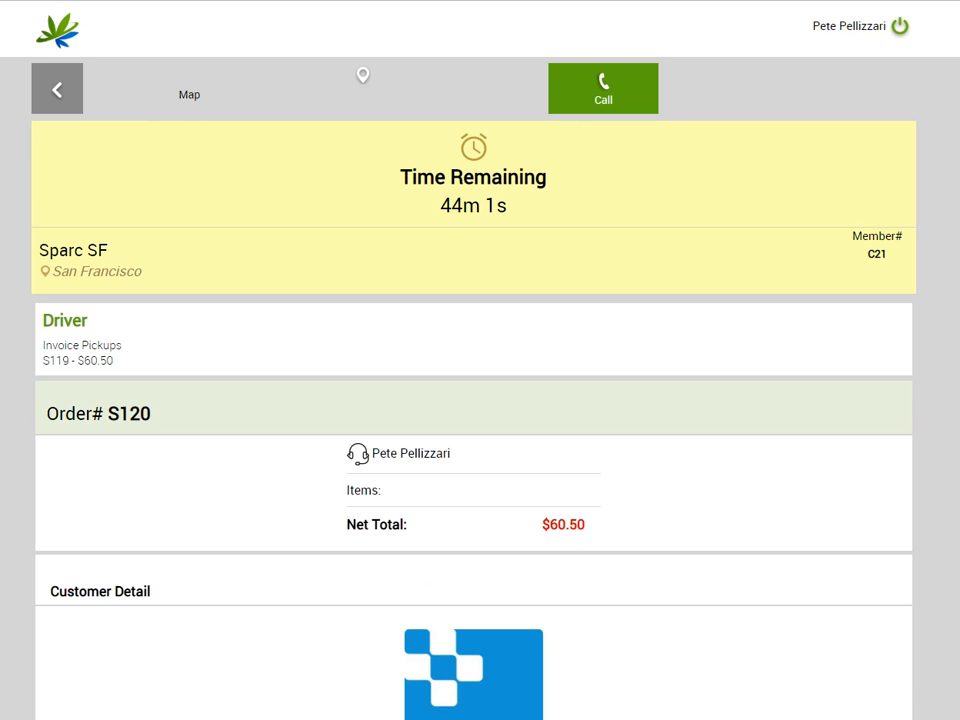
- Return to the pickup order's CSR detail page and open the order history of the Sparc SF customer
type("csr")
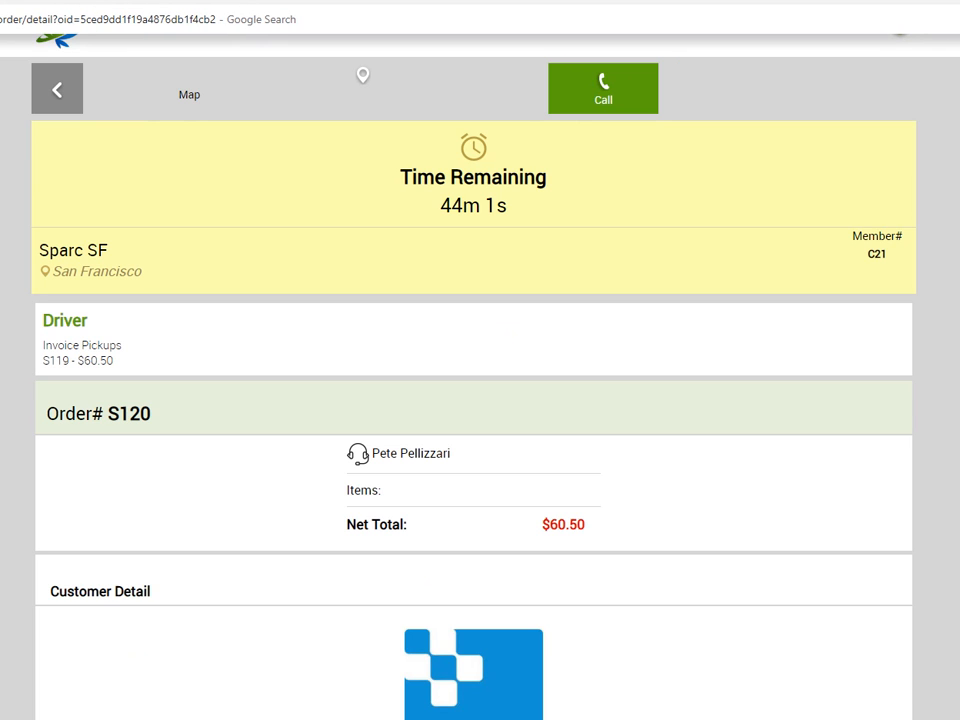
key("Return")
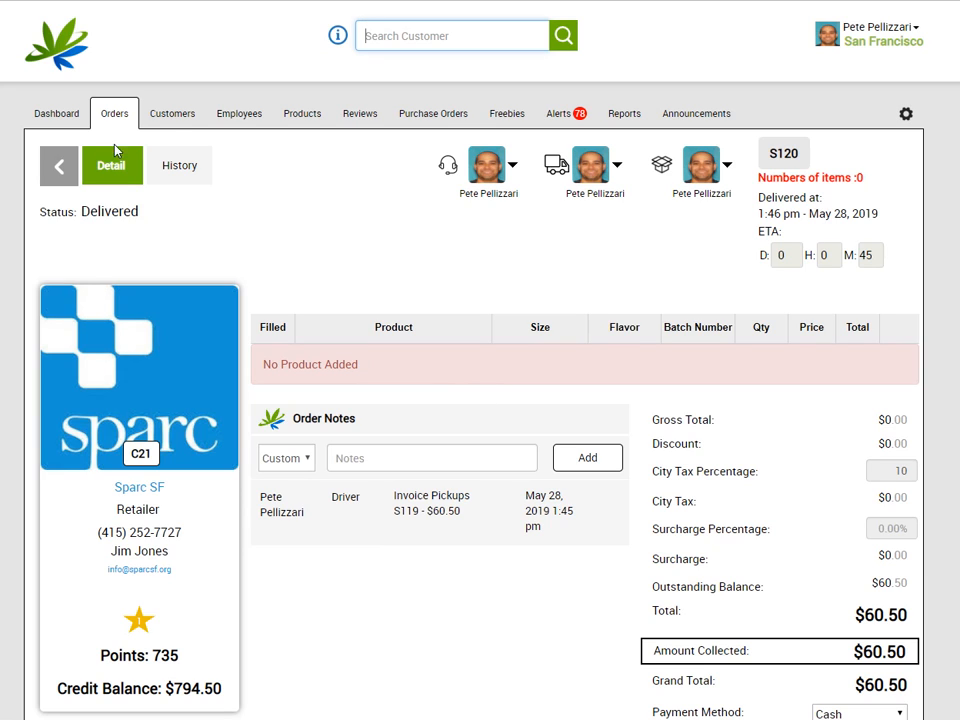
left_click(120, 488)
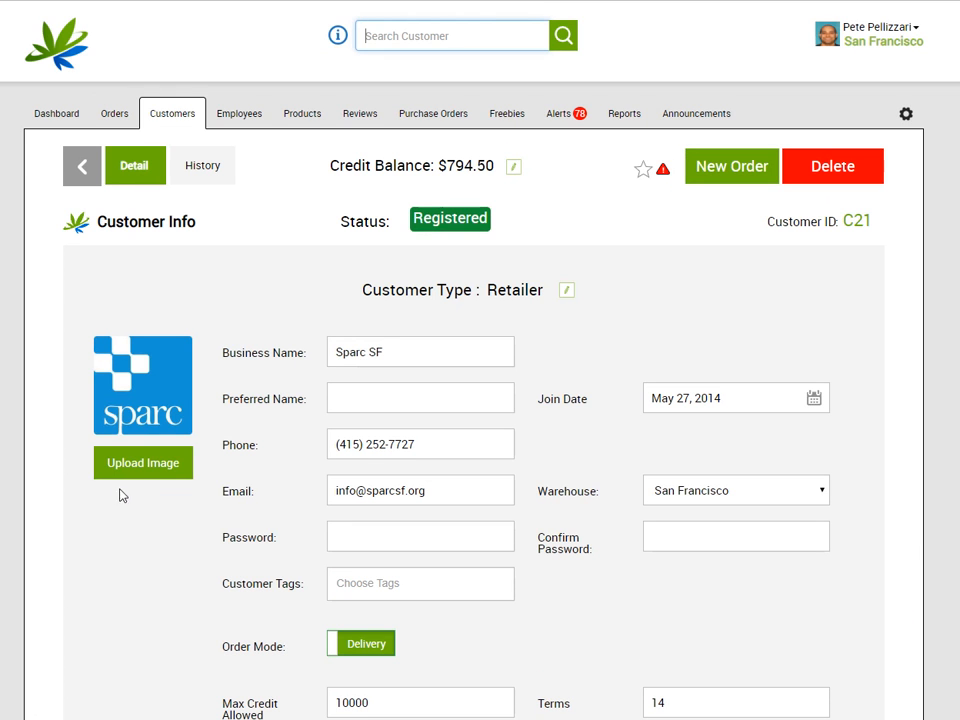
left_click(187, 166)
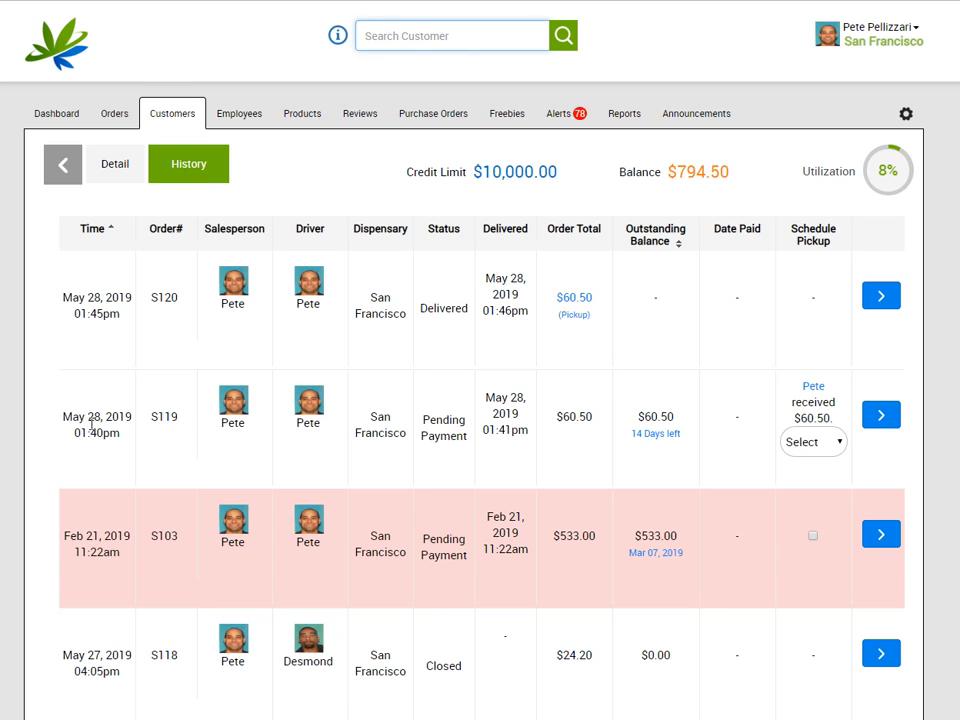
- Approve the $60.50 invoice payment received for the May 28, 2019 01:40pm order pending payment
left_click_drag(557, 418, 591, 420)
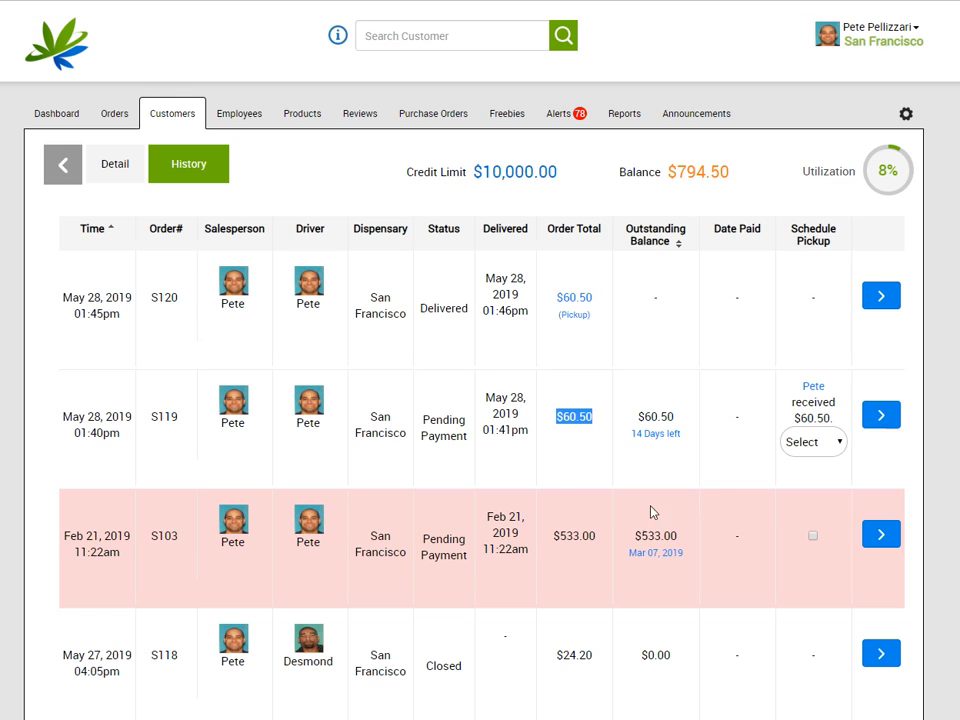
left_click(814, 444)
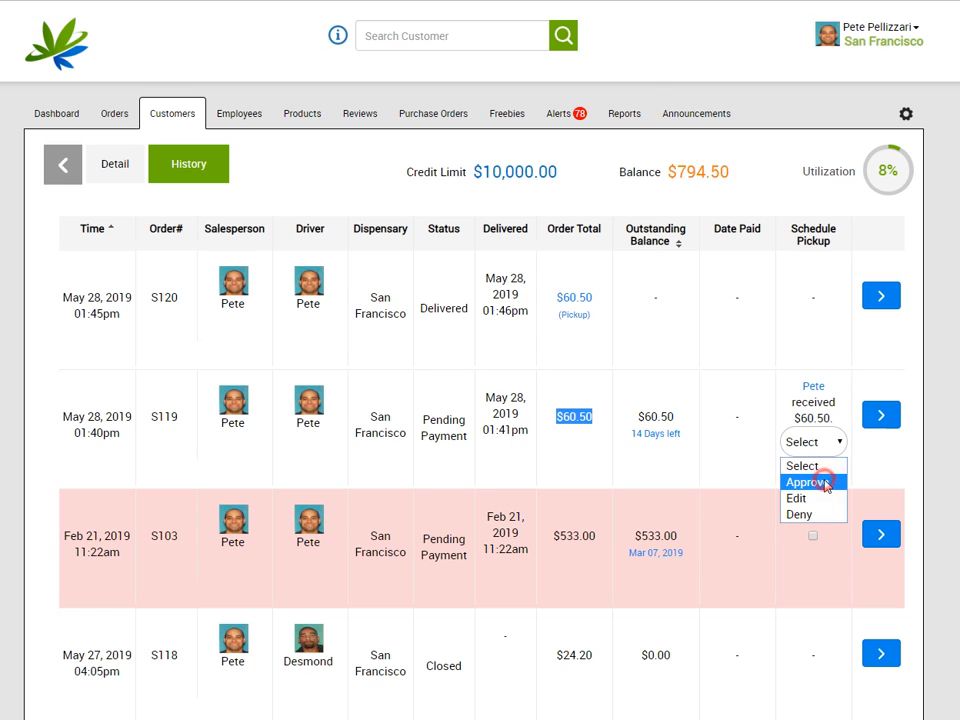
left_click(824, 484)
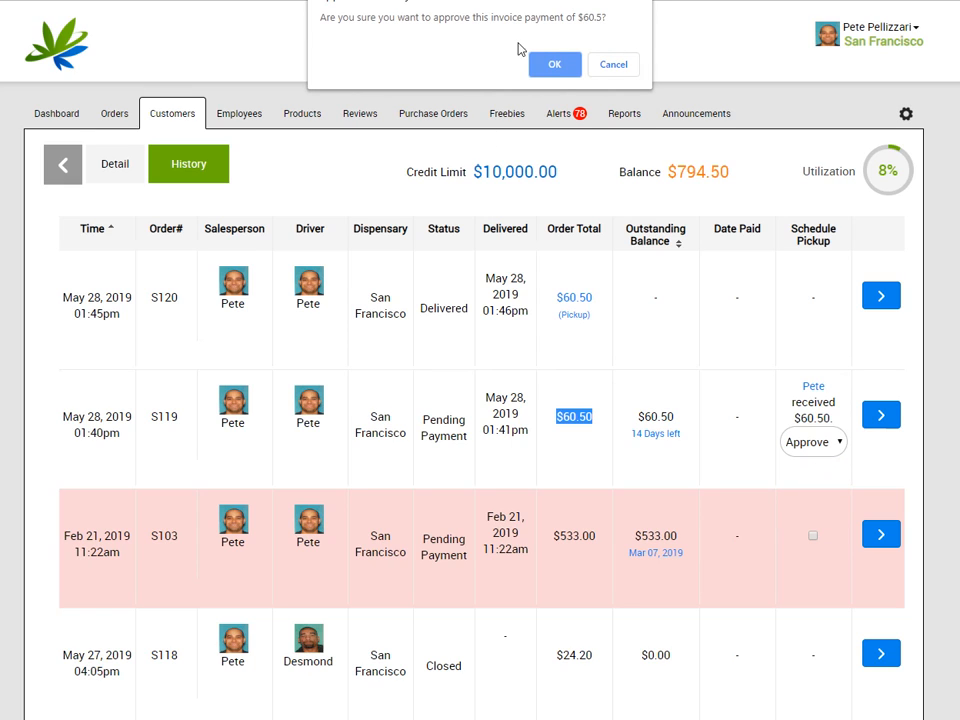
left_click(560, 68)
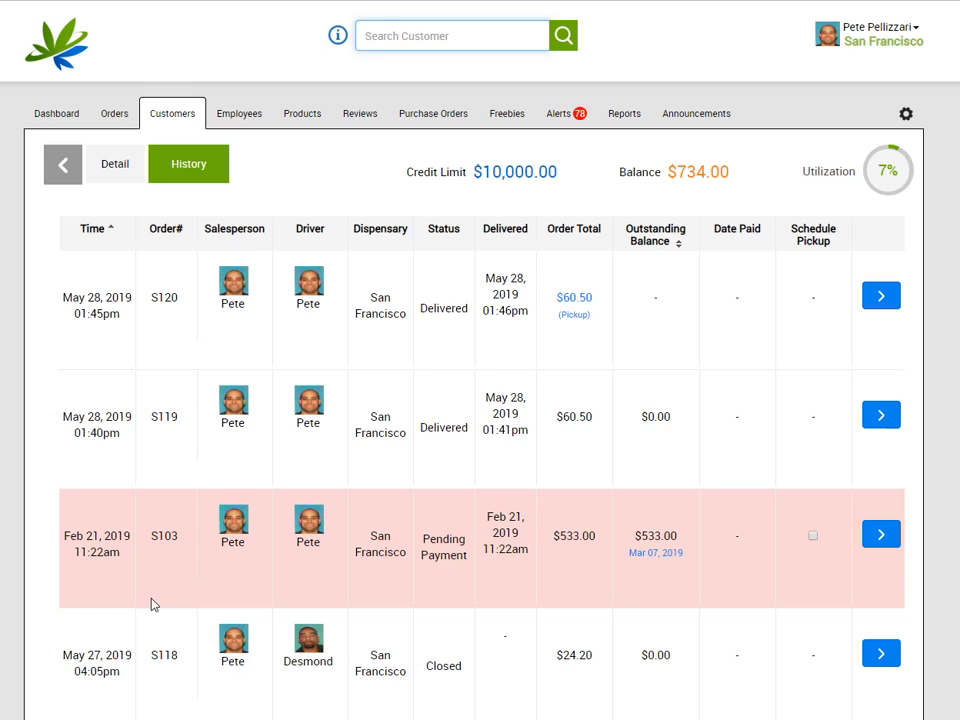
- Examine Sparc SF's overdue February 21 order and its past-due warnings on the customer detail page and in the customer list
double_click(156, 536)
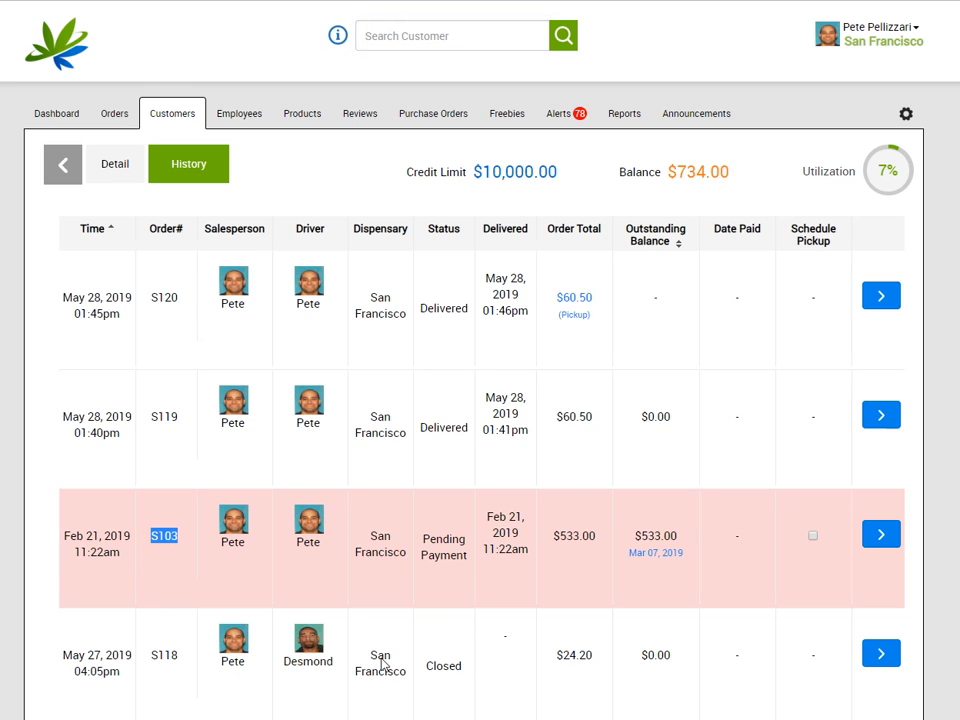
left_click(62, 165)
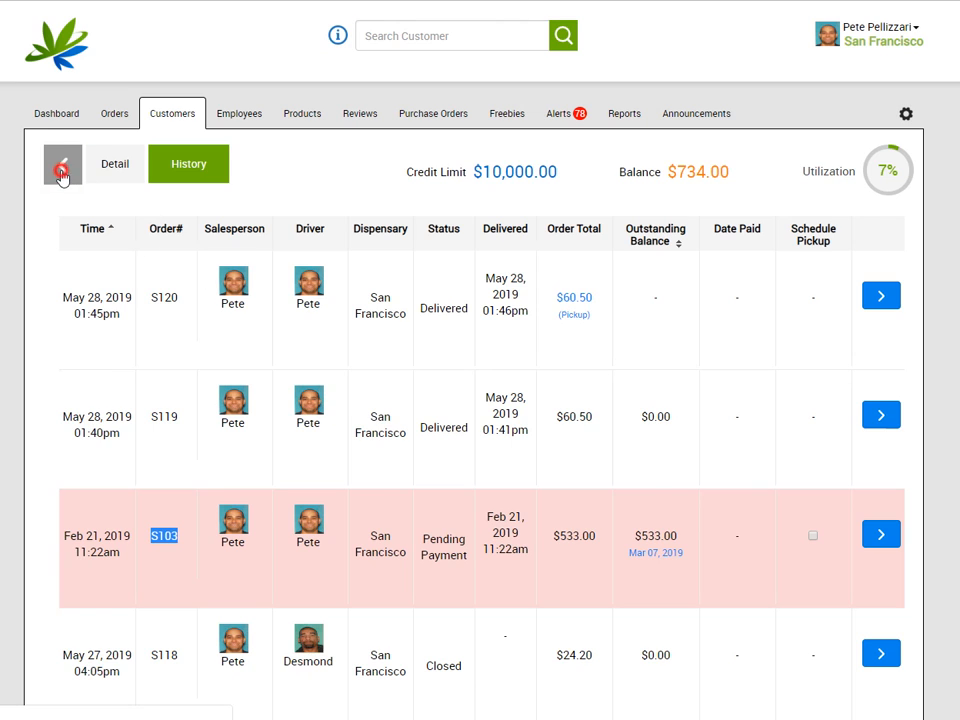
left_click(722, 170)
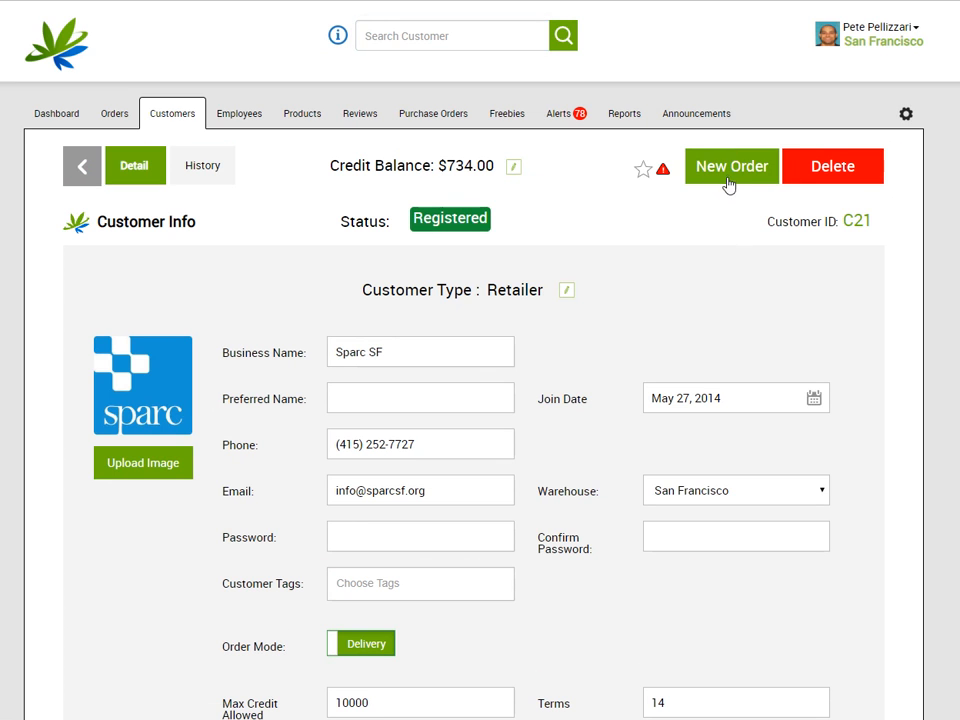
mouse_move(664, 177)
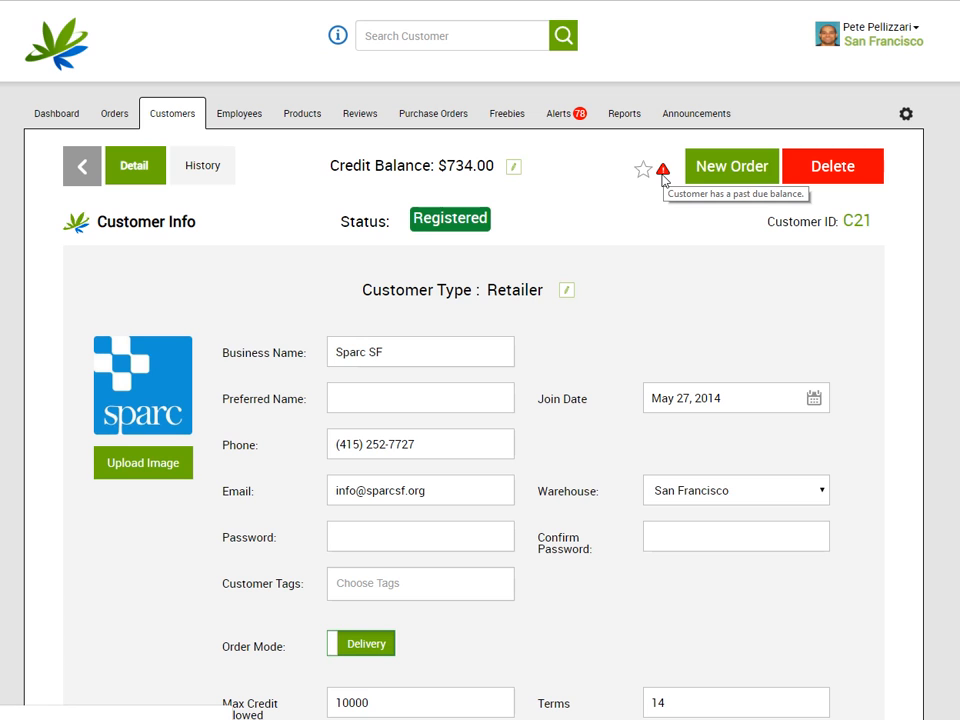
left_click(190, 112)
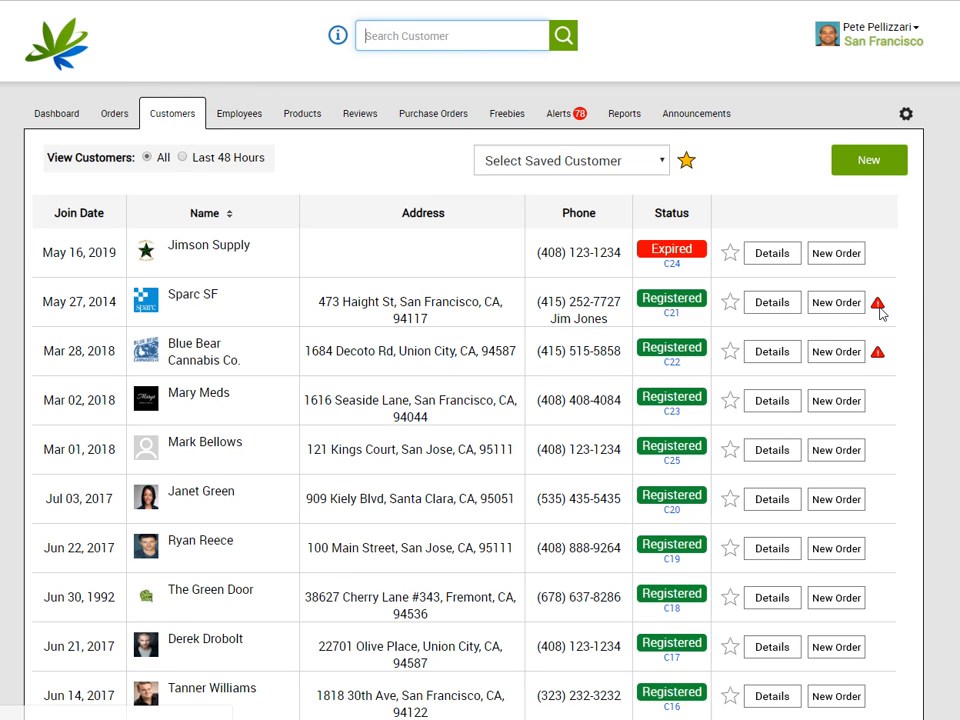
mouse_move(880, 310)
left_click(747, 307)
left_click(200, 174)
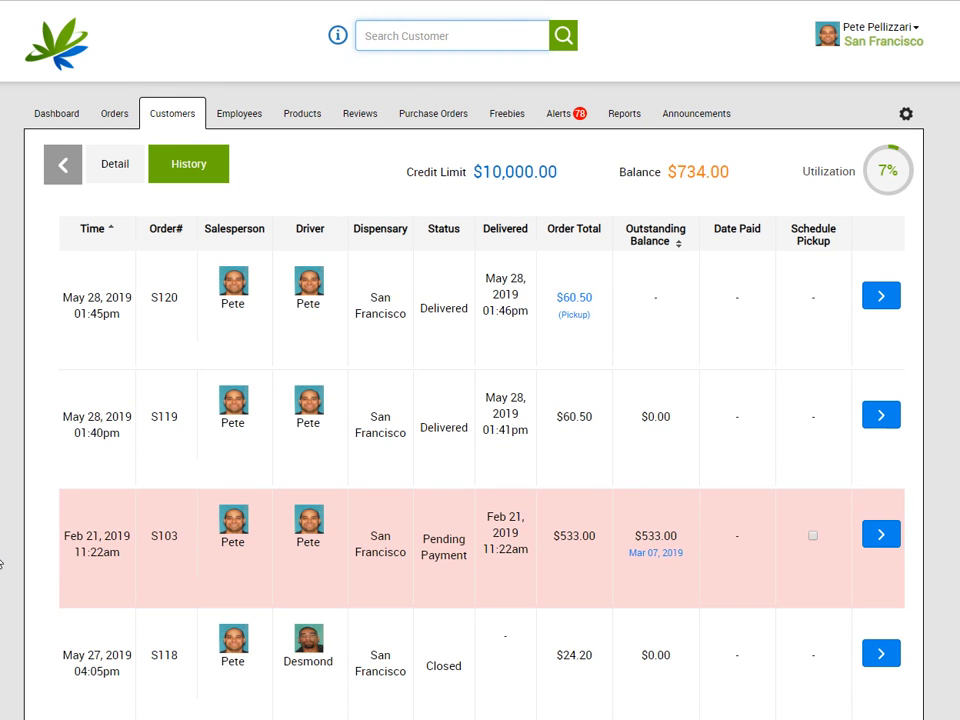
left_click(56, 172)
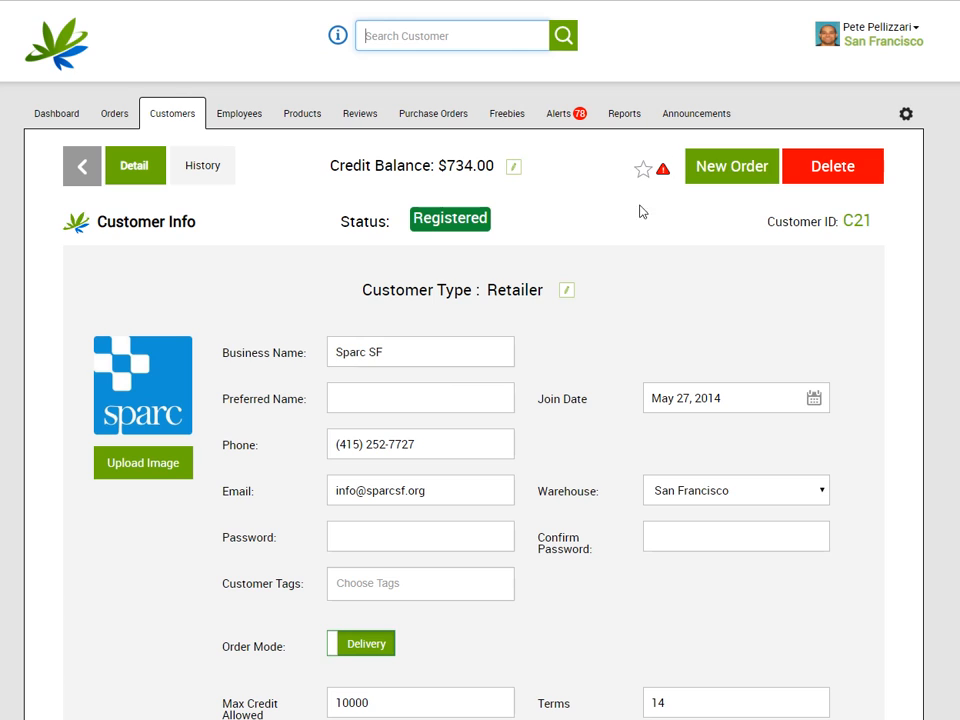
mouse_move(665, 177)
- Create a new order for Sparc SF with one Space Gems from Edibles and place it
left_click(736, 168)
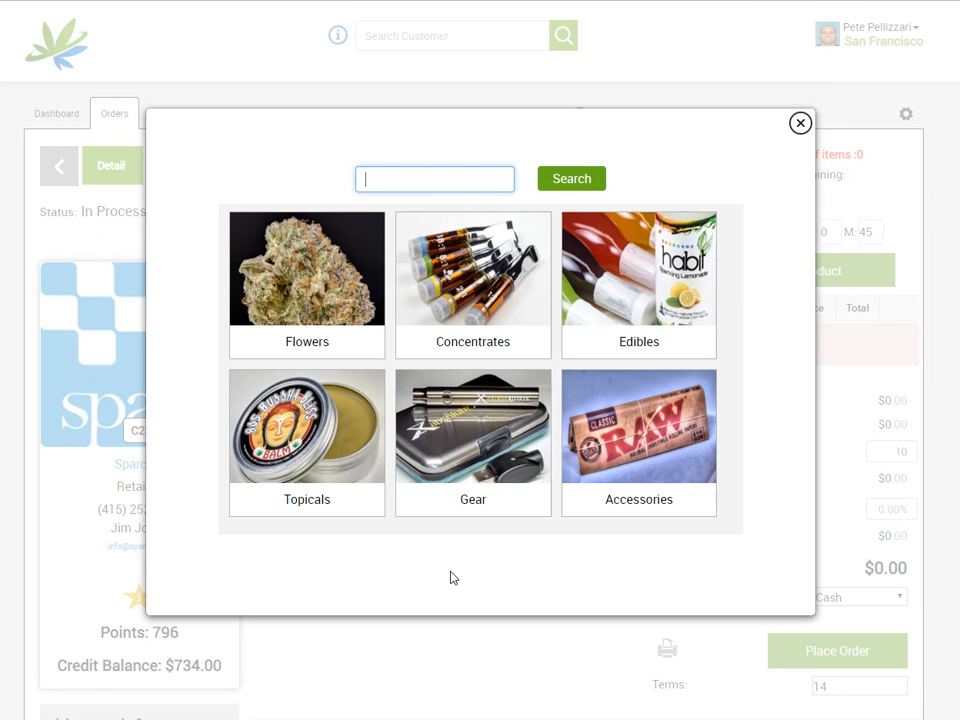
left_click(606, 274)
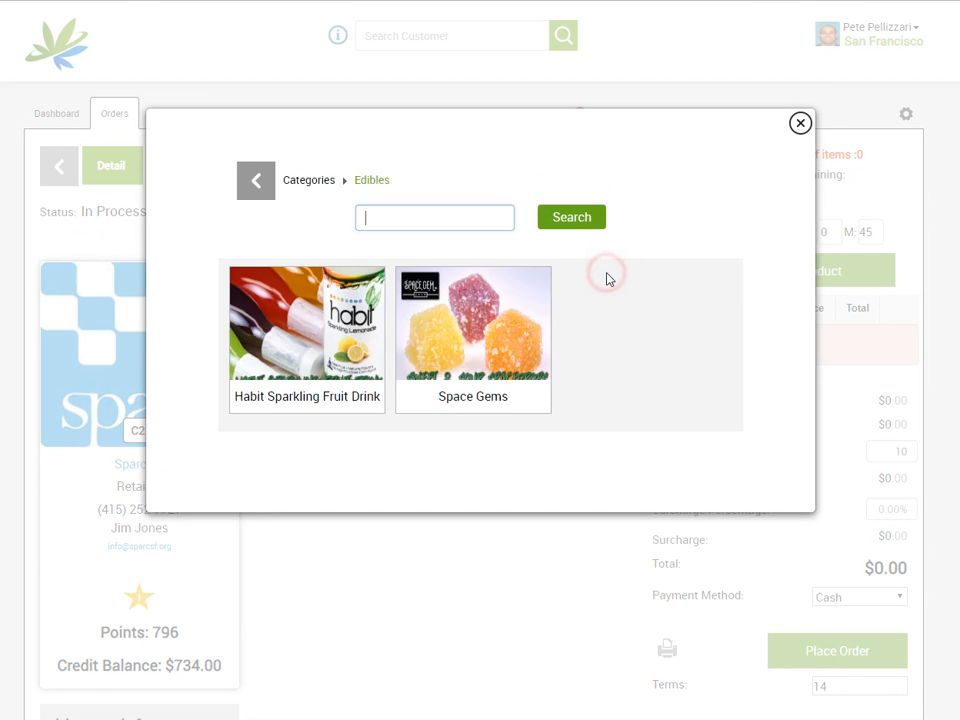
left_click(473, 389)
left_click(733, 424)
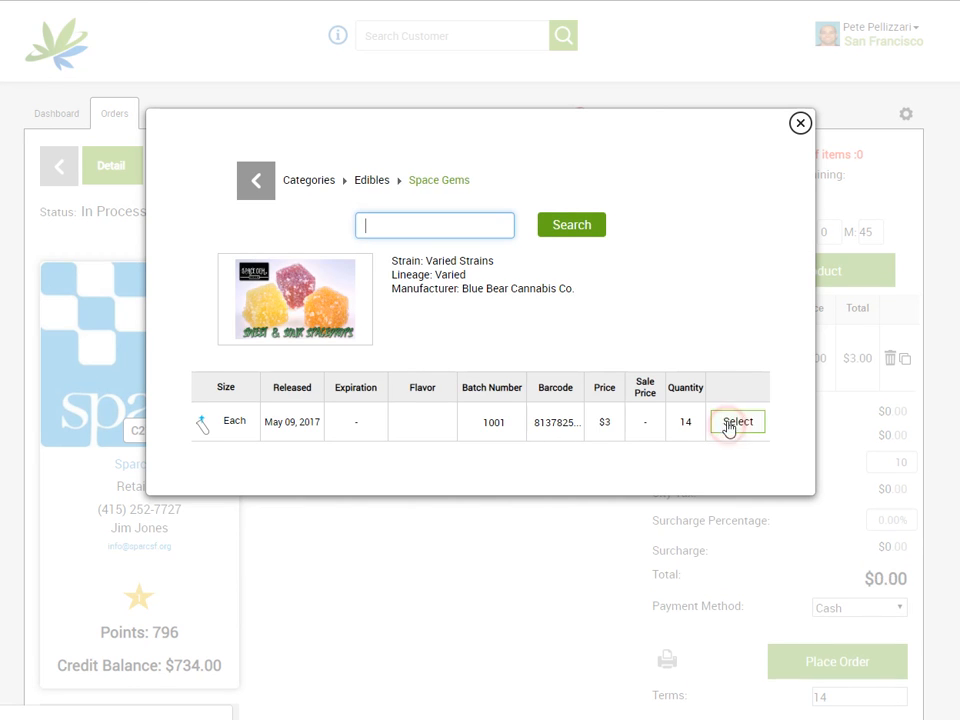
left_click(800, 123)
left_click(832, 656)
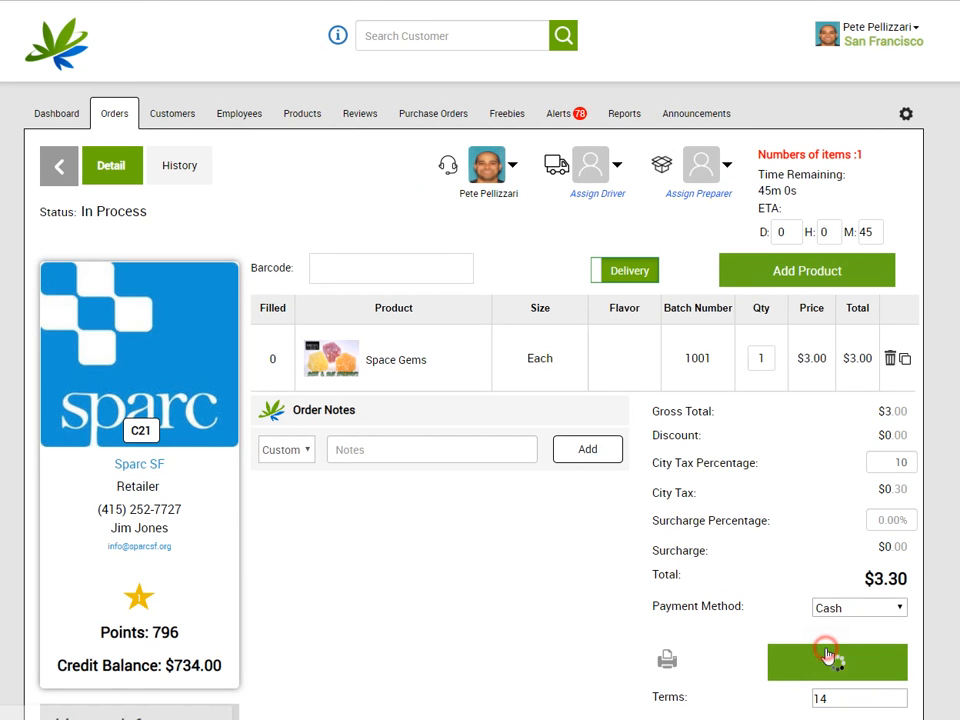
- Assign the same employee as the salesperson as driver and preparer of the new order and set it to Filled
scroll(813, 652, "down", 3)
scroll(362, 424, "up", 5)
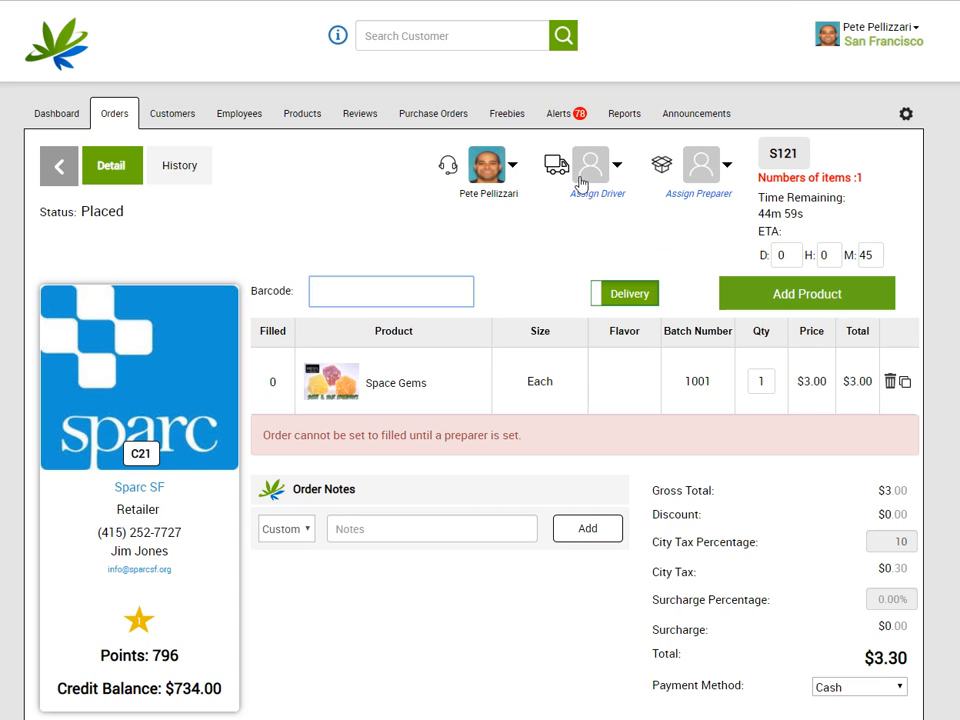
left_click(576, 180)
left_click(576, 230)
left_click(692, 224)
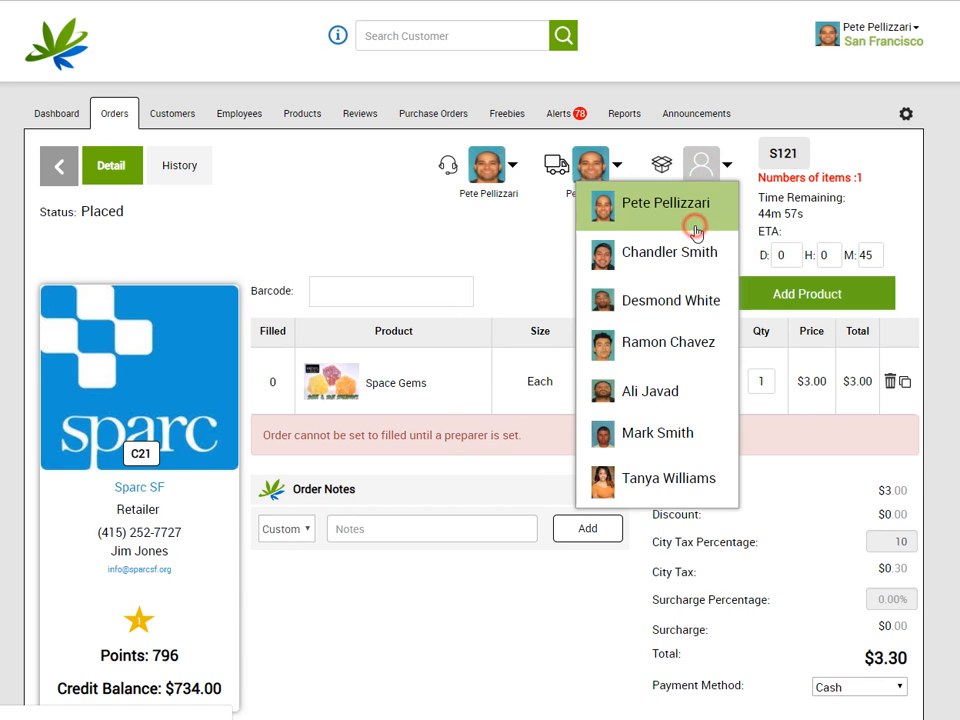
left_click(693, 228)
scroll(493, 639, "down", 2)
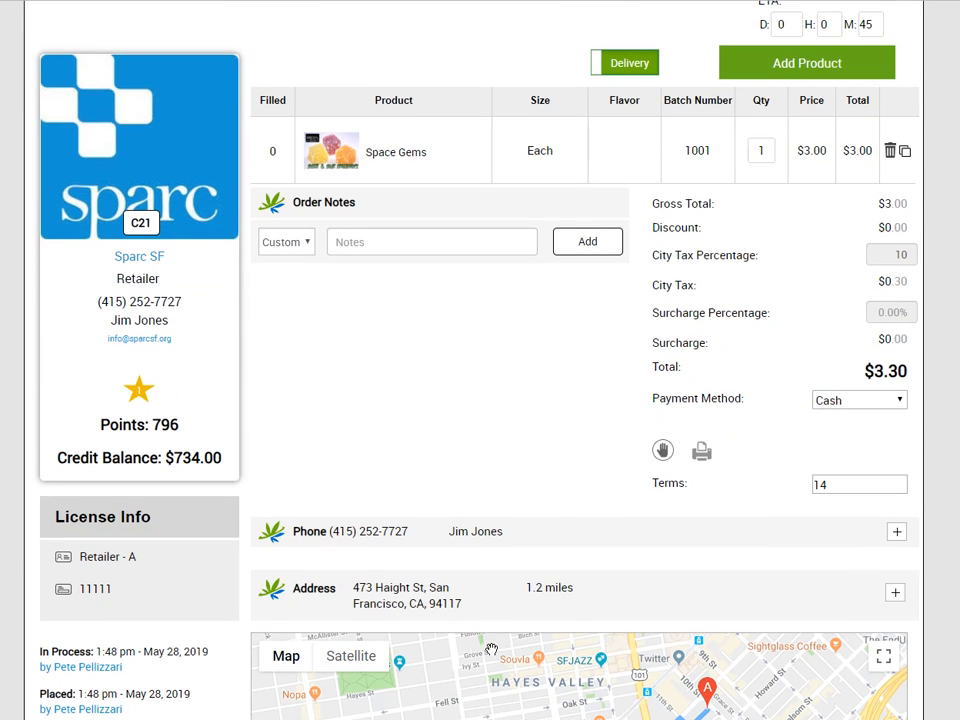
scroll(493, 644, "up", 2)
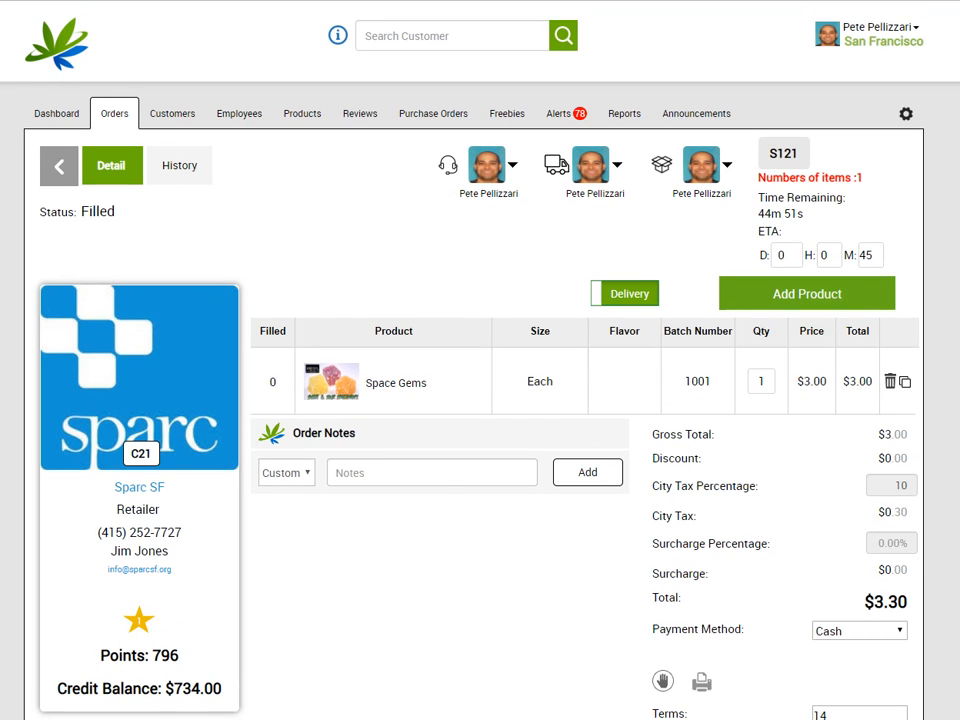
- Open the driver detail page of the Space Gems order, mark it En Route, and go to the After Delivery section
type("driv/detail?oid=5ced9e83f19a48759e1e73a0")
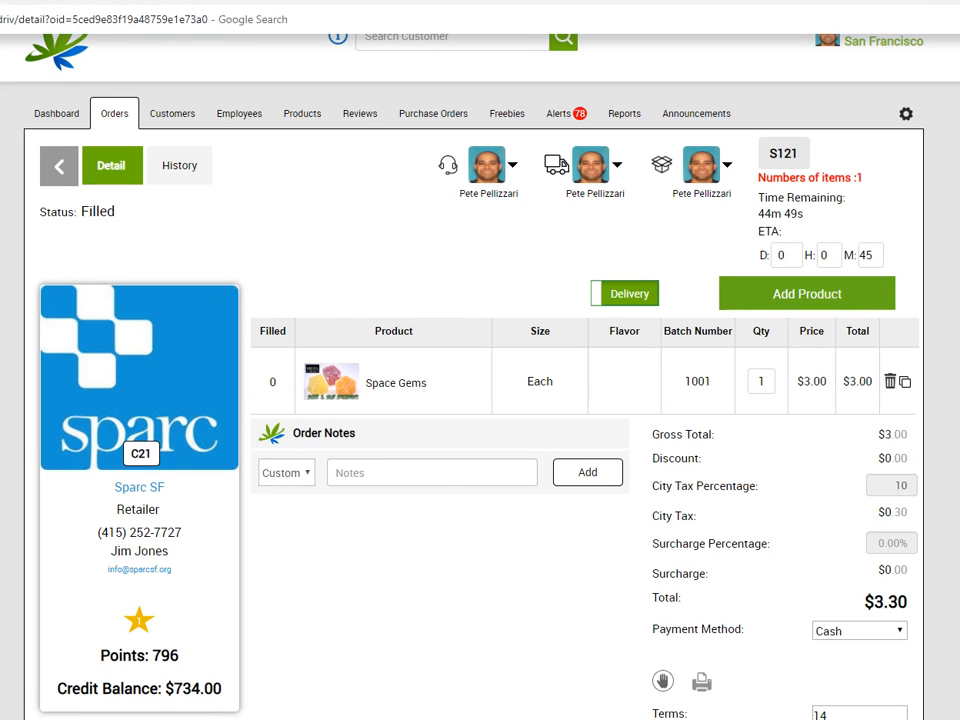
key("Return")
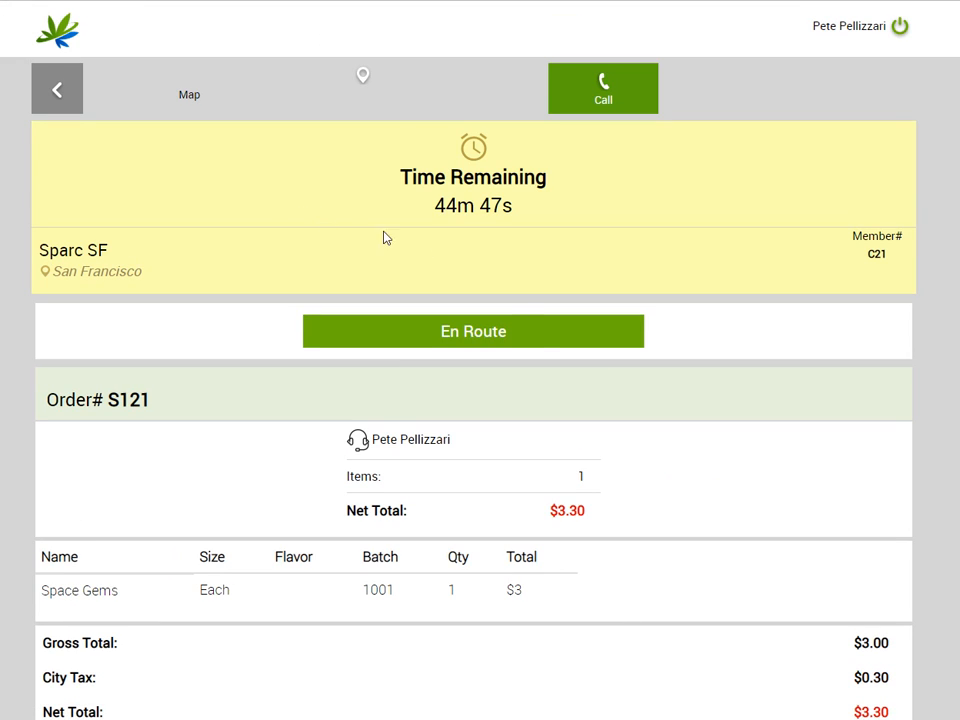
left_click(542, 331)
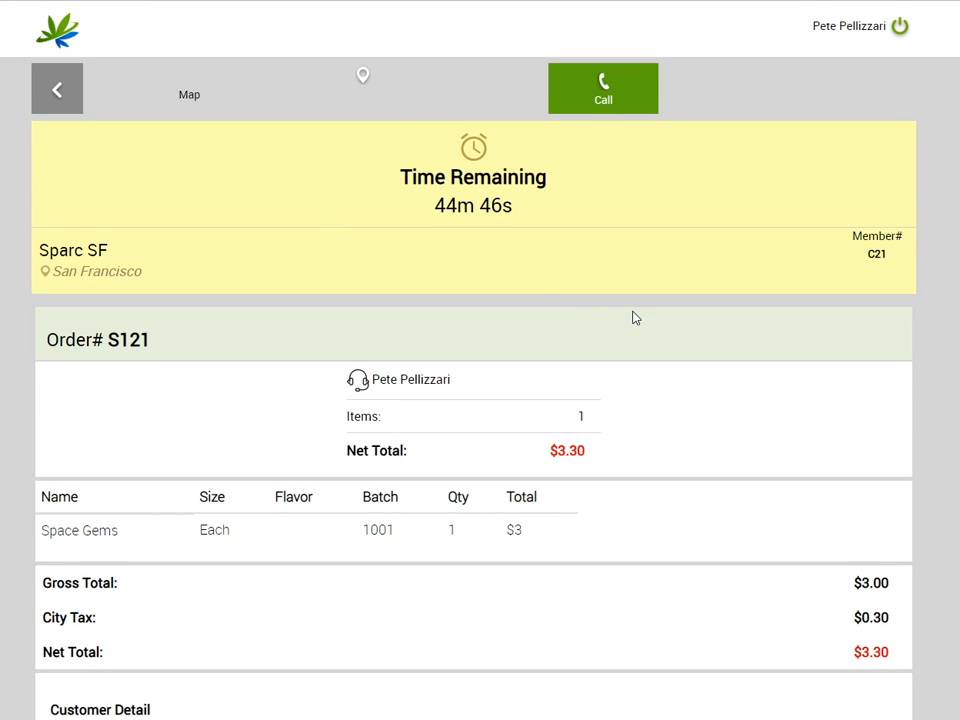
scroll(632, 318, "down", 10)
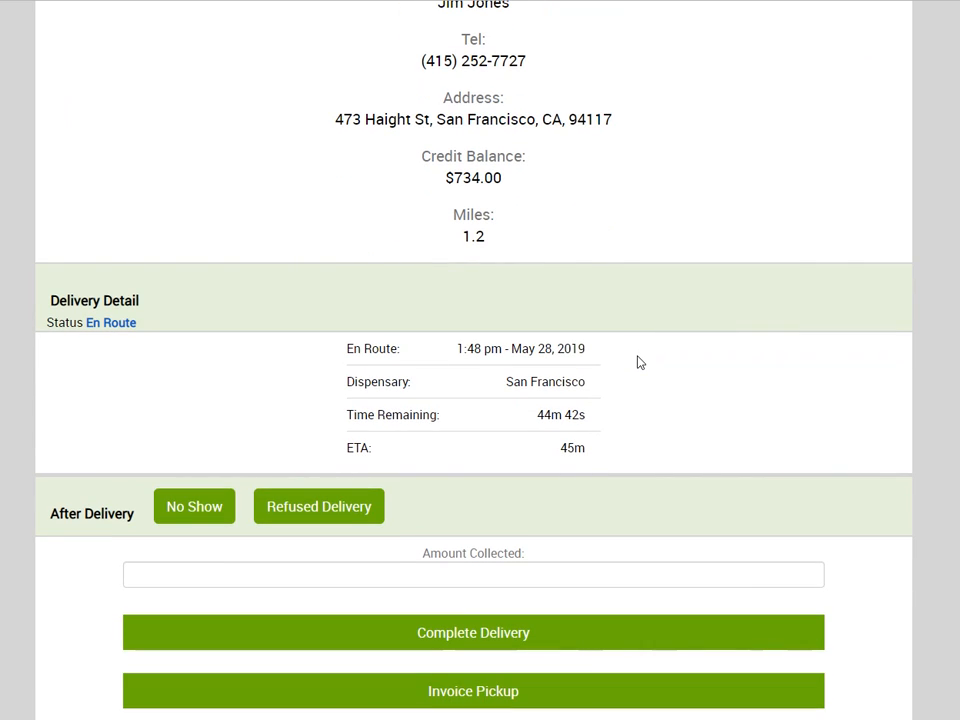
scroll(640, 365, "up", 5)
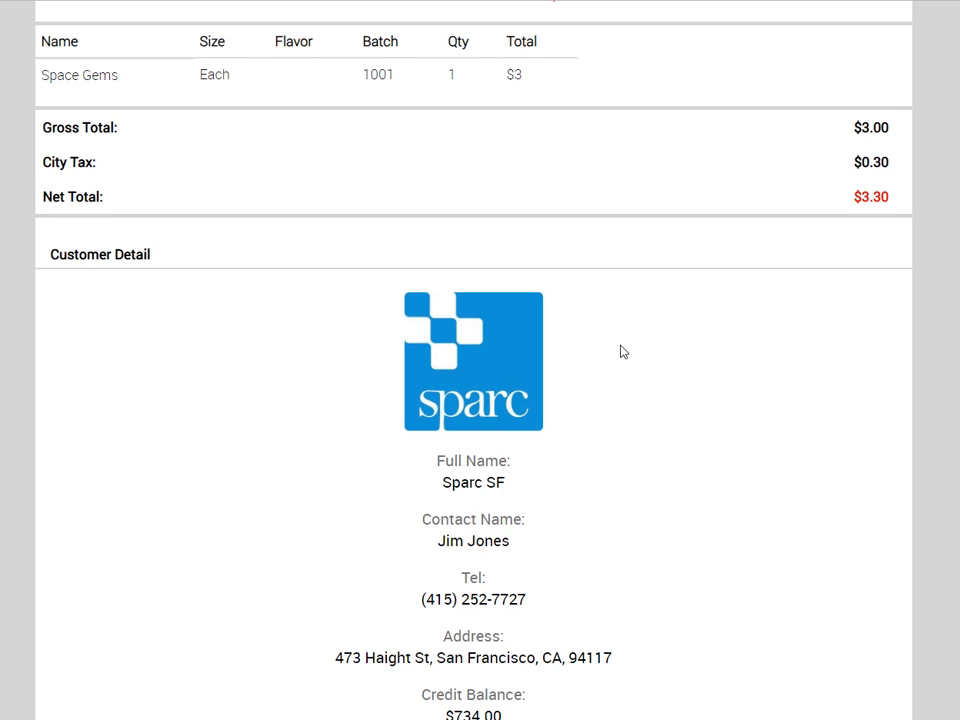
scroll(621, 351, "down", 5)
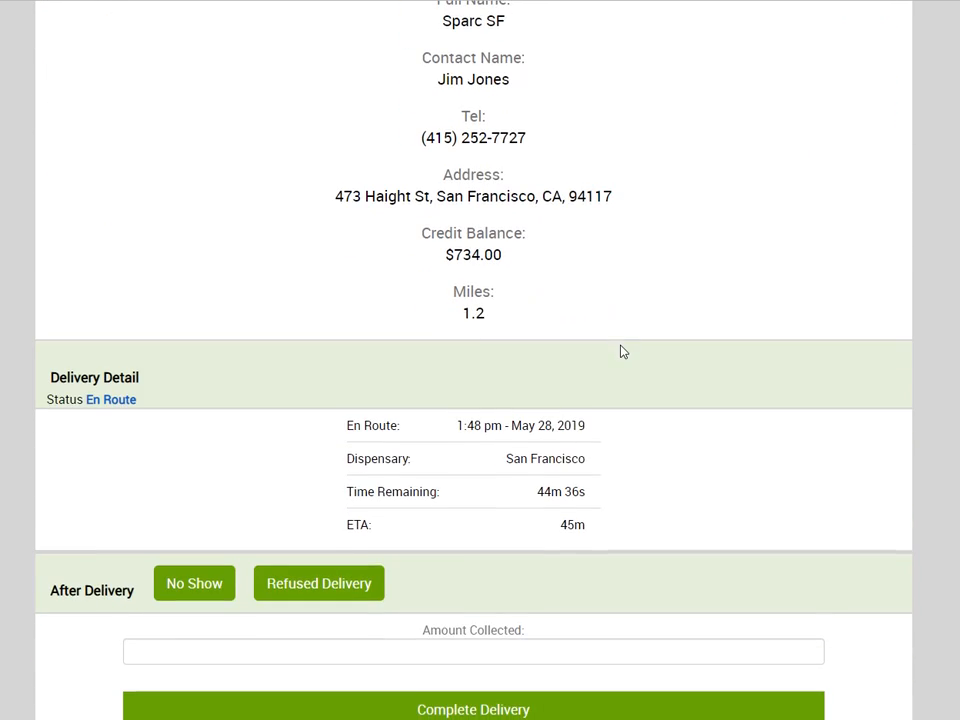
- Start an invoice pickup from the Space Gems order and record $533.00 collected for the Mar 07, 2019 outstanding invoice
scroll(621, 351, "down", 1)
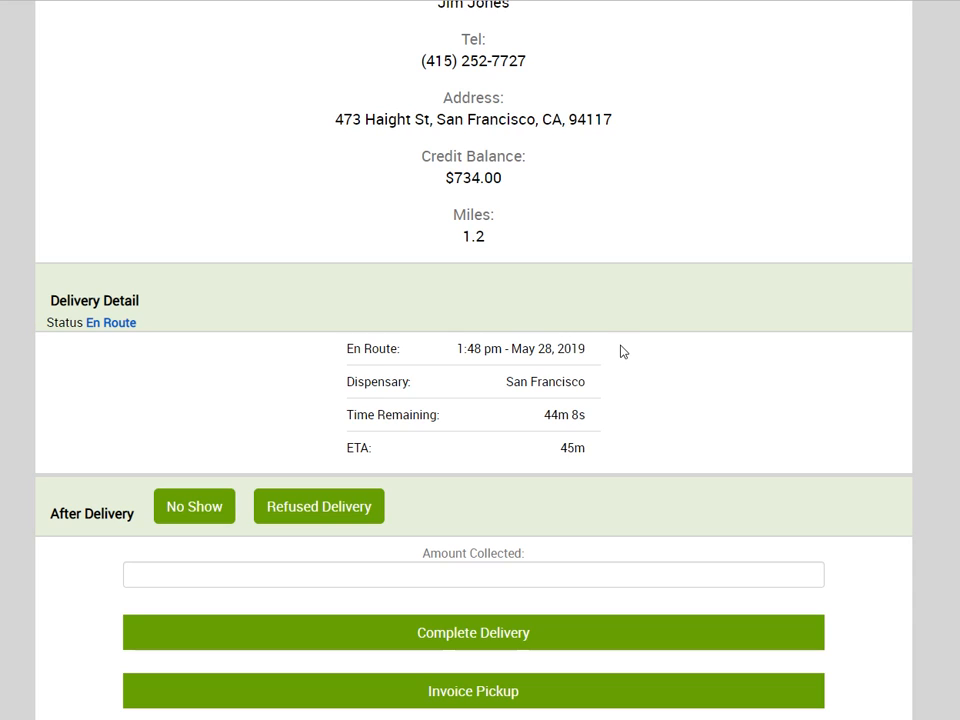
scroll(620, 351, "up", 5)
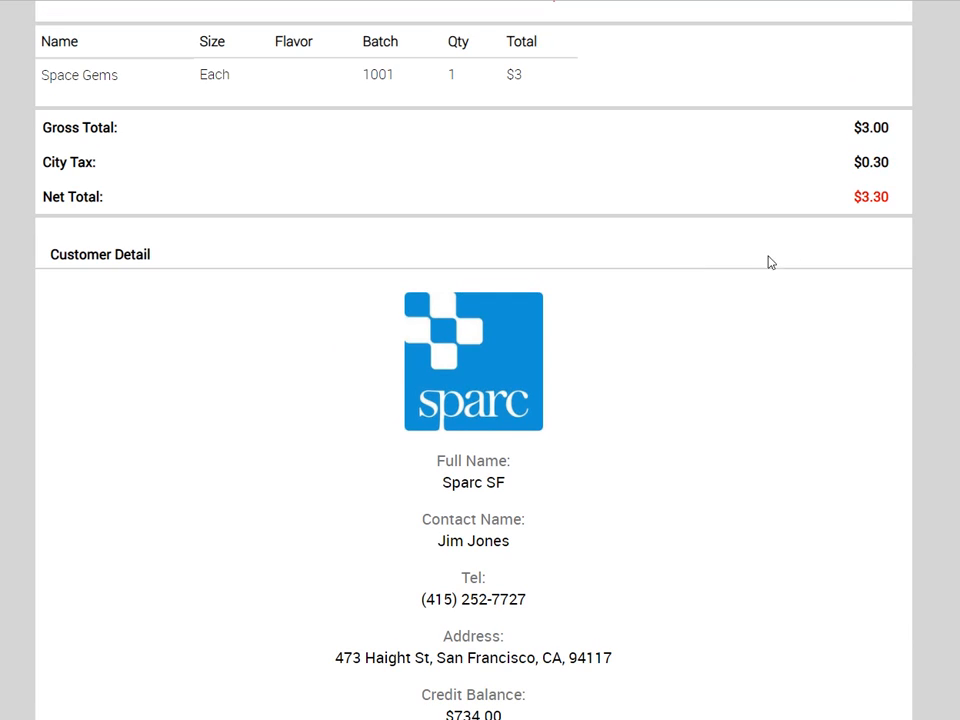
scroll(538, 489, "down", 5)
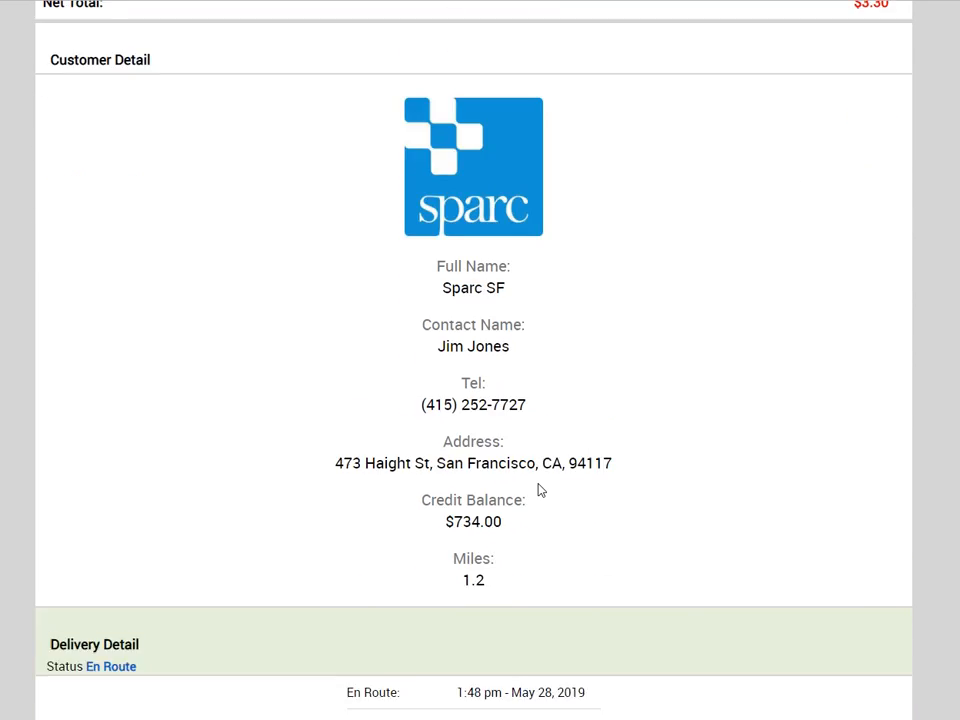
scroll(548, 455, "up", 8)
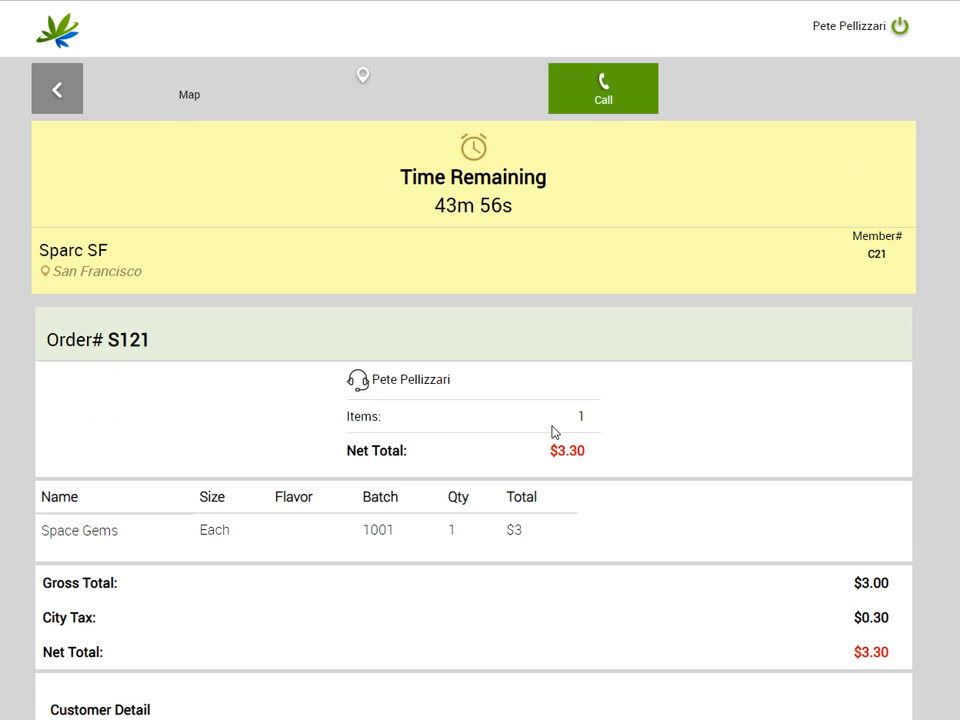
scroll(583, 514, "down", 10)
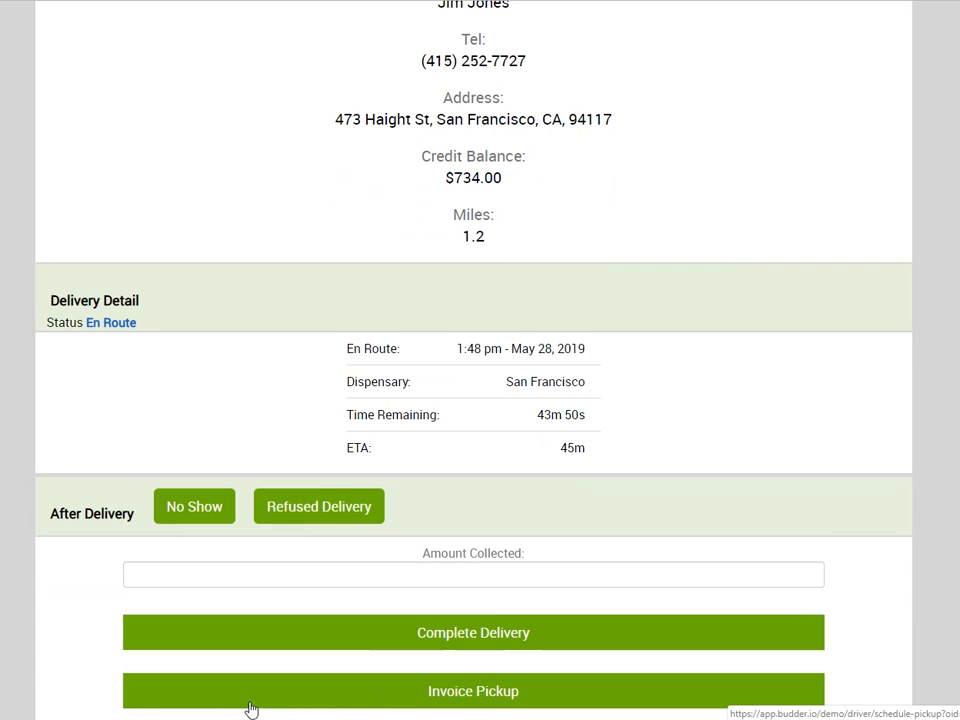
left_click(555, 703)
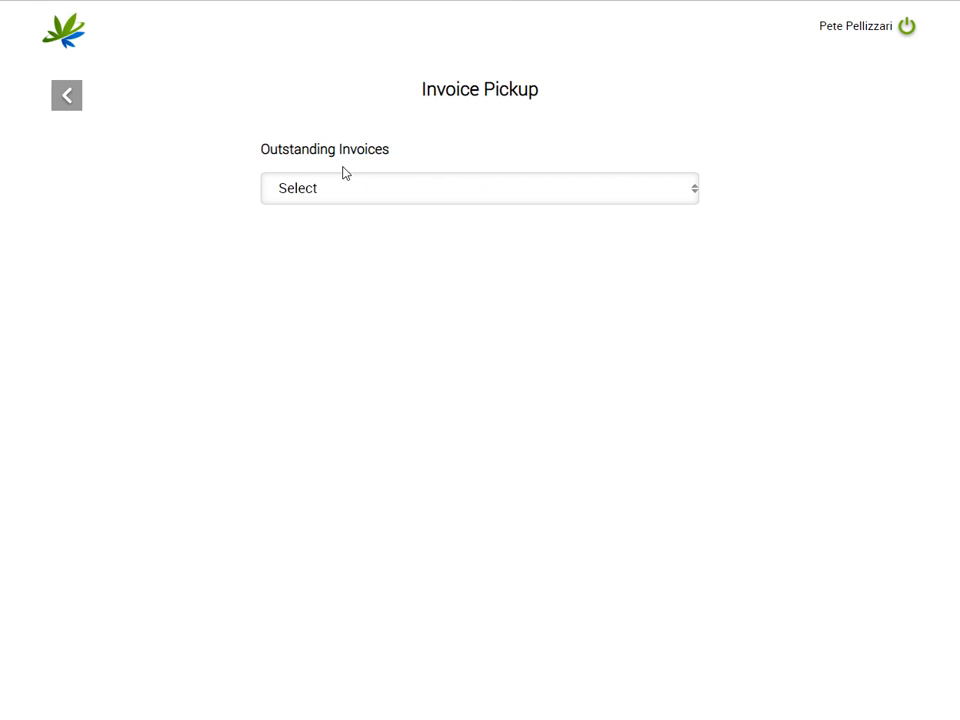
left_click(420, 187)
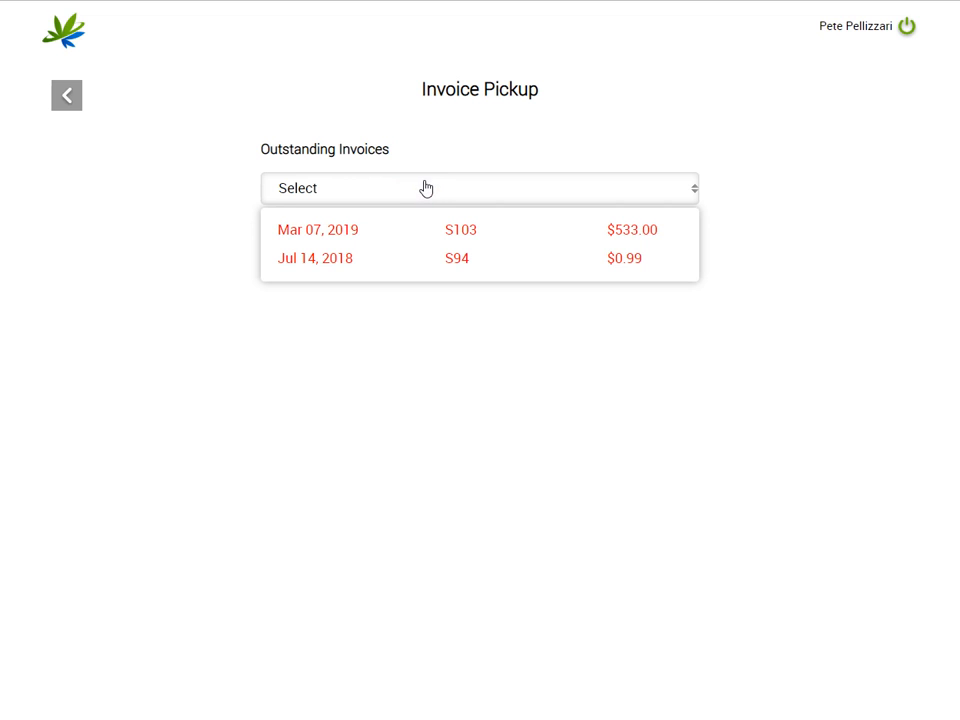
left_click(657, 236)
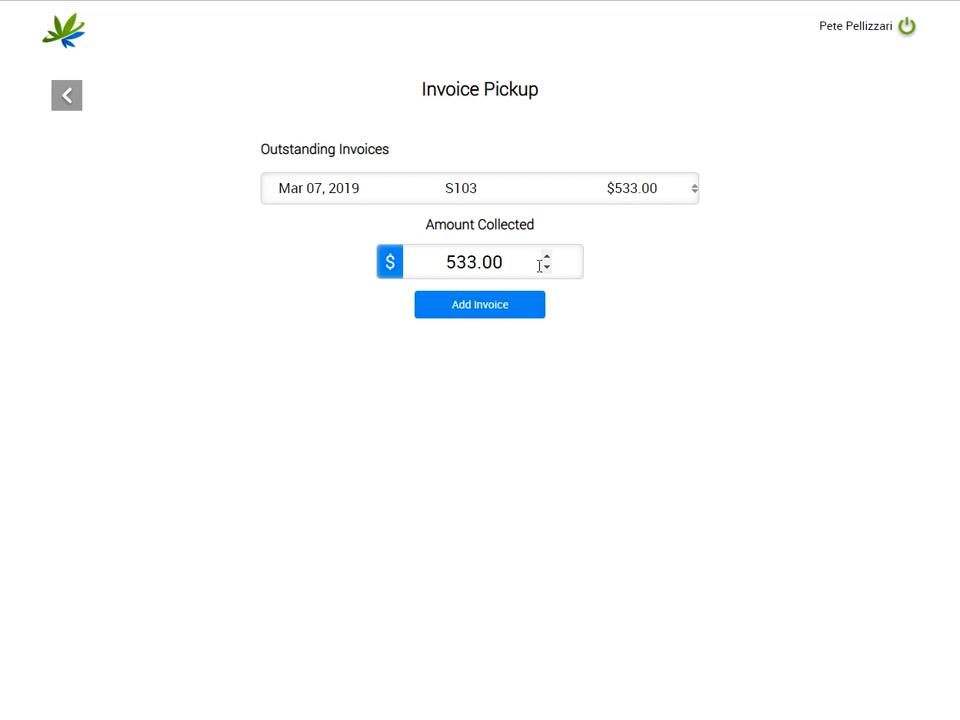
left_click(516, 305)
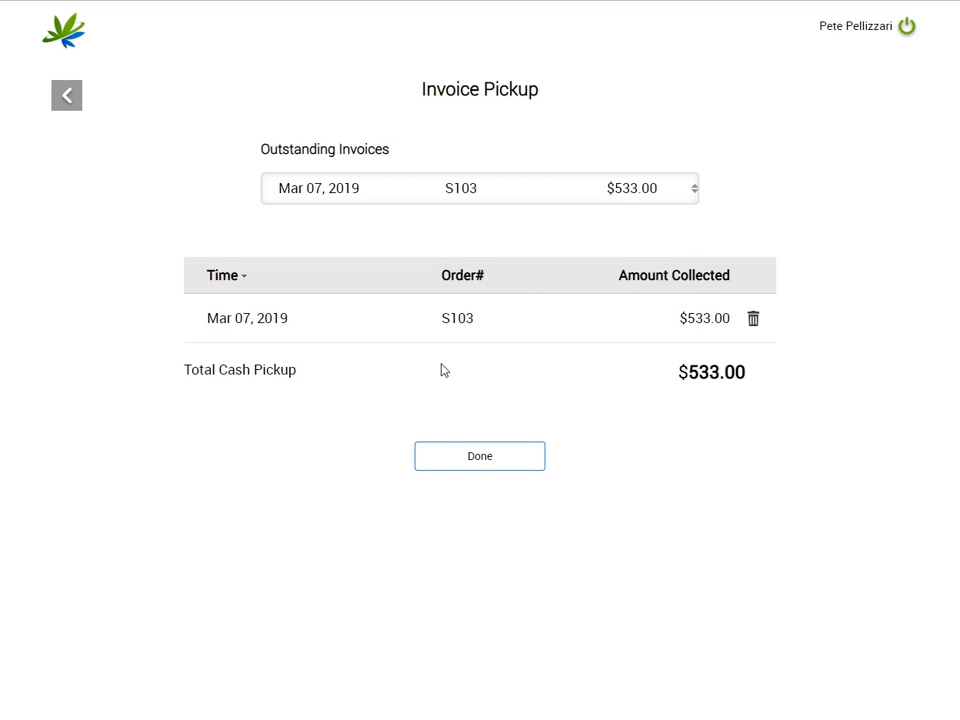
left_click(465, 460)
- Record a second invoice pickup of $0.99 for the Jul 14, 2018 outstanding invoice
scroll(460, 528, "down", 10)
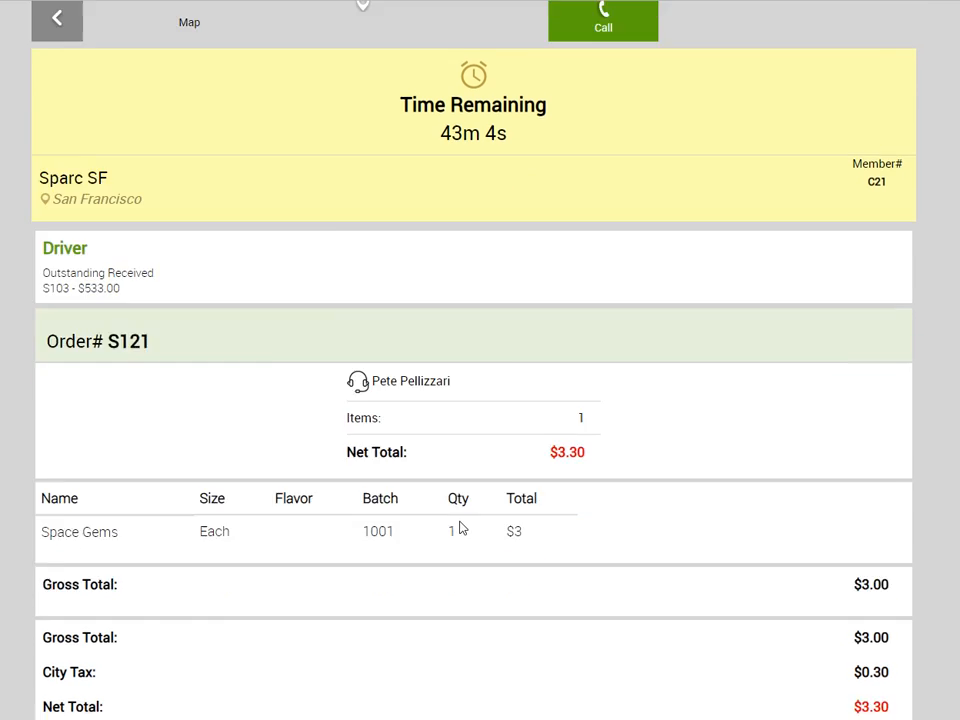
left_click(461, 699)
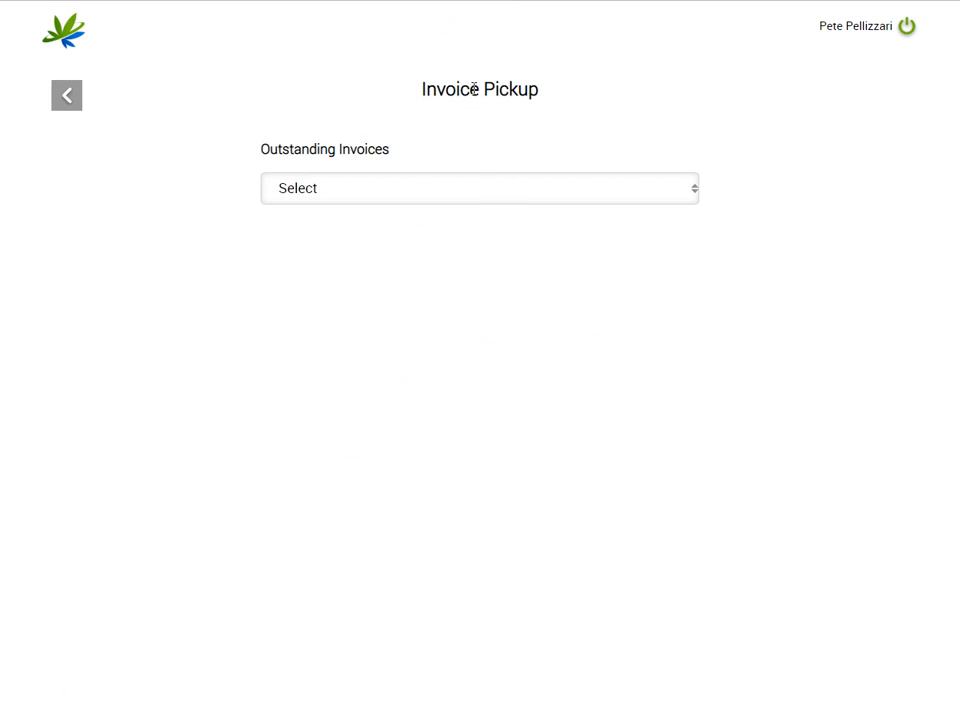
left_click(474, 182)
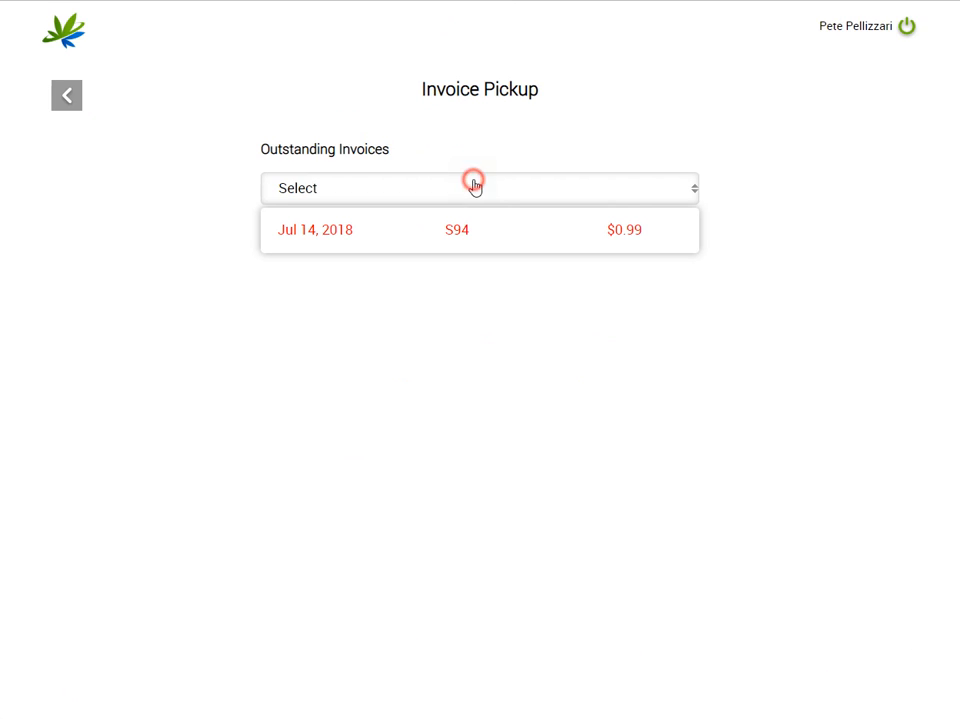
left_click(516, 232)
left_click(484, 310)
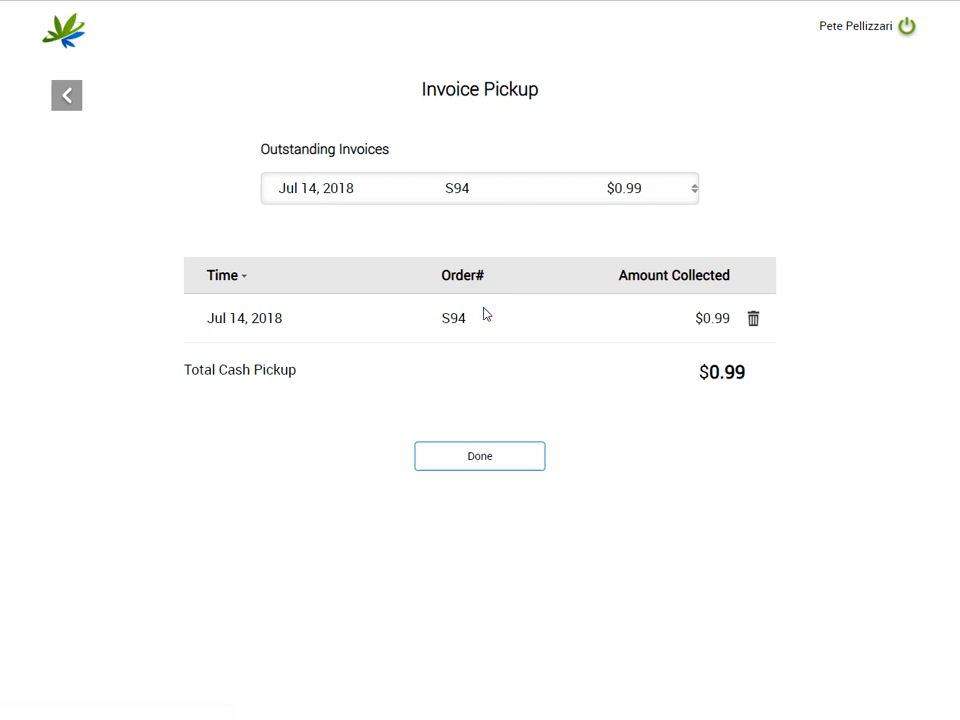
left_click(471, 470)
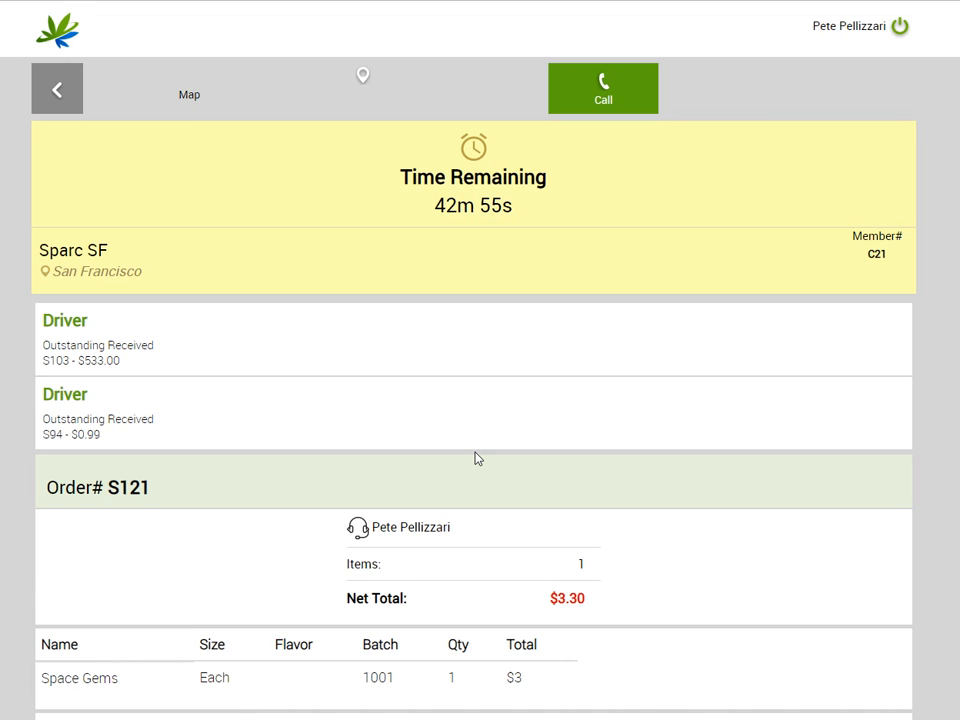
- Review the driver detail page, checking the Outstanding Received entries for both invoice pickups against the order and customer details
scroll(477, 457, "down", 5)
scroll(476, 457, "down", 6)
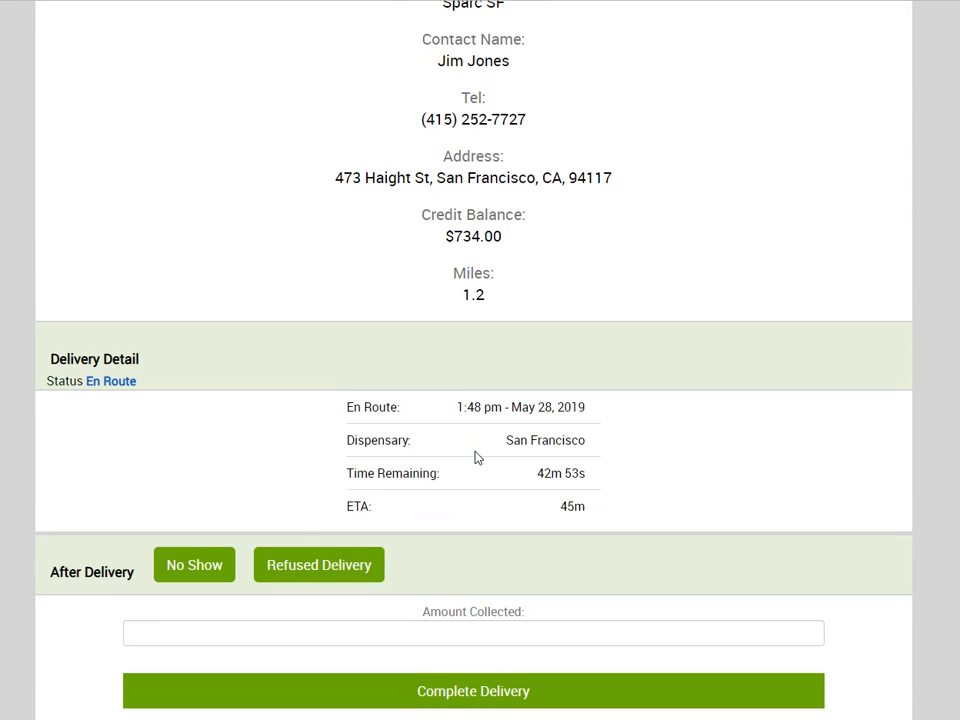
scroll(476, 457, "up", 8)
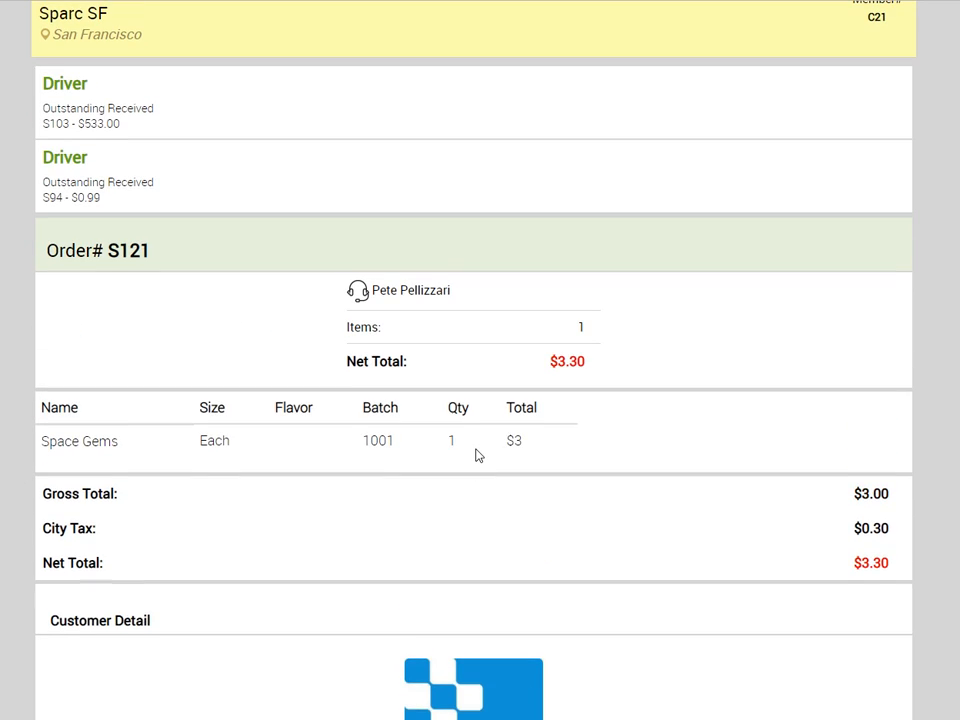
scroll(477, 450, "up", 3)
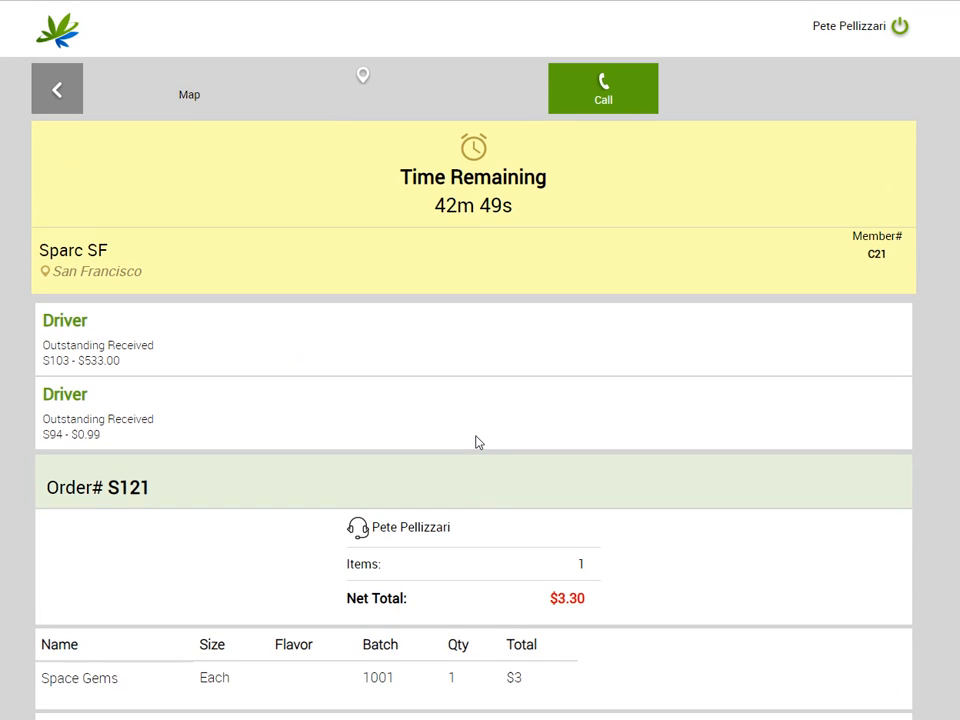
scroll(477, 450, "down", 10)
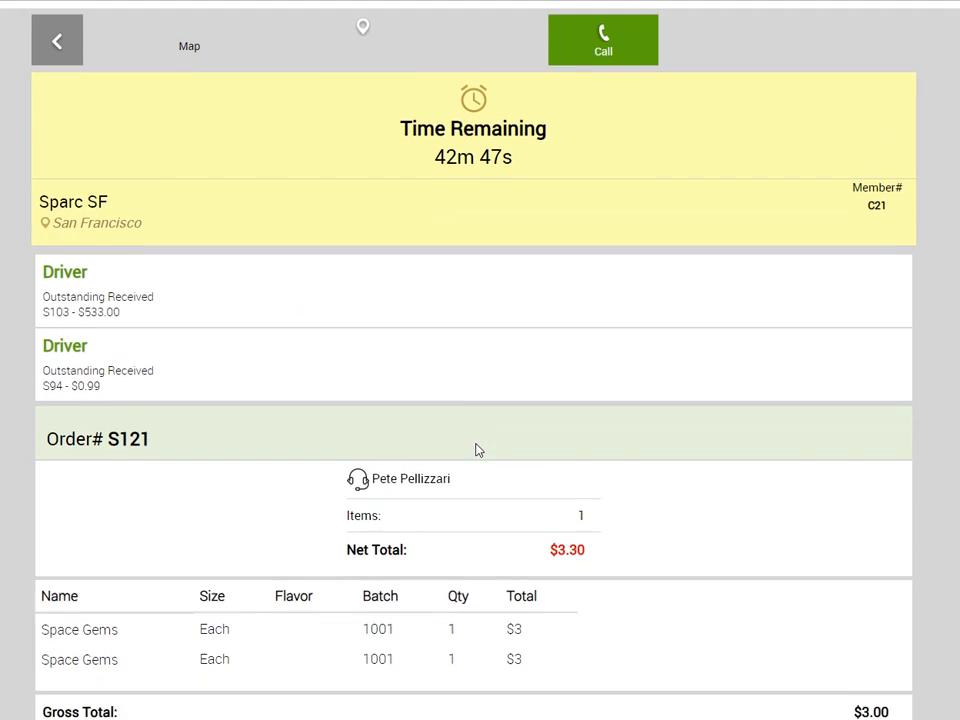
scroll(521, 583, "up", 5)
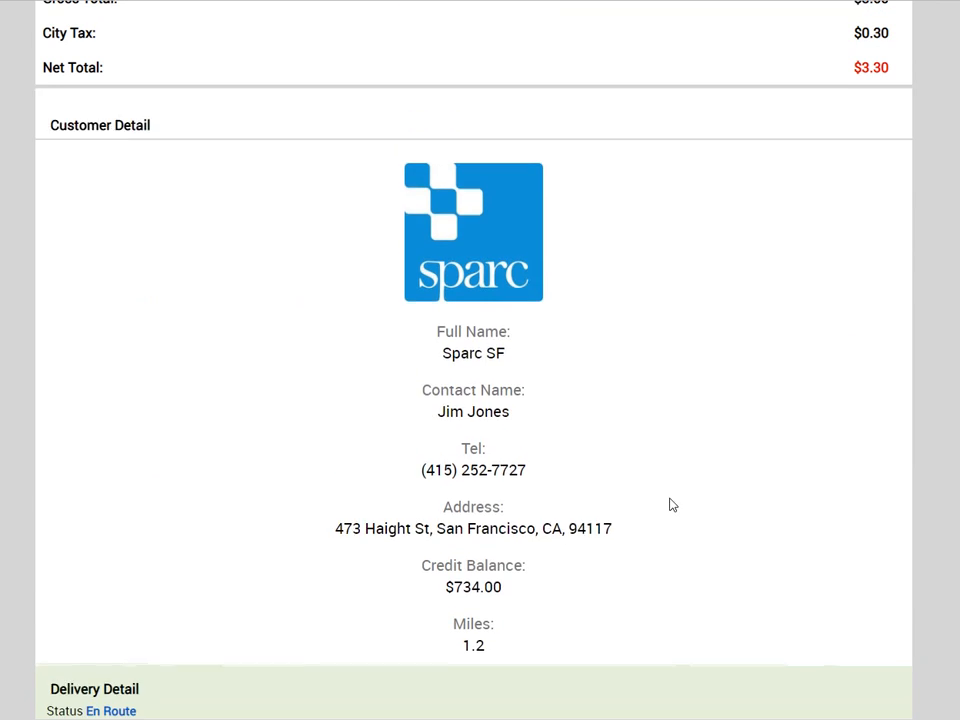
scroll(409, 317, "up", 7)
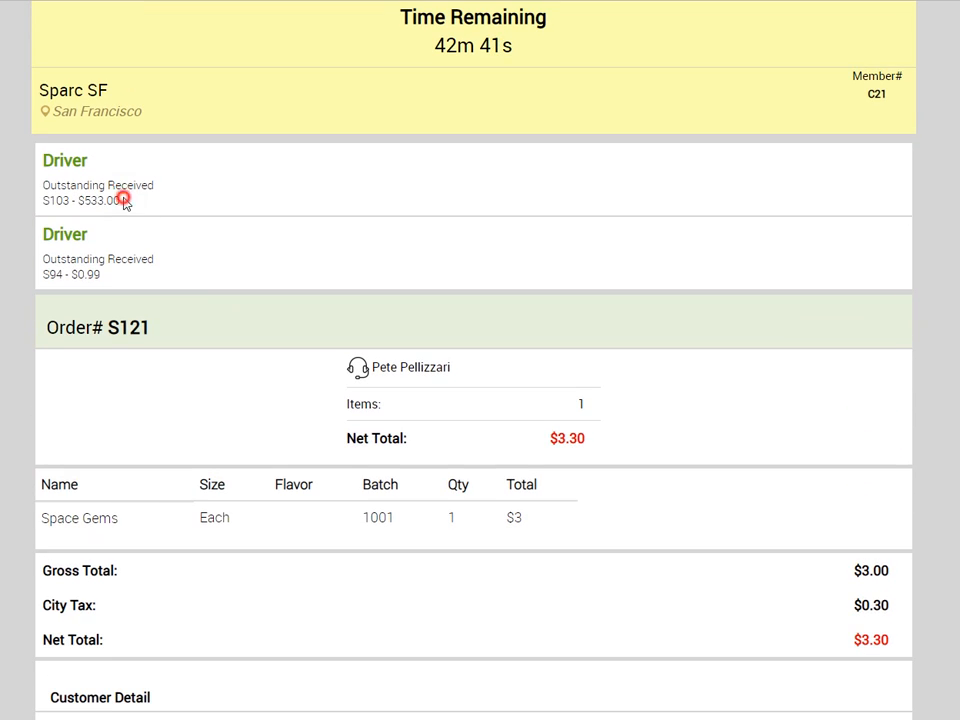
left_click_drag(122, 200, 70, 201)
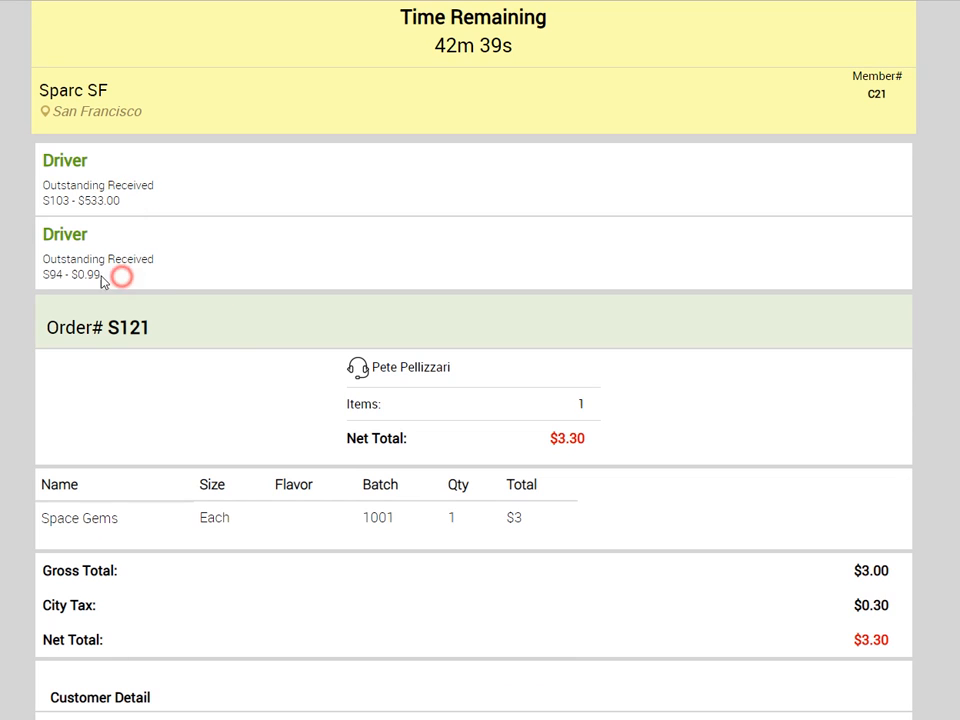
left_click_drag(122, 274, 43, 160)
left_click(378, 284)
- Enter 3.30 as the amount collected for the Space Gems order and complete the delivery
scroll(395, 318, "down", 10)
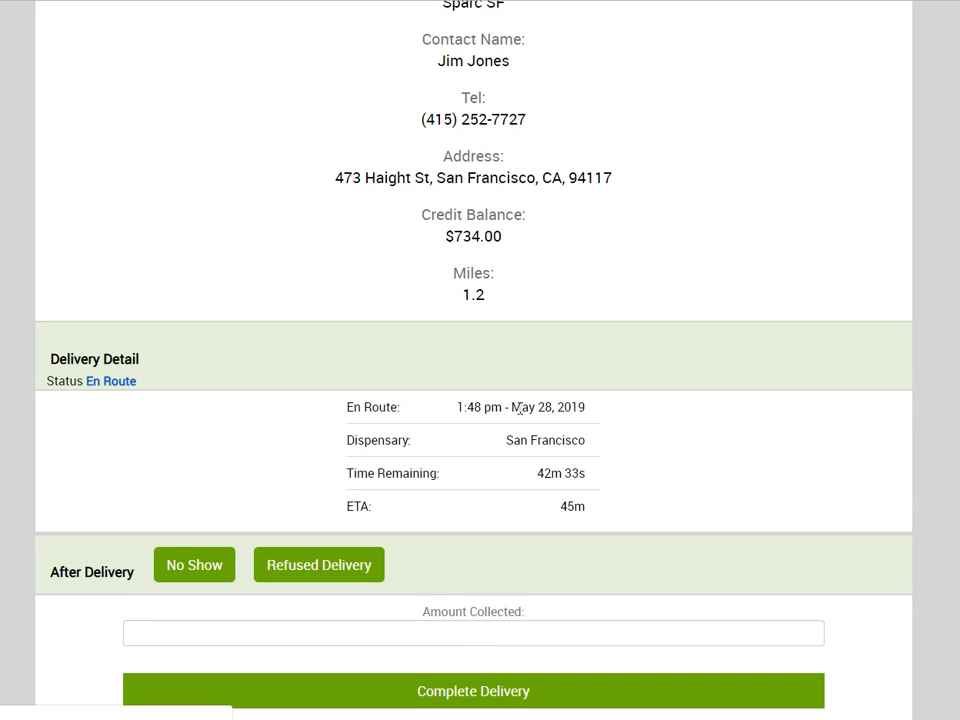
scroll(566, 435, "up", 5)
scroll(568, 435, "down", 5)
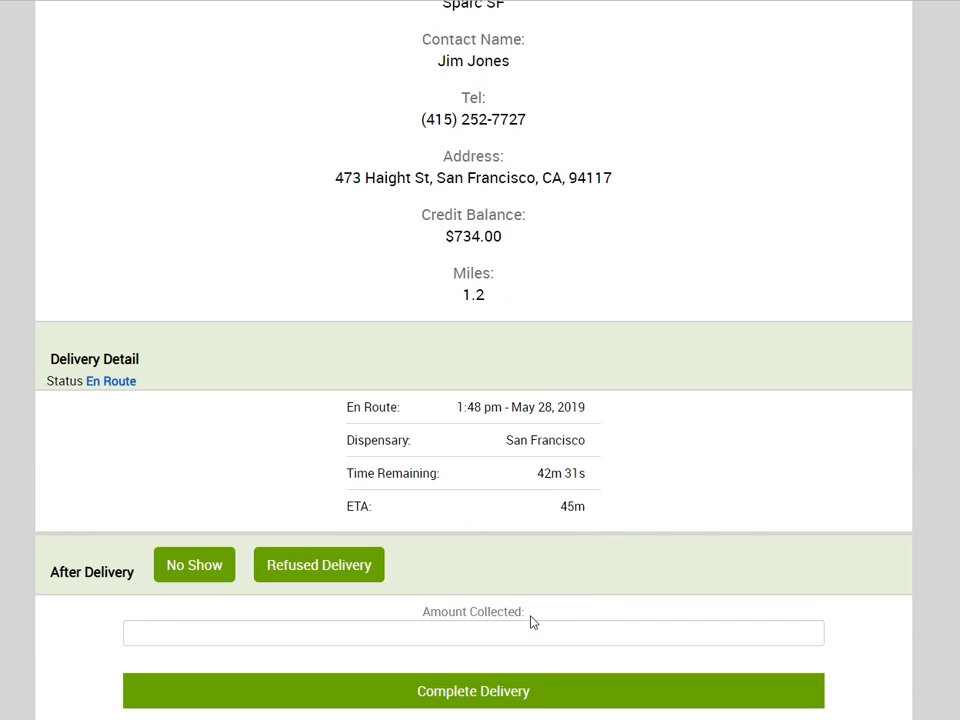
left_click(526, 628)
type("3.30")
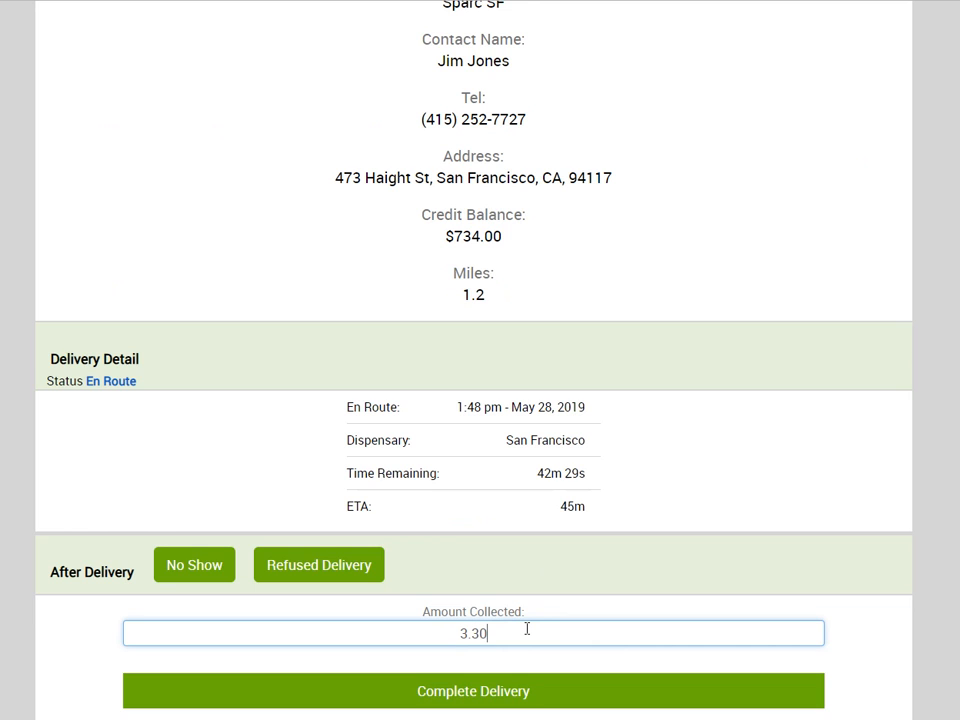
left_click(516, 690)
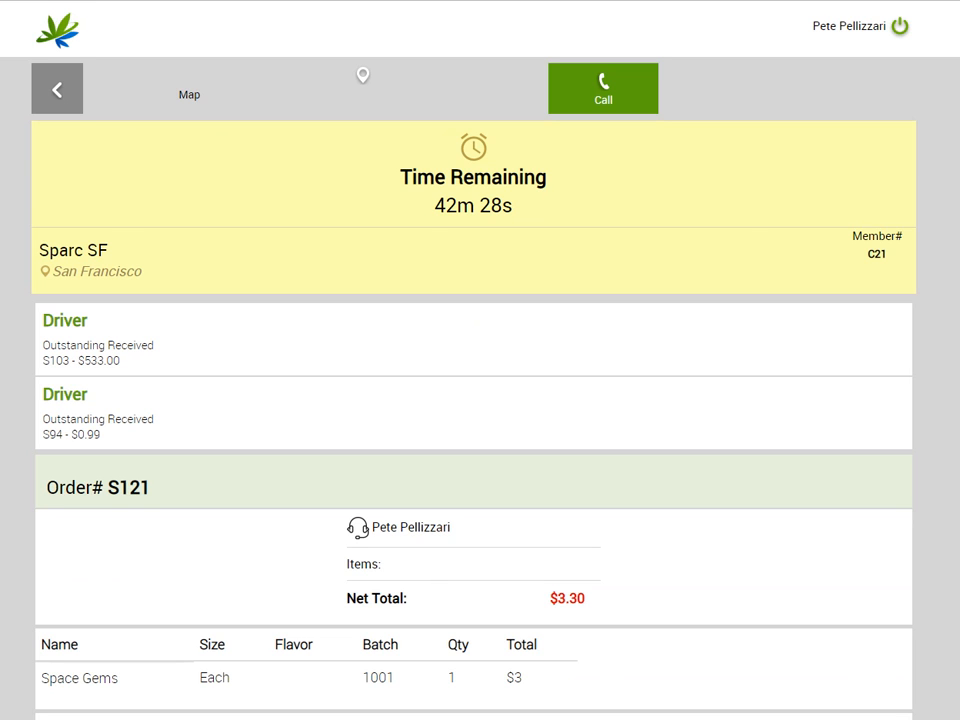
- Open the delivered order's admin detail page and examine its driver notes, amount collected, reconcile options and status timeline
type("order/detail?oid=5ced9e83f19a48759e1e73a0")
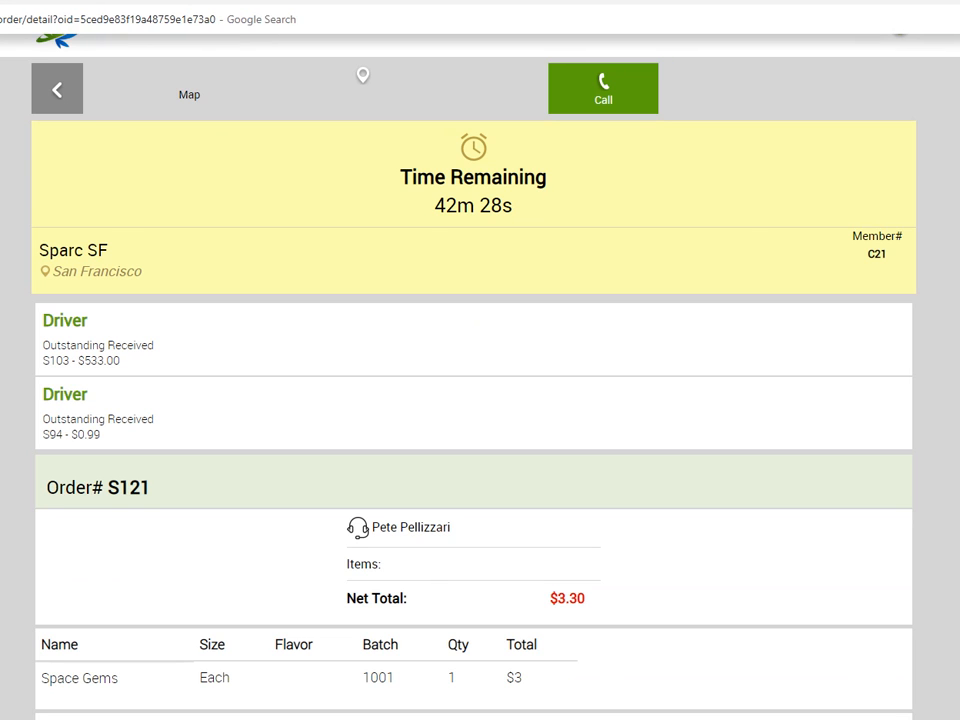
key("Return")
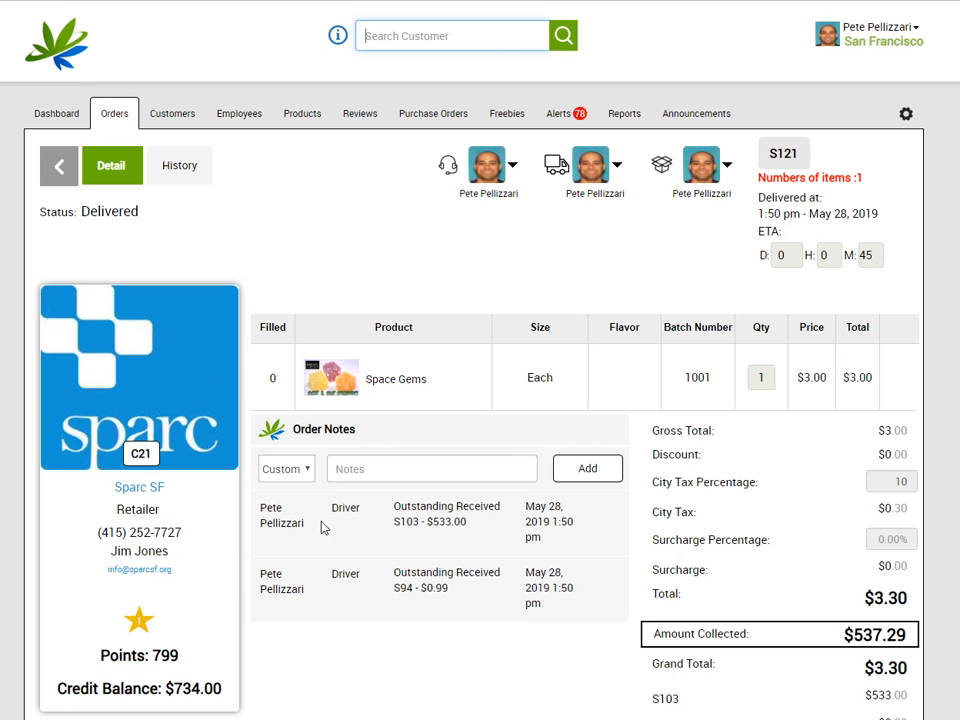
scroll(593, 369, "down", 2)
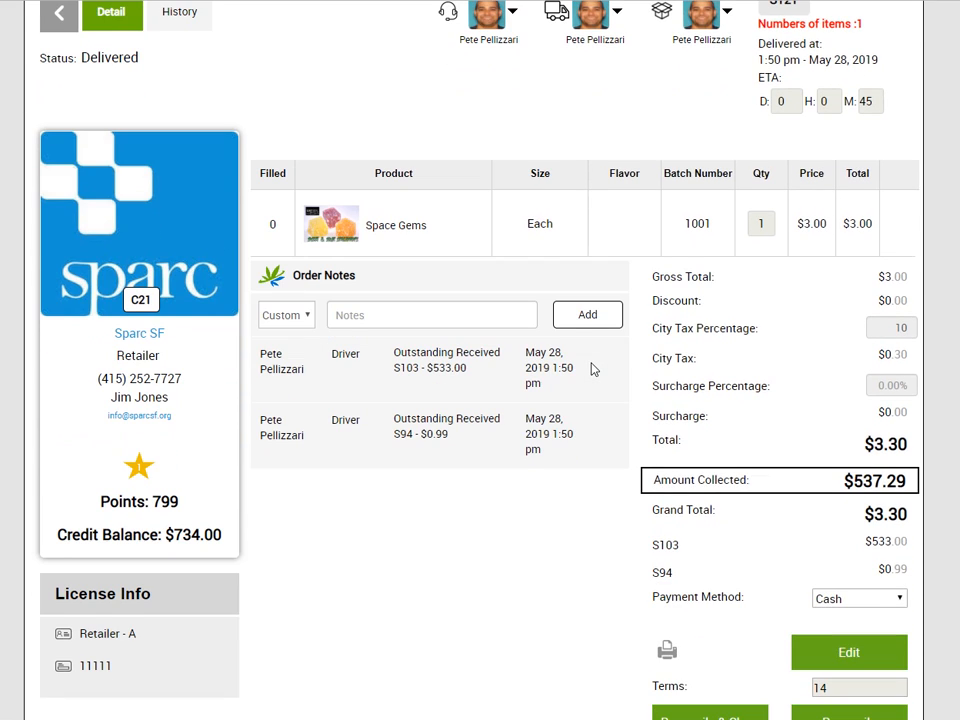
scroll(591, 369, "down", 1)
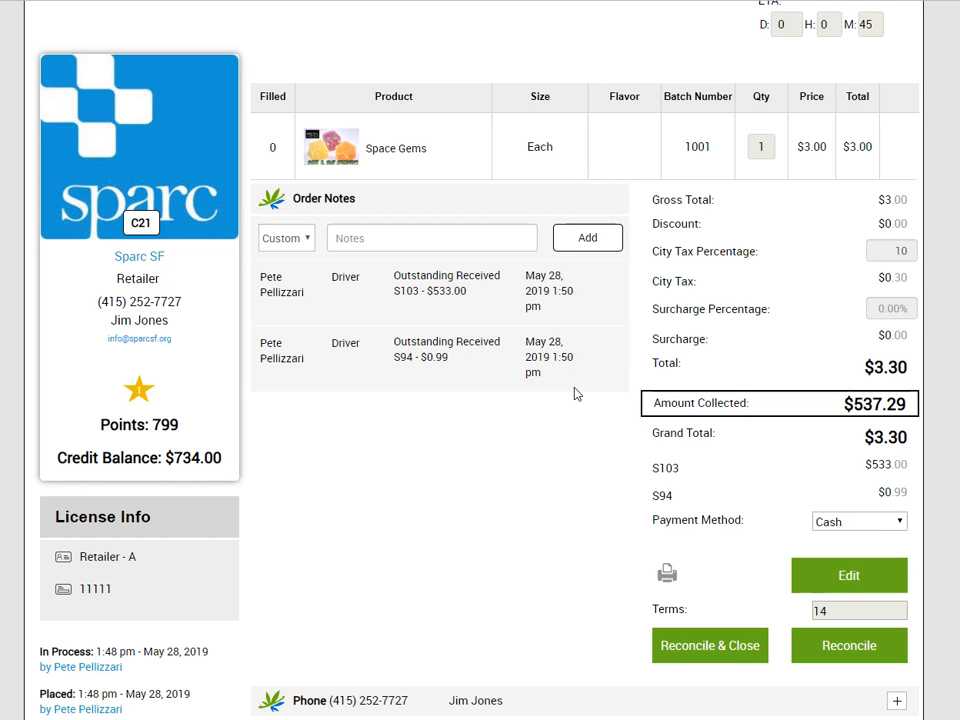
scroll(446, 609, "down", 5)
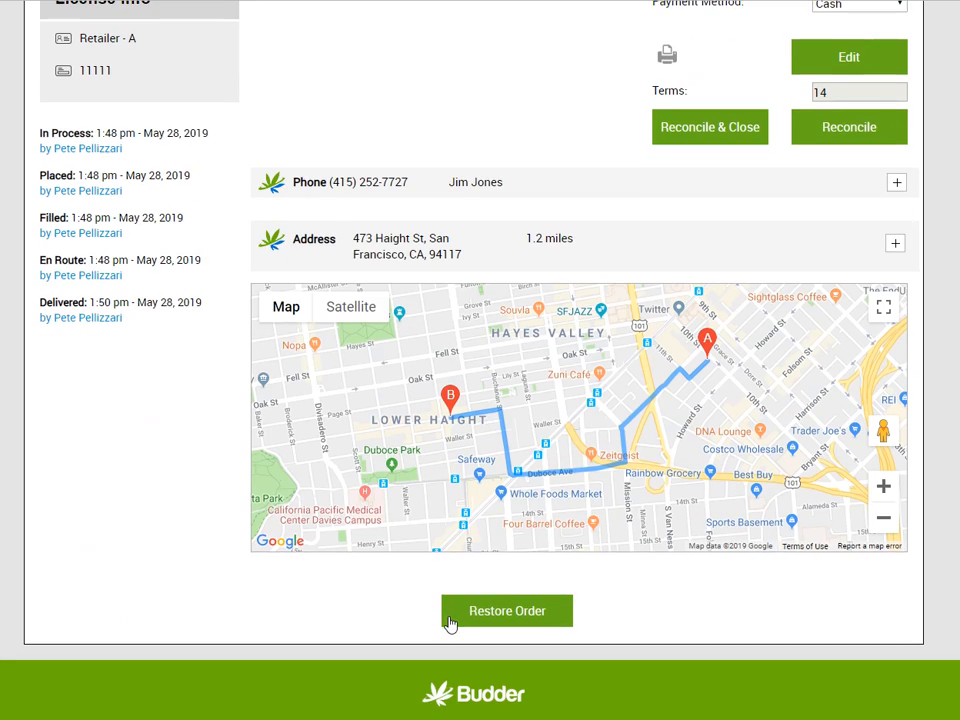
left_click(449, 622)
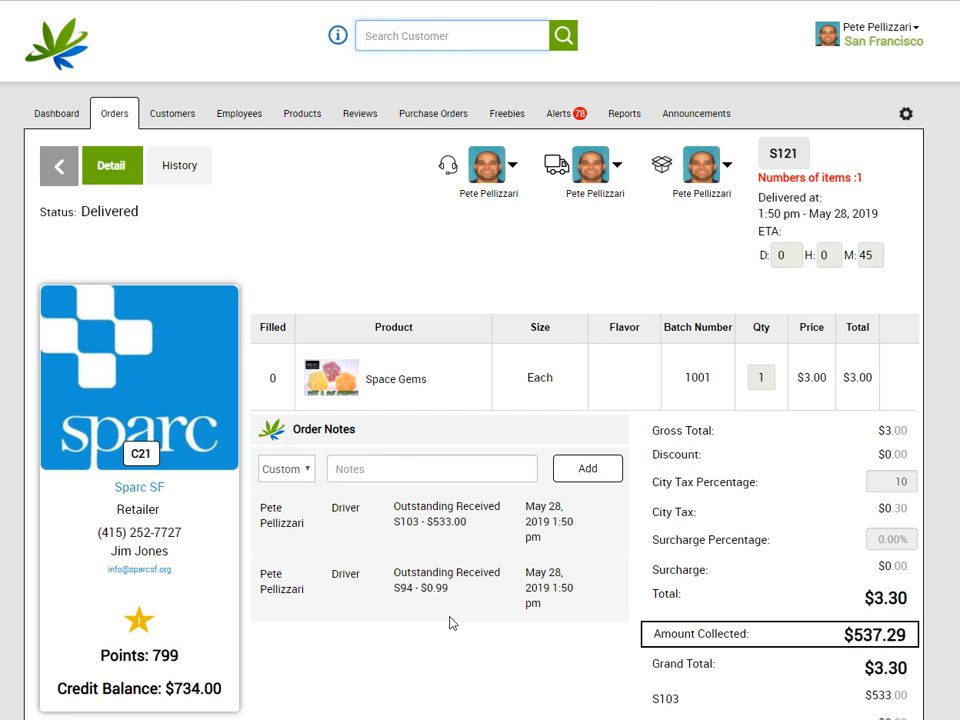
- Open the Customer Credit Report in the reports section
left_click(631, 110)
left_click(231, 187)
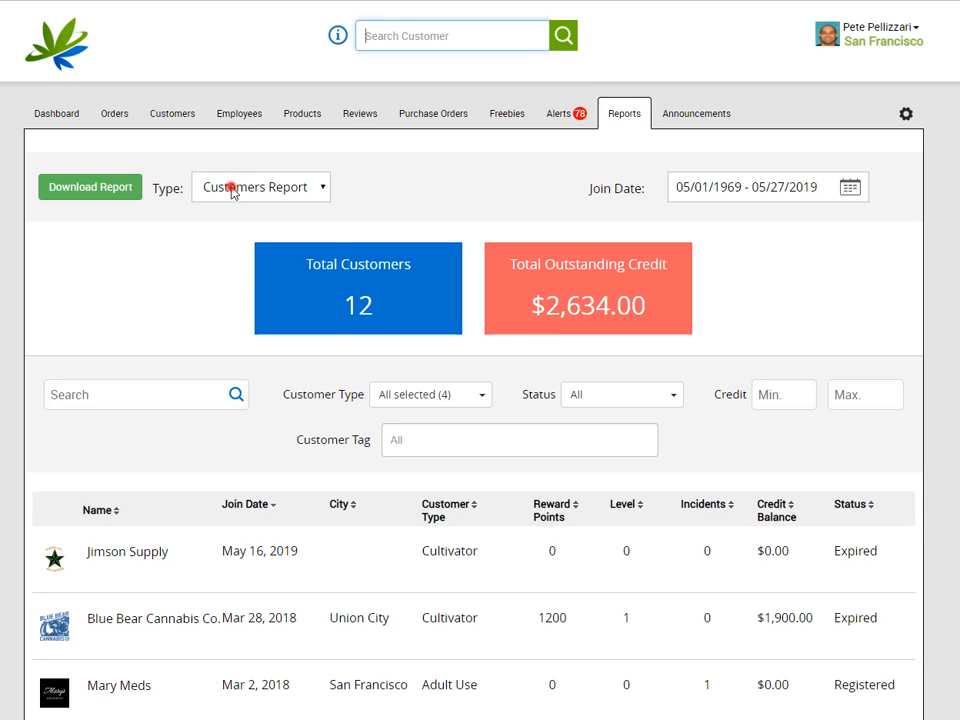
left_click(270, 296)
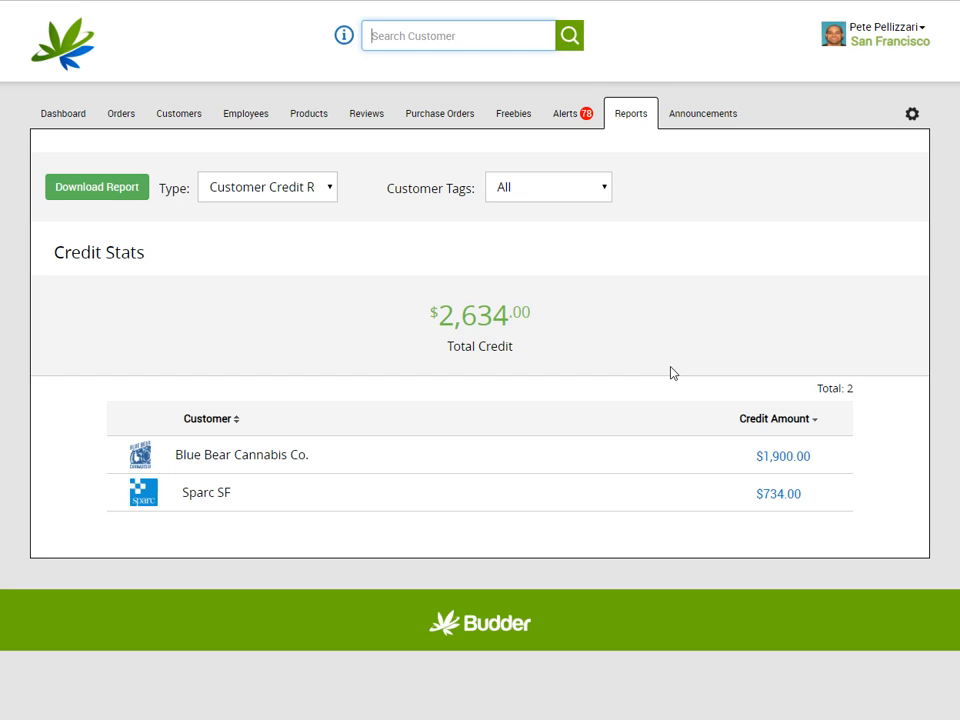
- Inspect the per-order credit details of Blue Bear Cannabis Co. and Sparc SF, closing each one after viewing
left_click(805, 459)
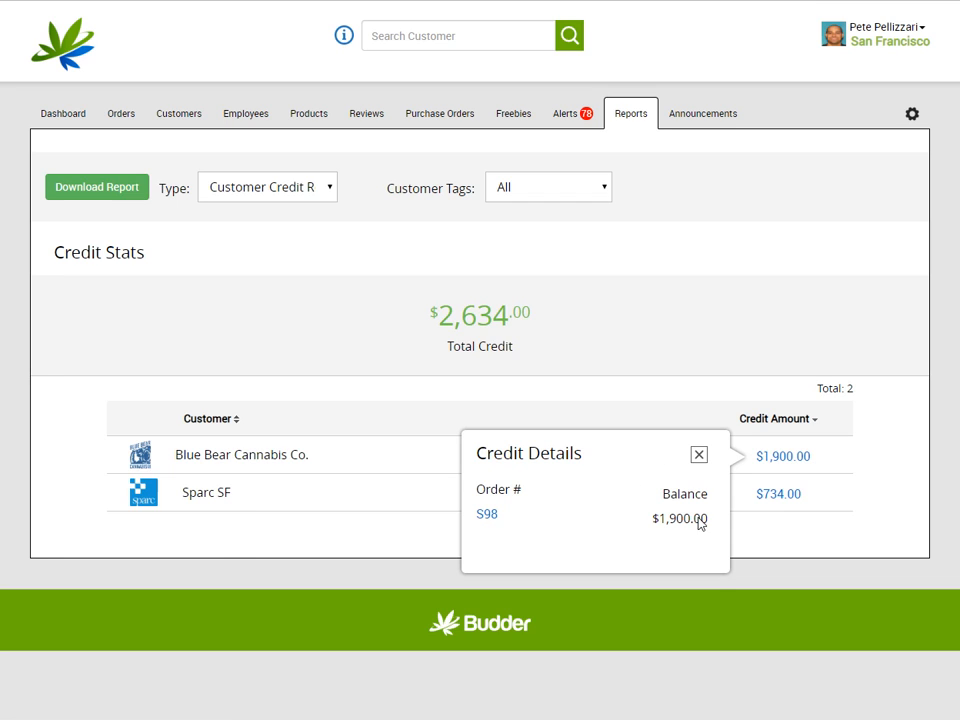
left_click(698, 455)
left_click(776, 496)
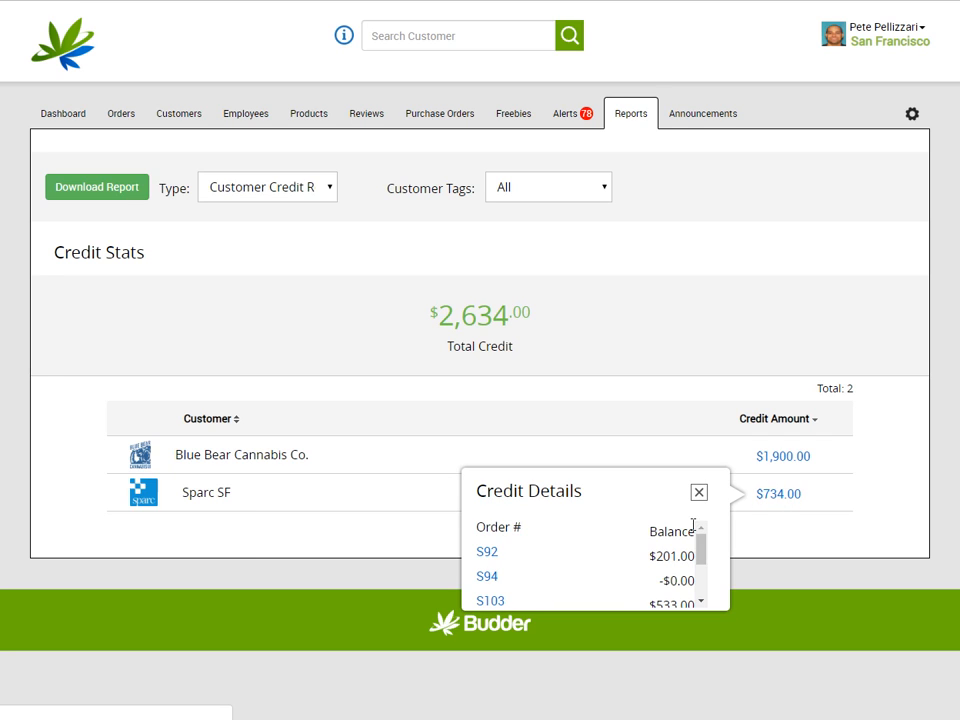
left_click_drag(703, 555, 706, 608)
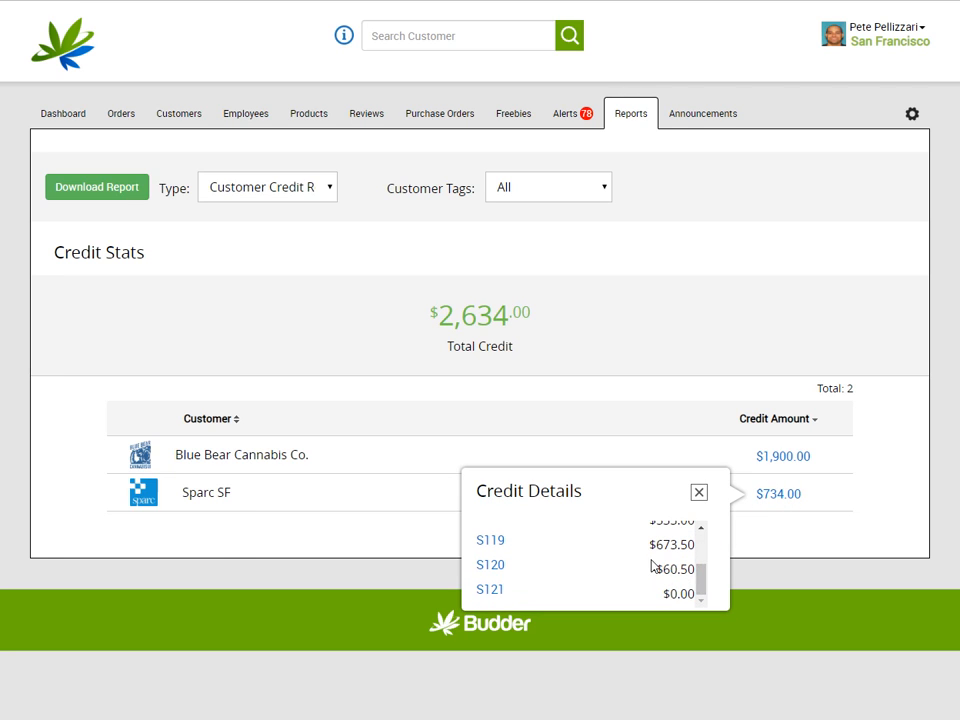
left_click(699, 493)
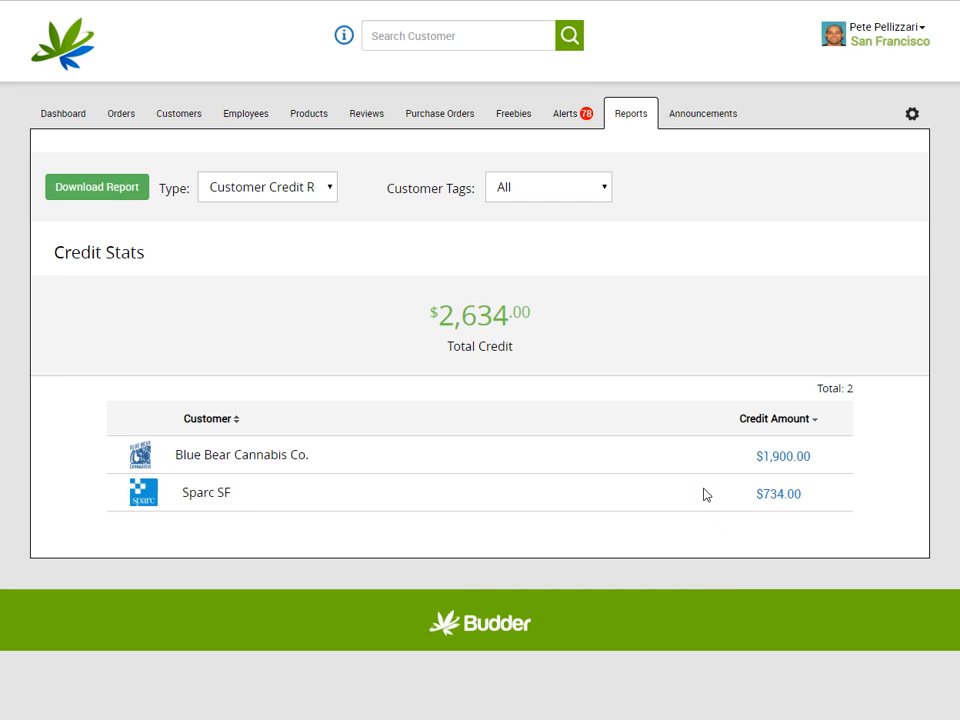